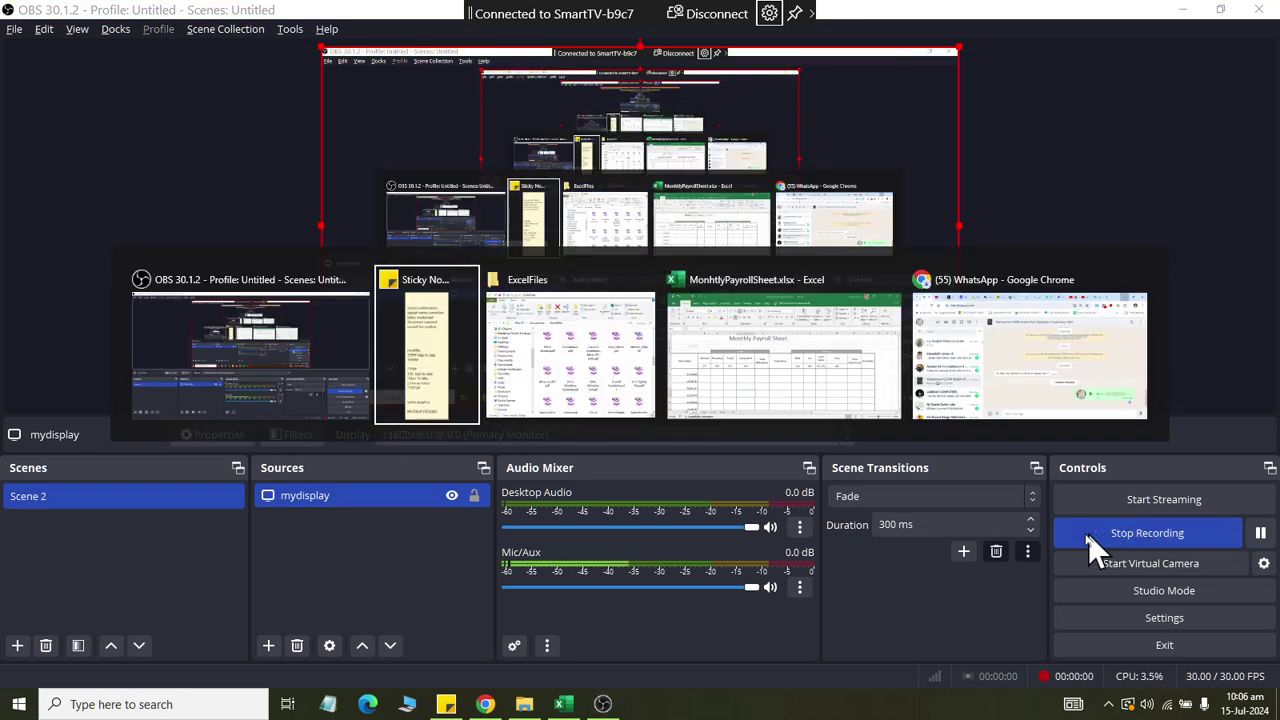
pyautogui.hotkey('alt', 'Tab')
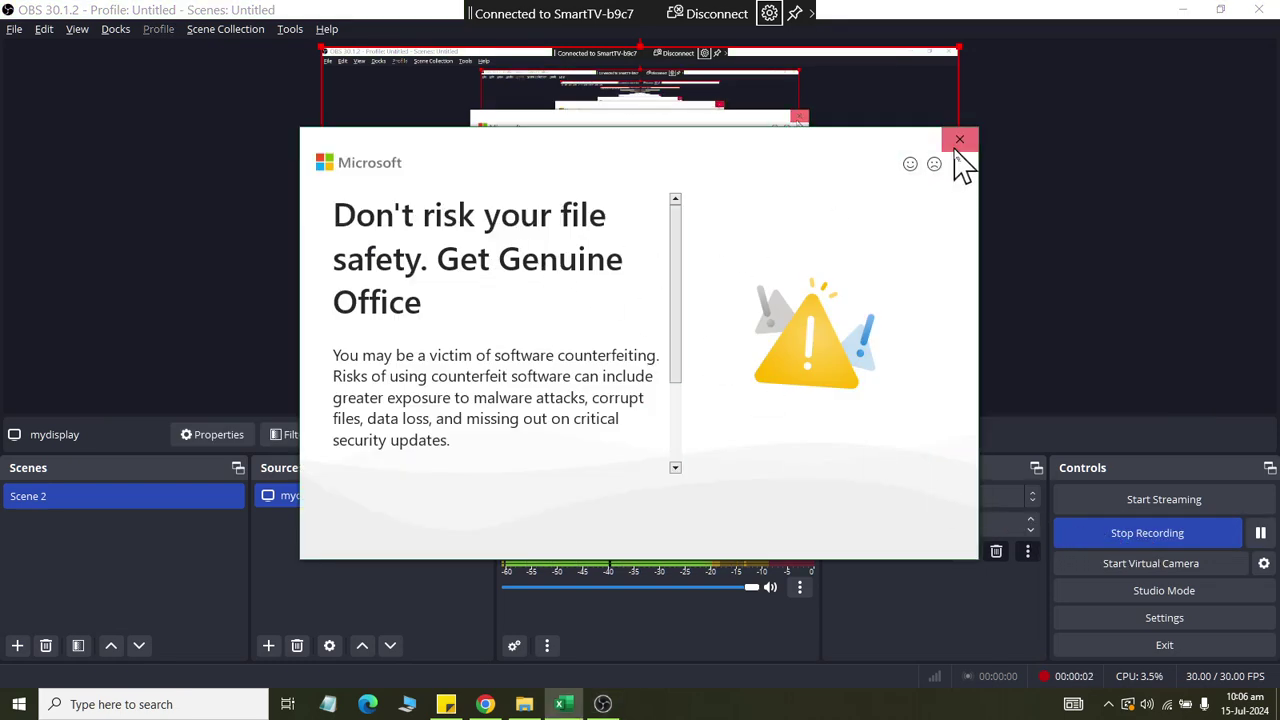
# Start the OBS recording, dismiss the Get Genuine Office warning, and bring up the payroll workbook
pyautogui.click(959, 139)
pyautogui.hotkey('alt', 'Tab')
pyautogui.hotkey('alt', 'Tab')
pyautogui.hotkey('alt', 'shift', 'Tab')
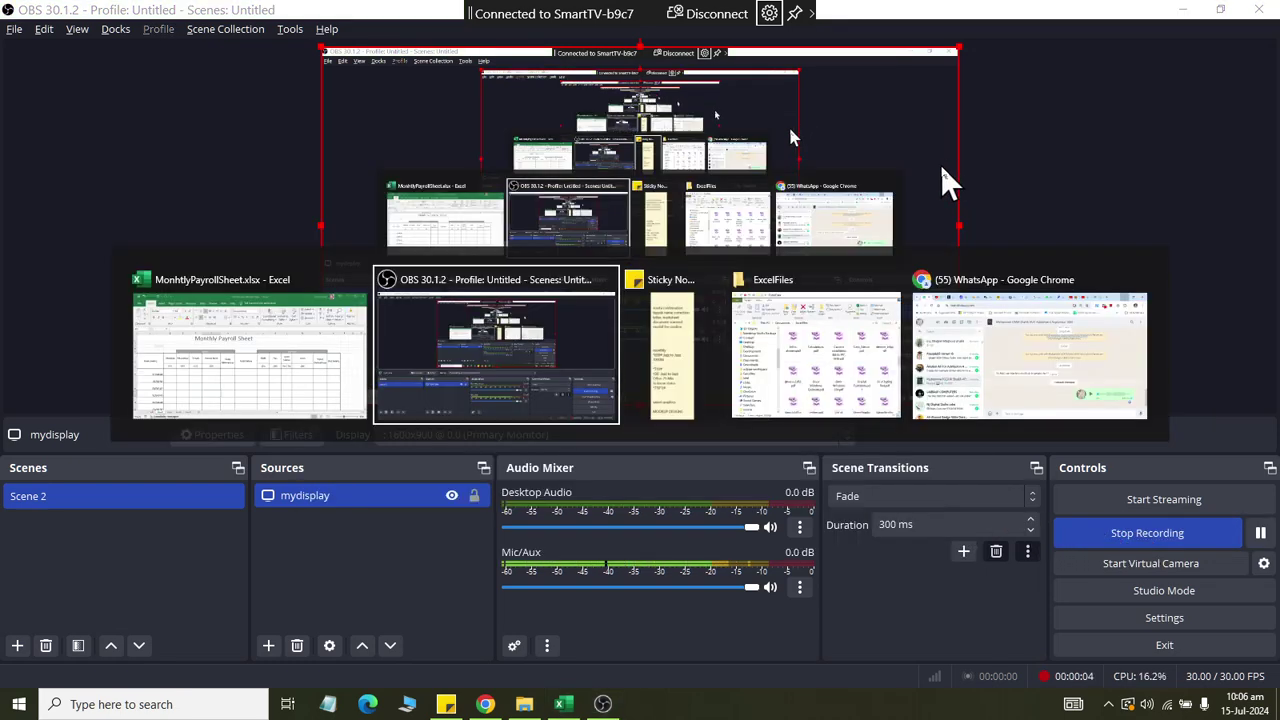
pyautogui.hotkey('alt', 'shift', 'Tab')
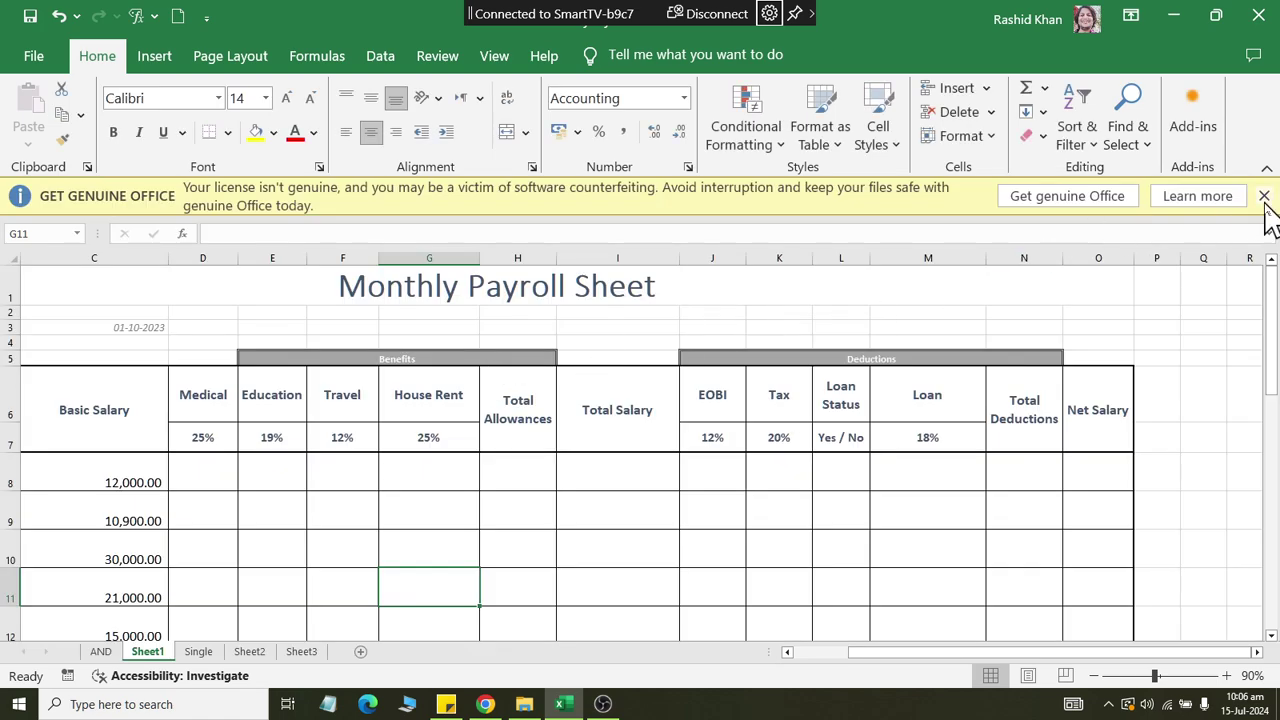
# Close the licence warning bar and widen the Medical column D
pyautogui.click(1264, 196)
pyautogui.moveTo(508, 505); pyautogui.dragTo(5, 513)
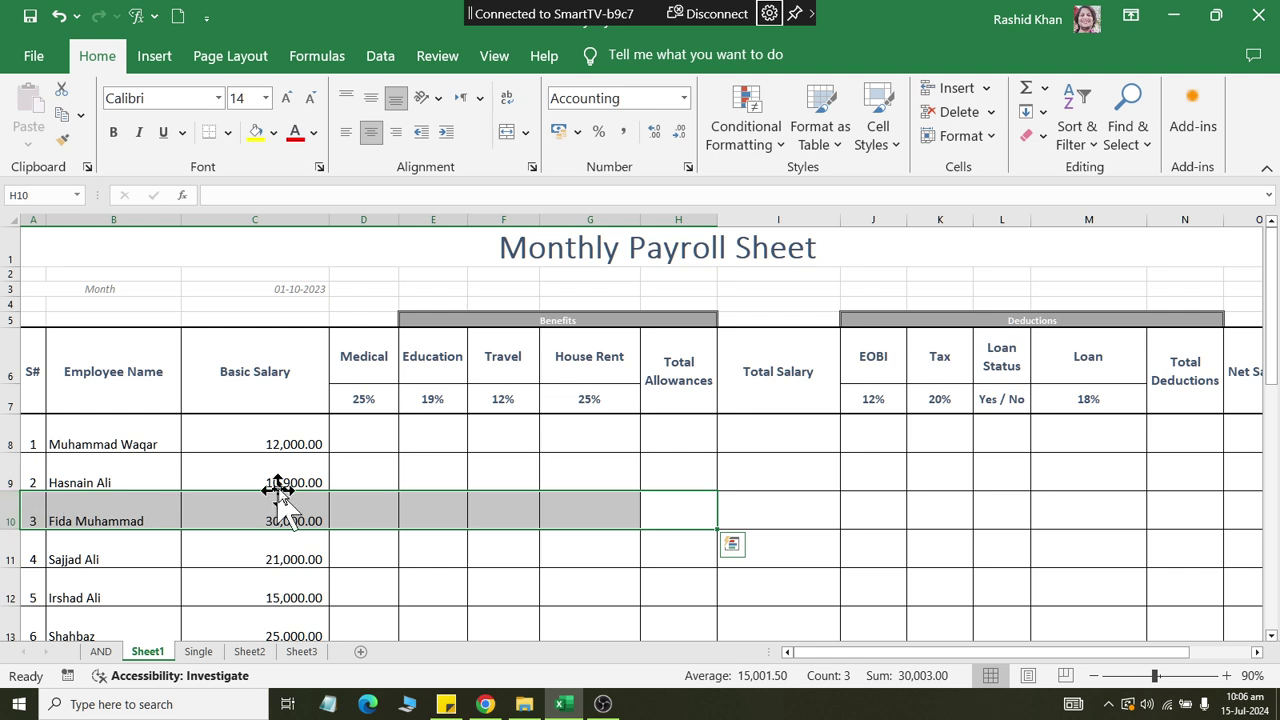
pyautogui.click(345, 472)
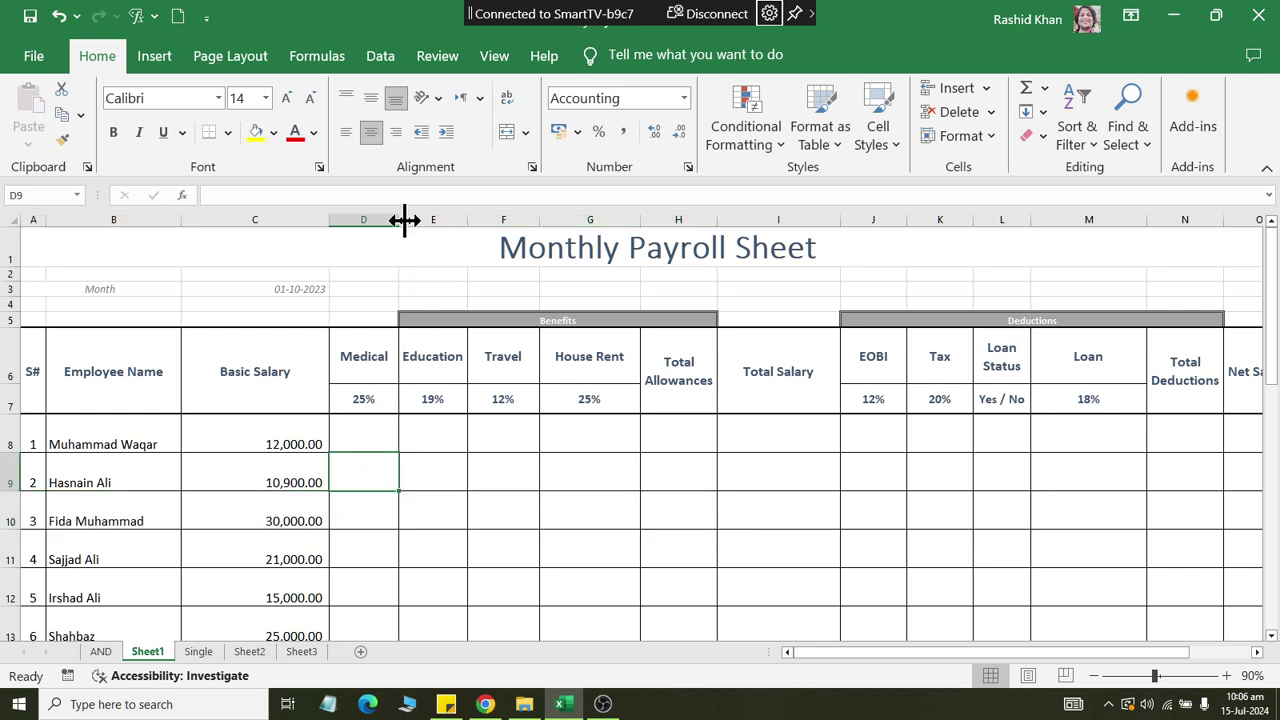
pyautogui.moveTo(398, 219); pyautogui.dragTo(636, 219)
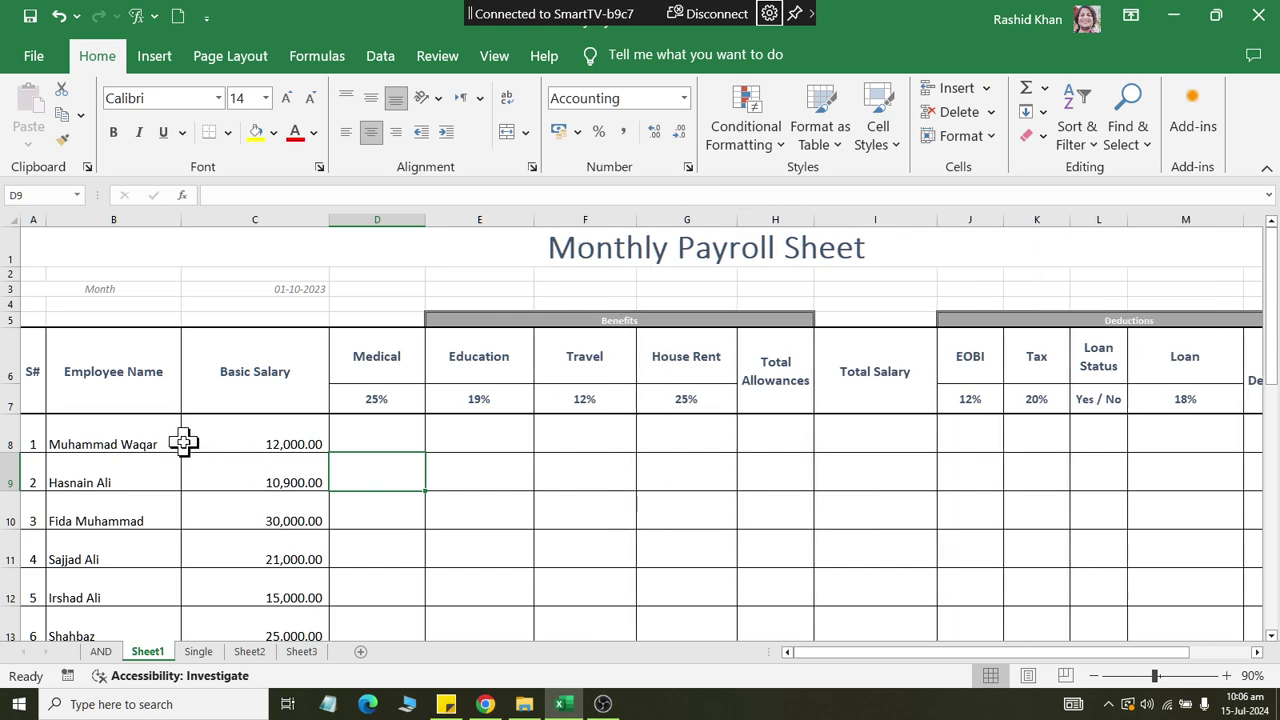
# Review the first employee's basic salary in C8 and the 25% Medical rate in D7
pyautogui.moveTo(195, 440); pyautogui.dragTo(753, 443)
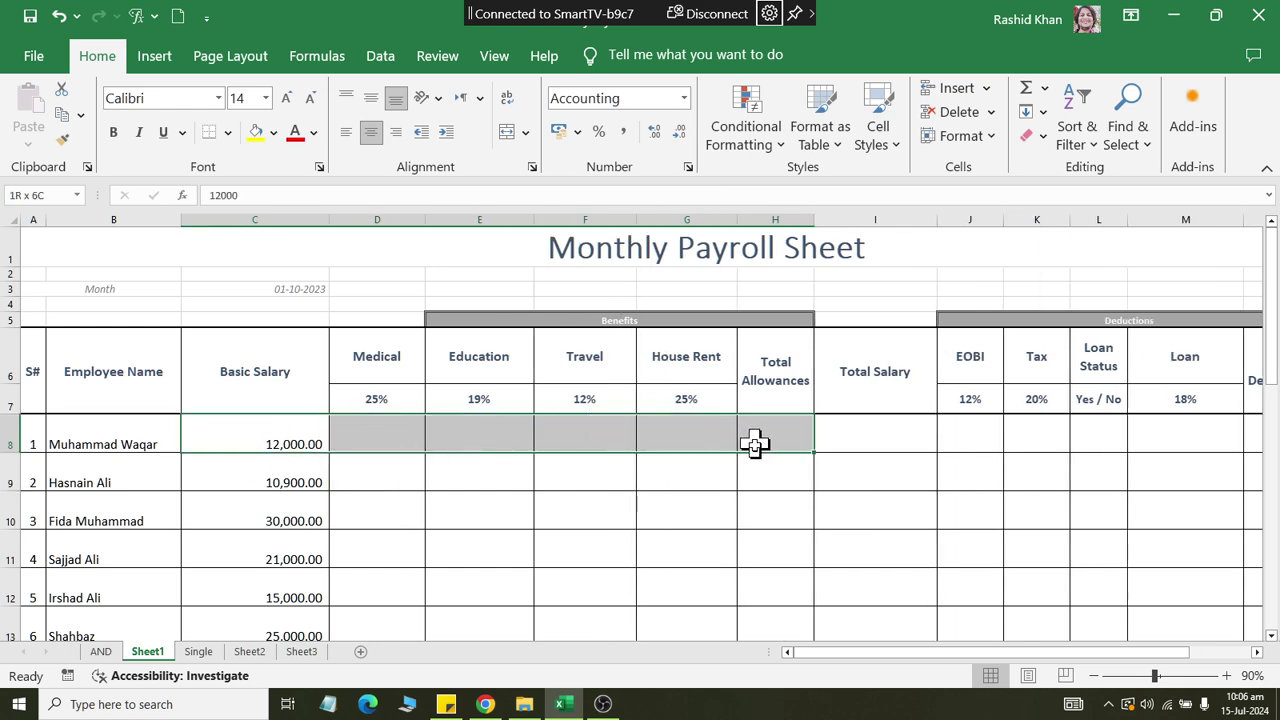
pyautogui.moveTo(350, 400); pyautogui.dragTo(357, 620)
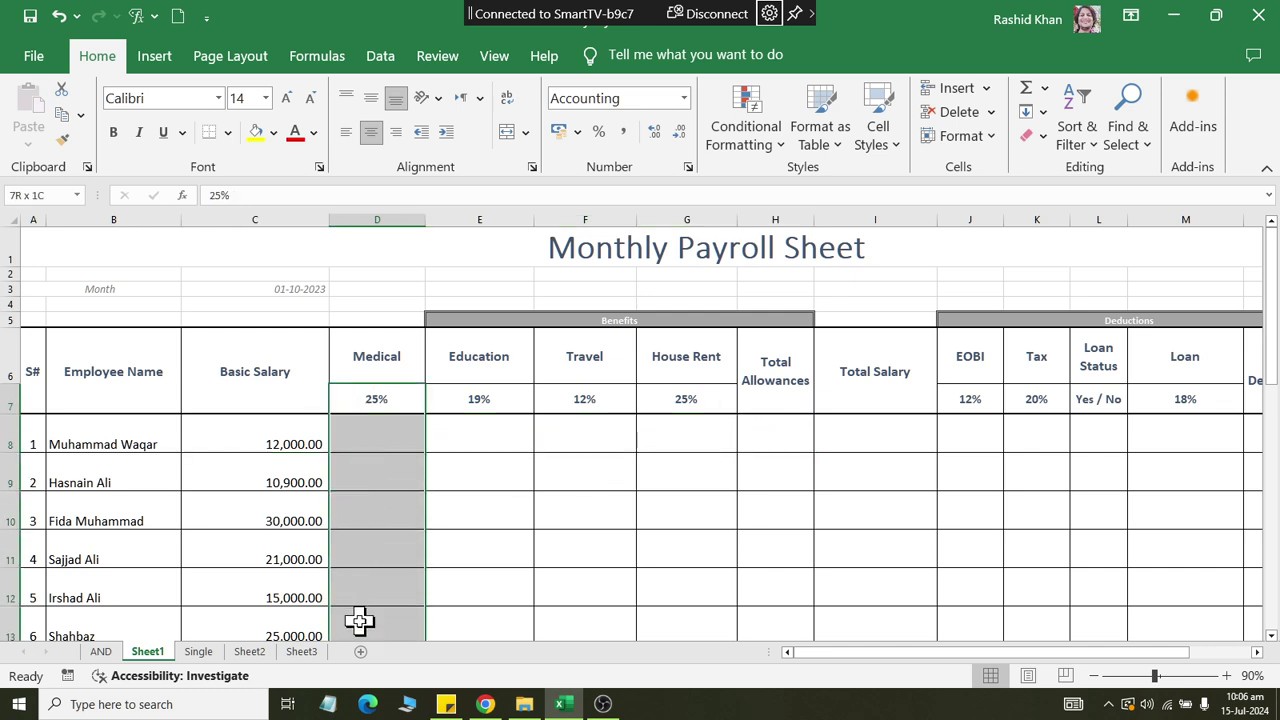
pyautogui.click(373, 438)
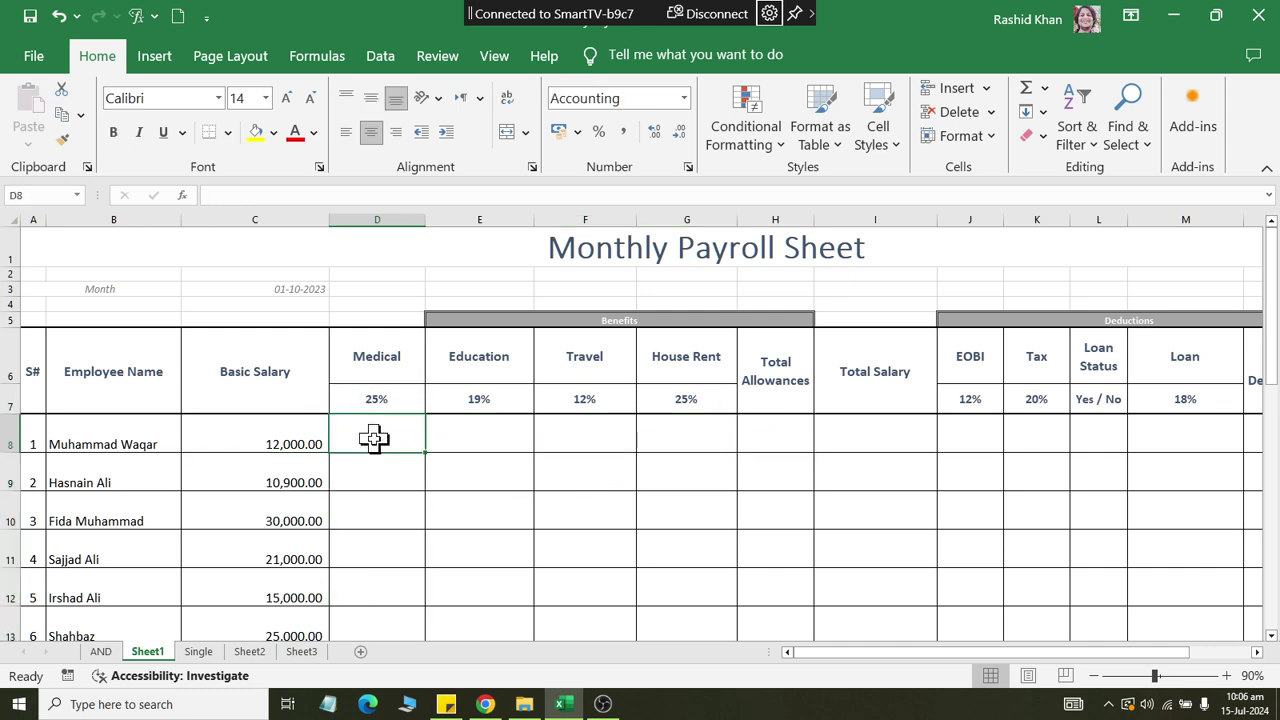
pyautogui.click(288, 440)
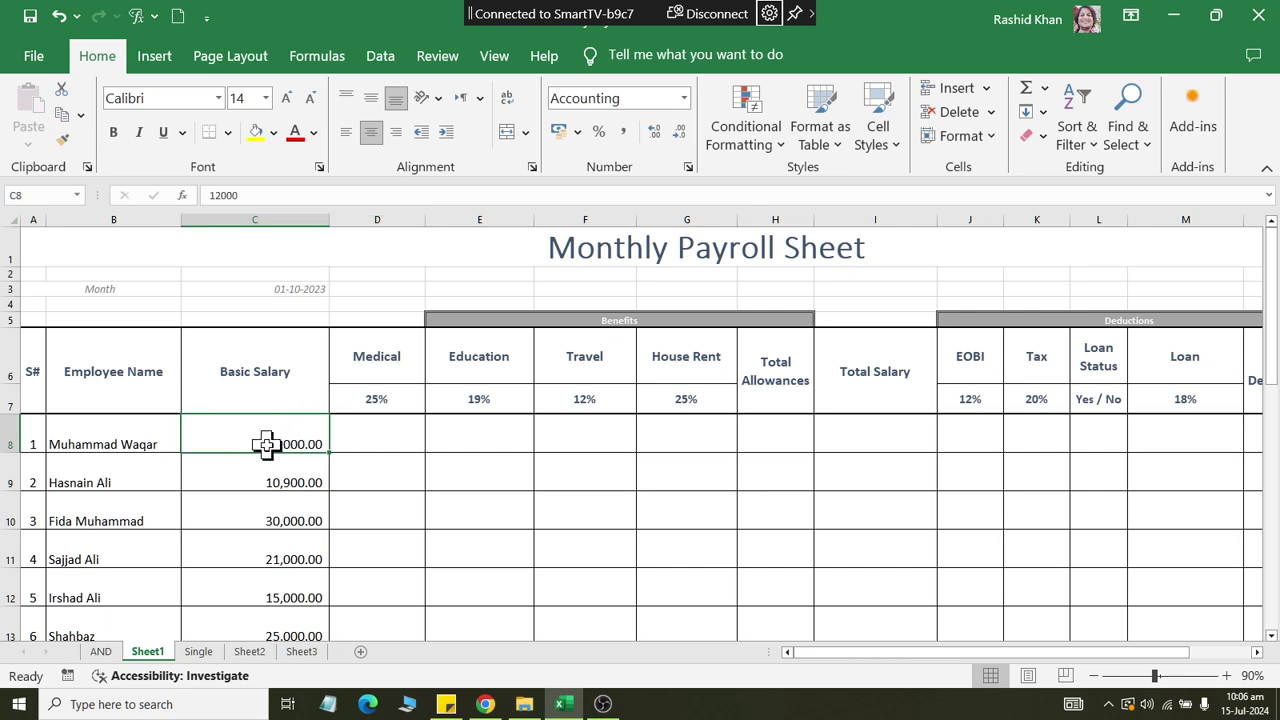
pyautogui.scroll(1, 288, 455)
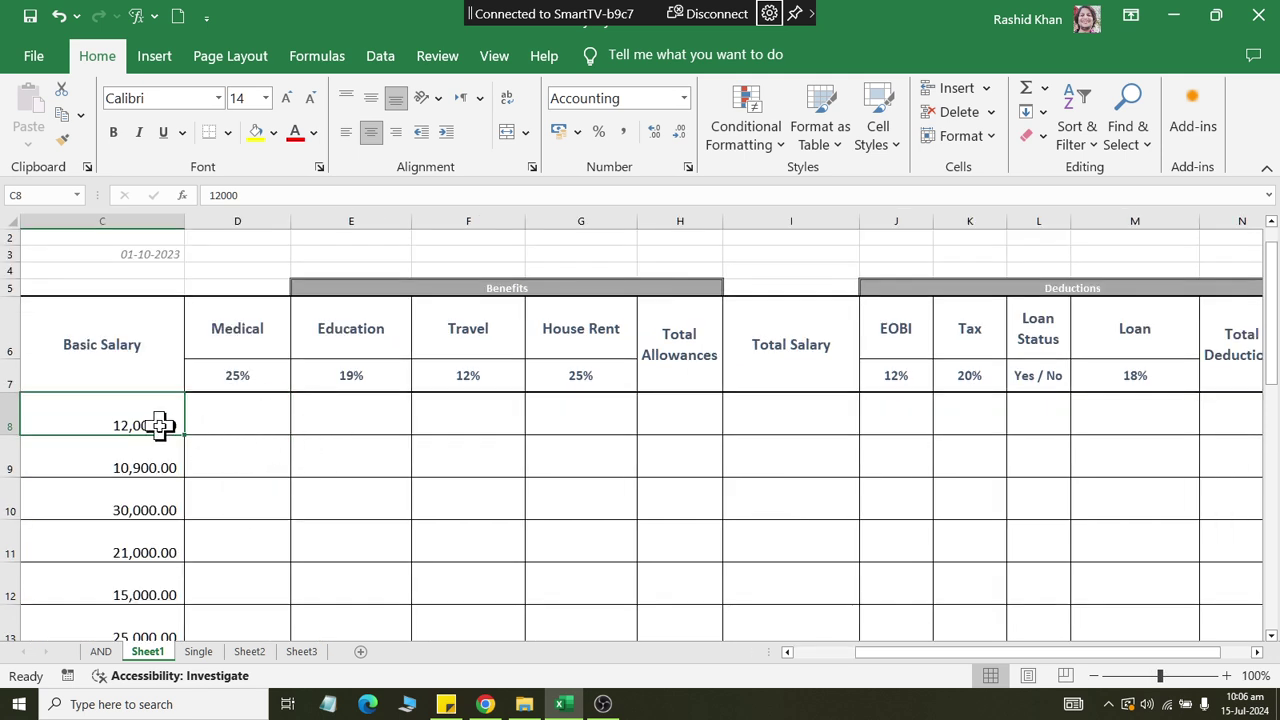
pyautogui.click(229, 375)
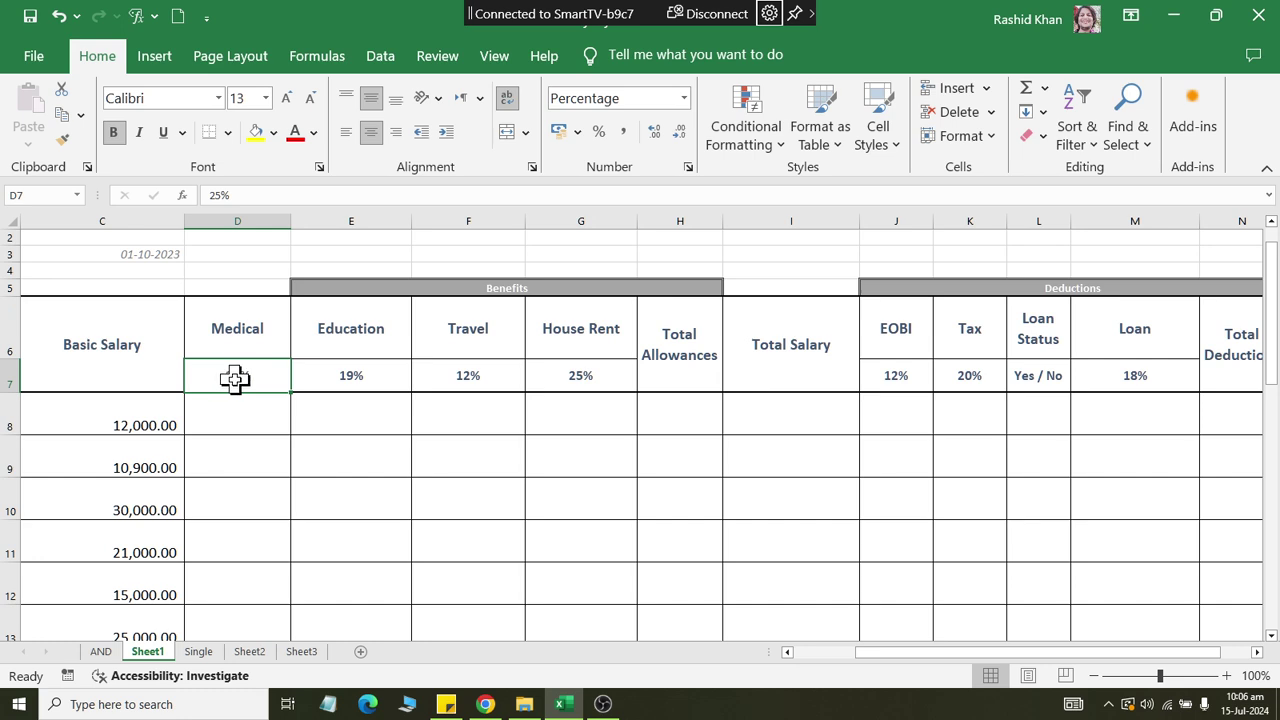
pyautogui.click(160, 418)
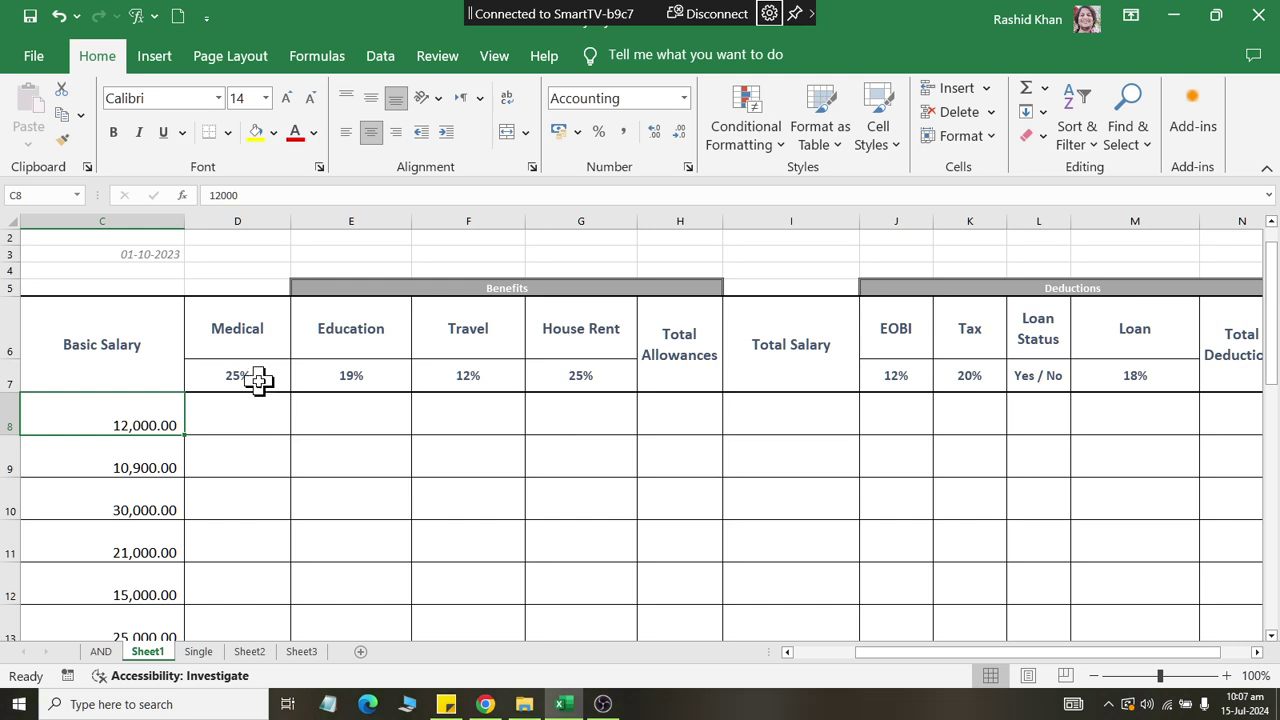
# Widen column D further and enter =SUM(C8*D7) in D8, giving 3,000.00
pyautogui.click(236, 418)
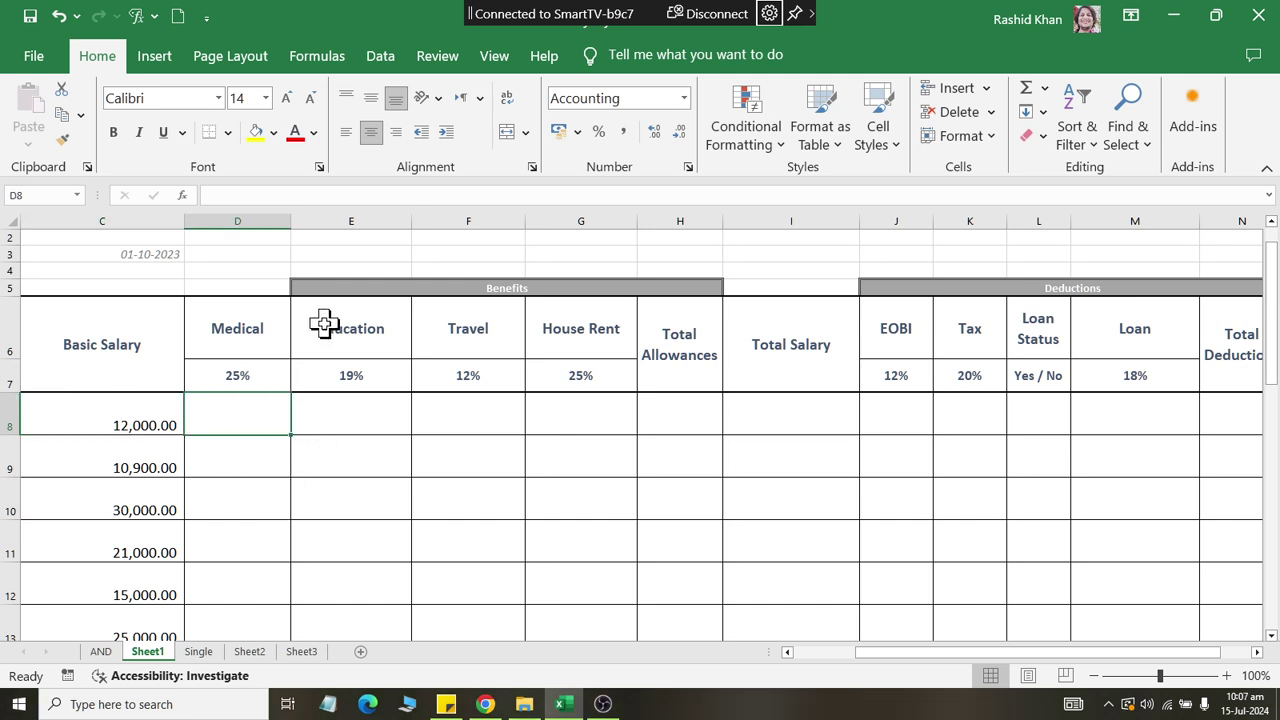
pyautogui.moveTo(290, 221); pyautogui.dragTo(338, 221)
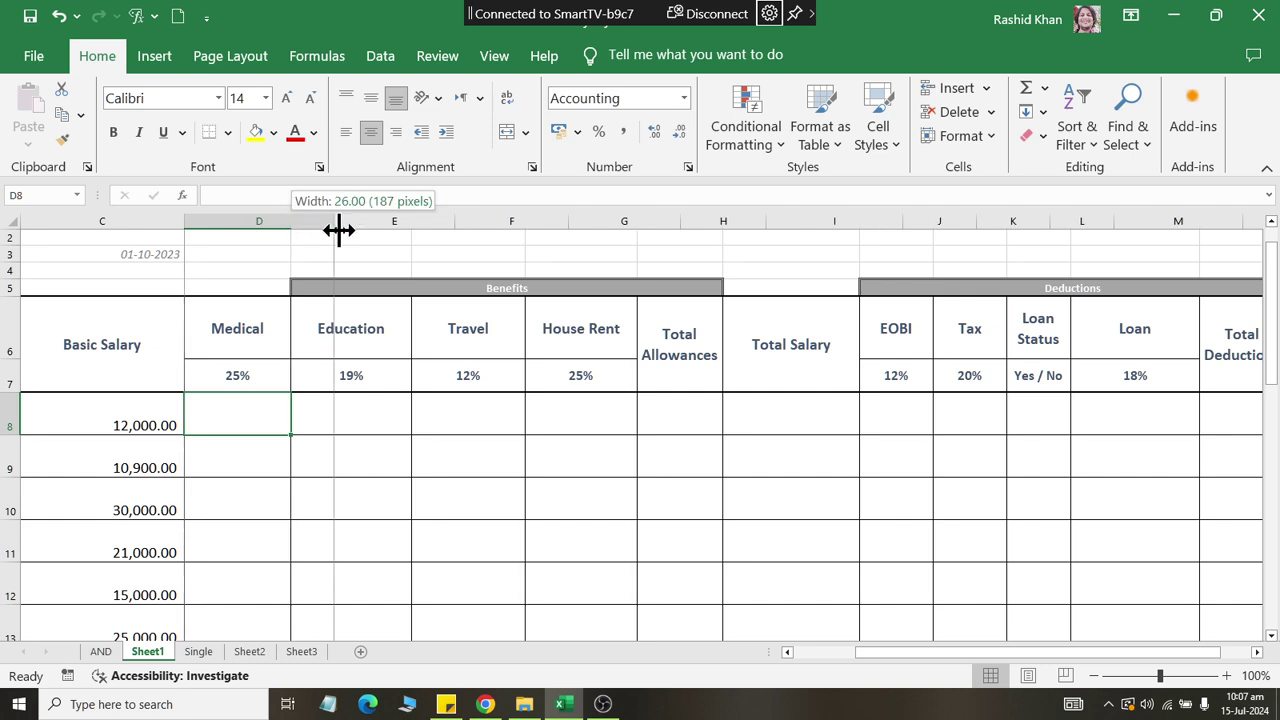
pyautogui.click(1030, 92)
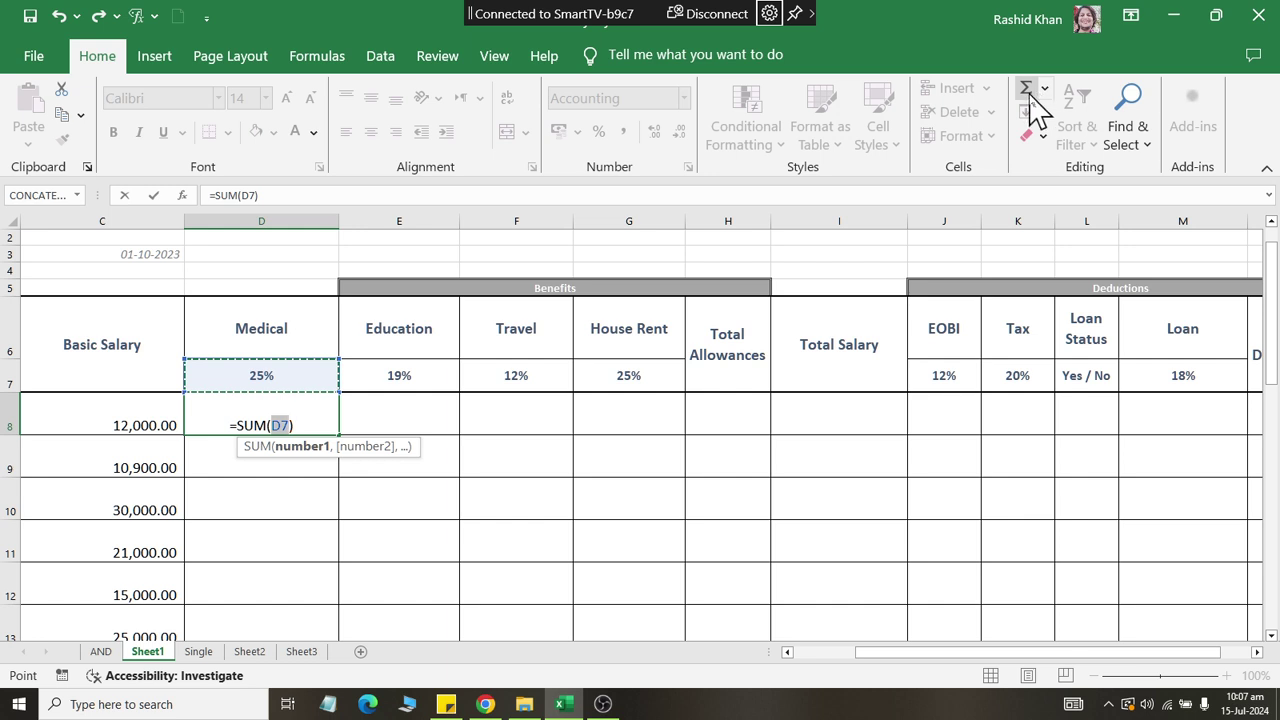
pyautogui.click(105, 418)
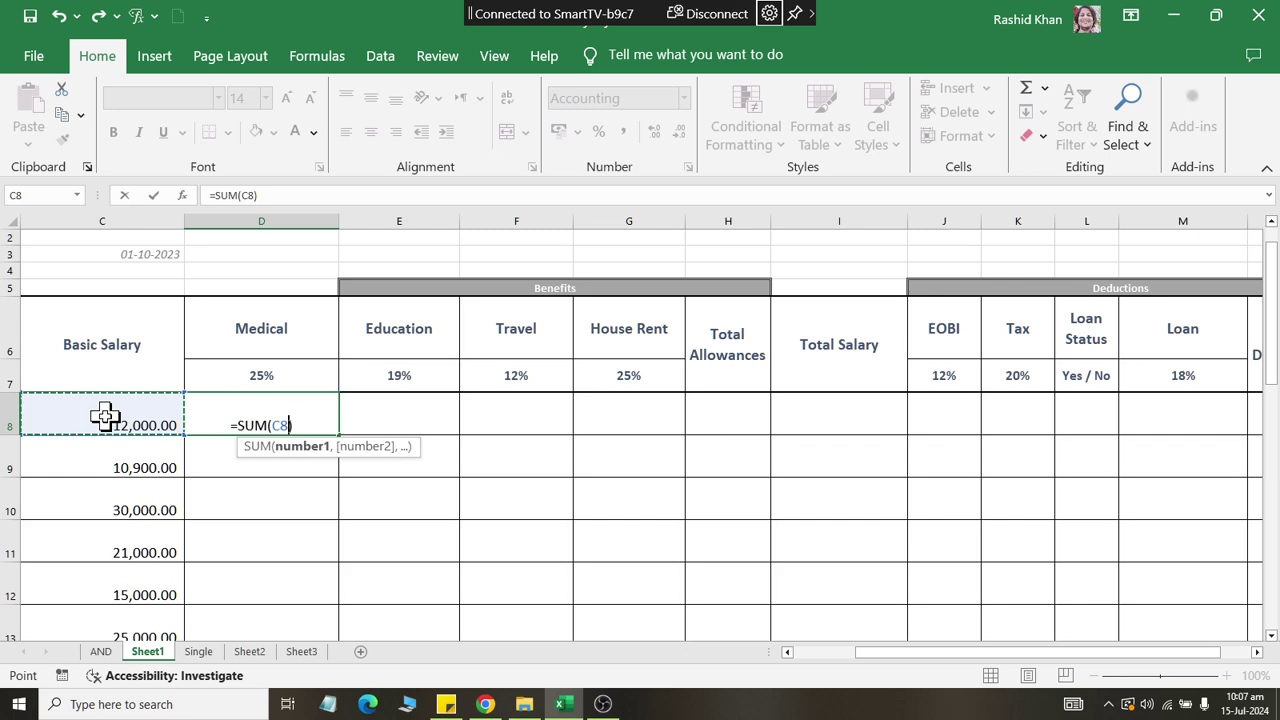
pyautogui.write('*')
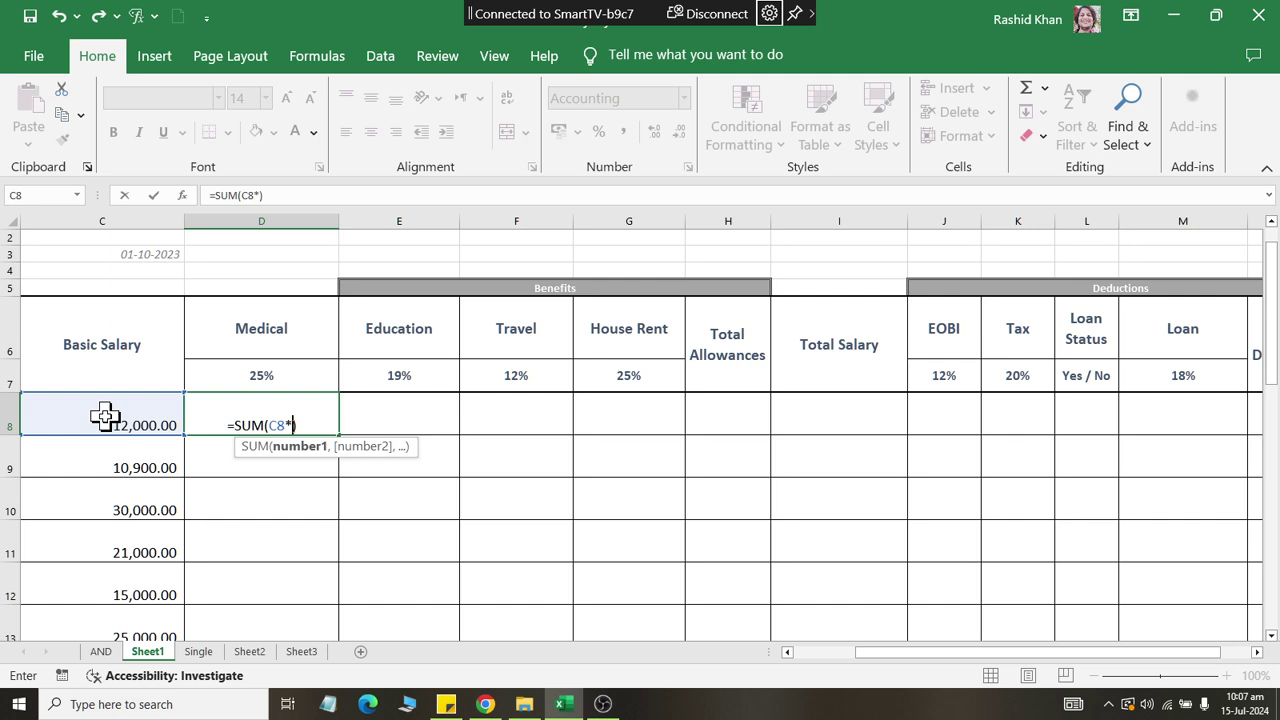
pyautogui.click(270, 373)
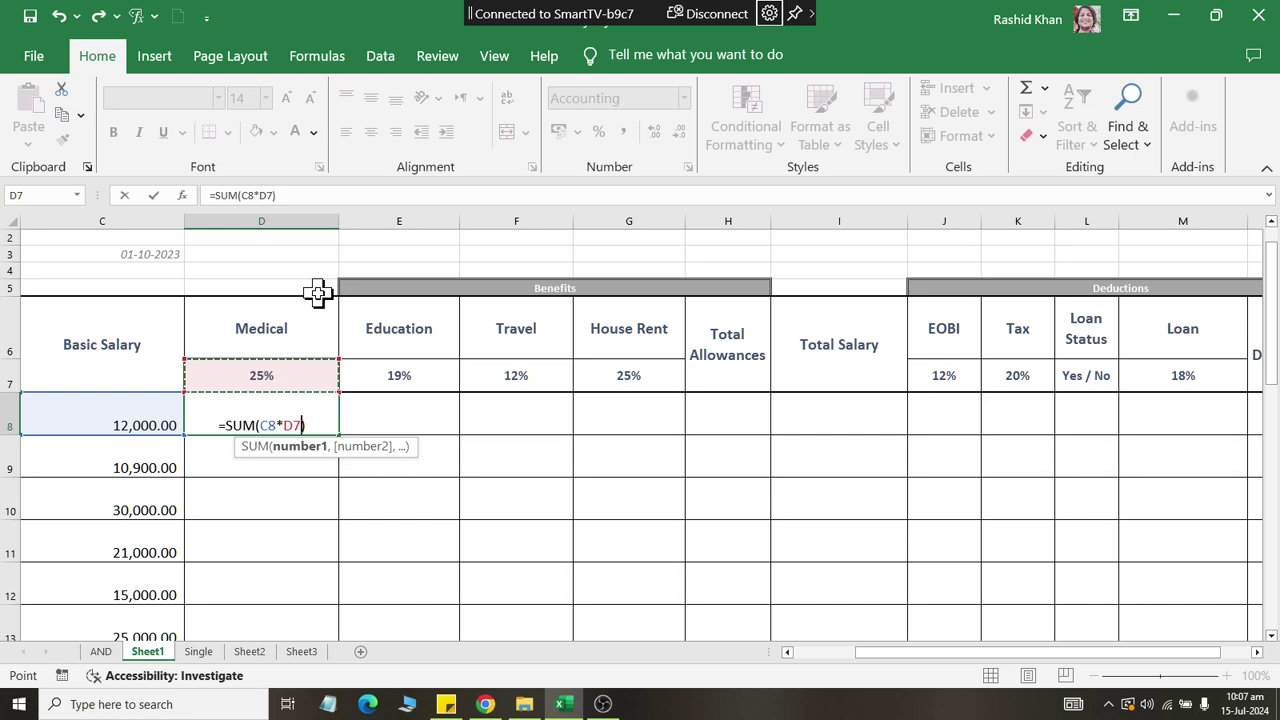
pyautogui.press('Return')
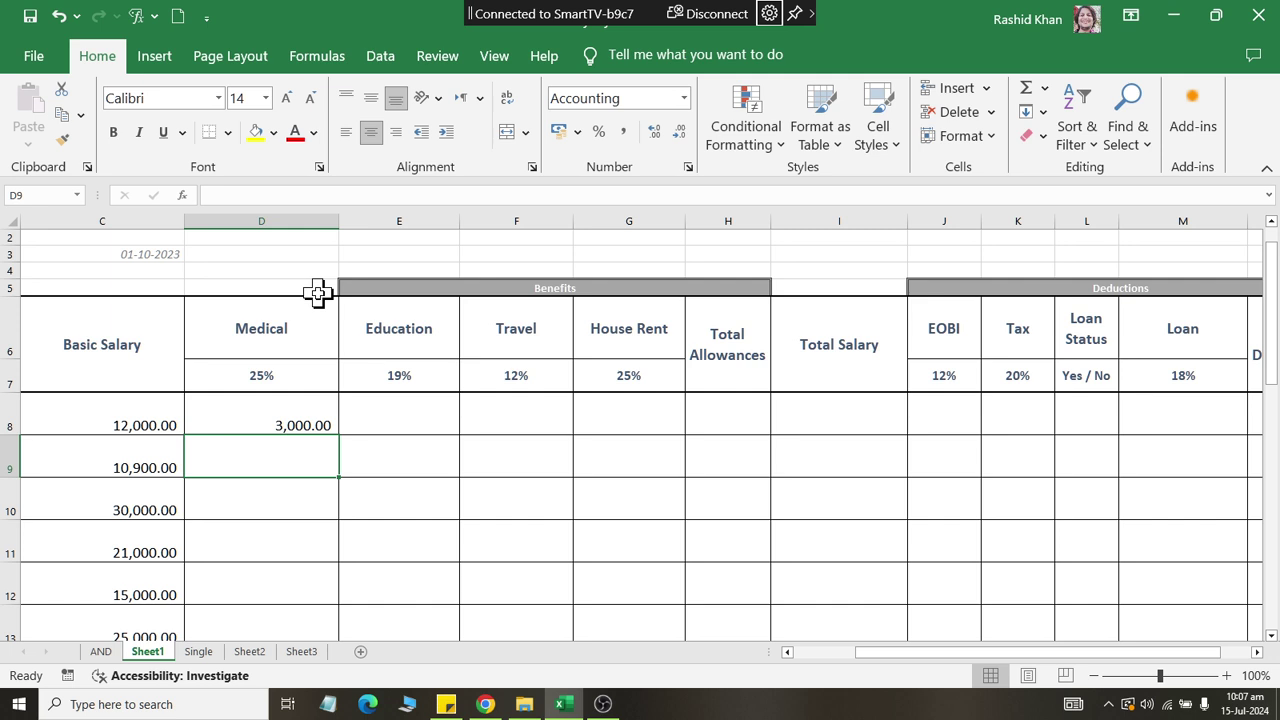
pyautogui.click(100, 423)
# Review the rates: Education 19%, Travel 12%, House Rent 25%, EOBI 12%, Tax 20%, Loan 18%
pyautogui.click(412, 375)
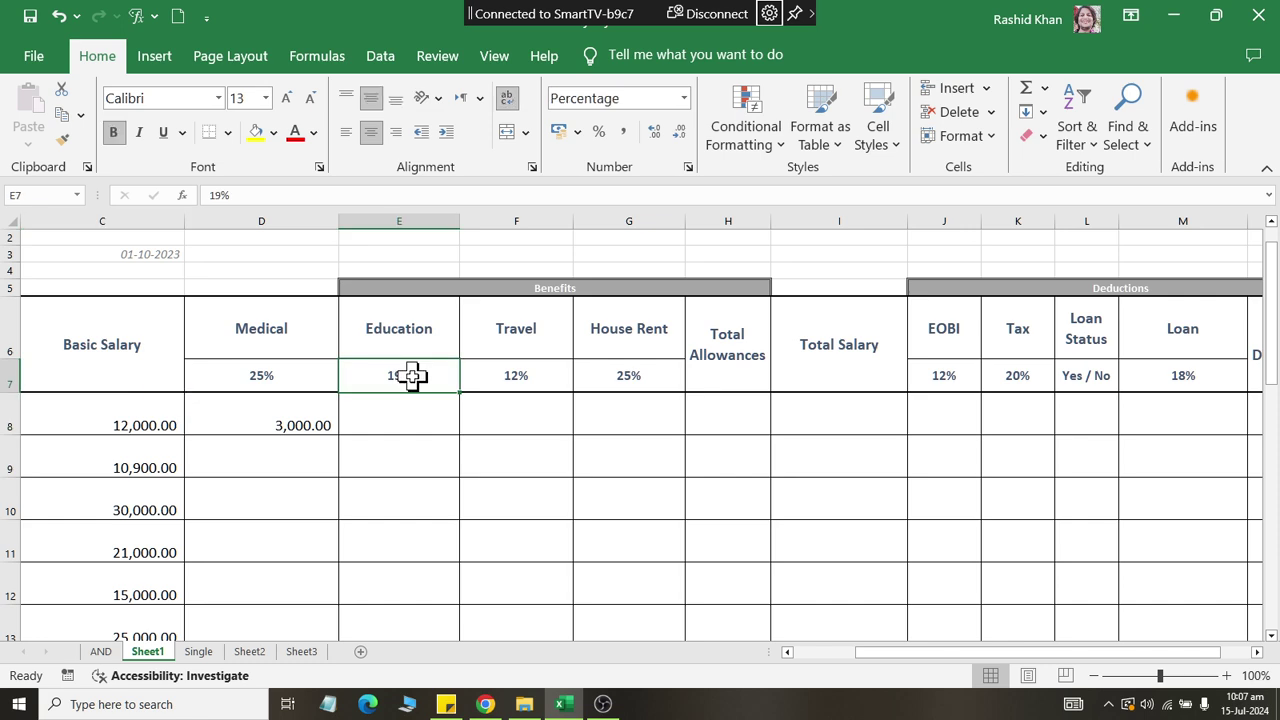
pyautogui.click(112, 421)
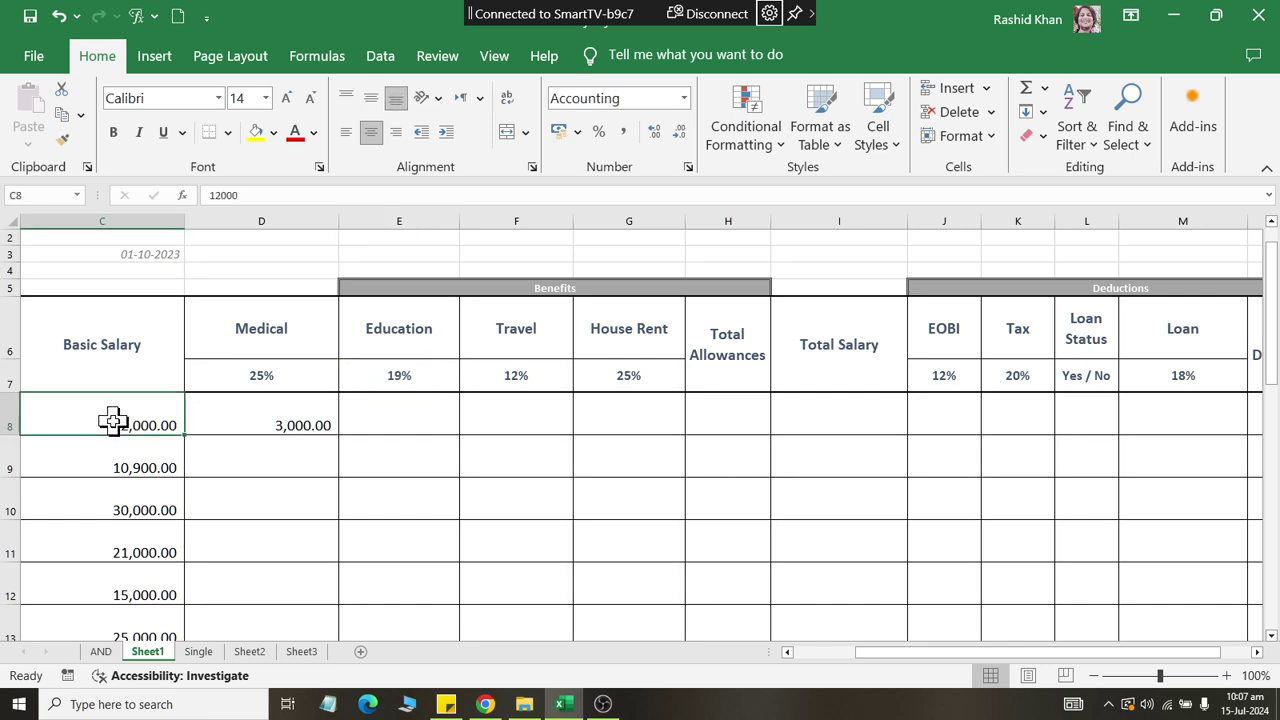
pyautogui.click(497, 369)
pyautogui.click(112, 426)
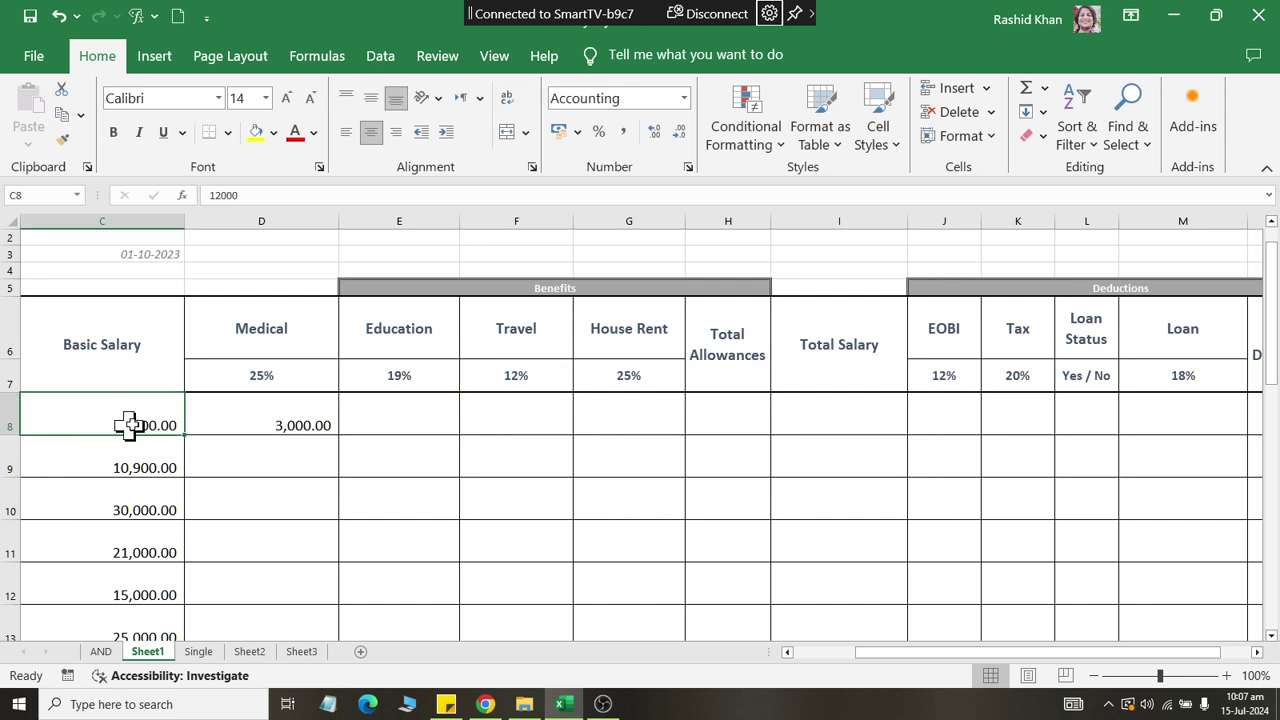
pyautogui.click(614, 376)
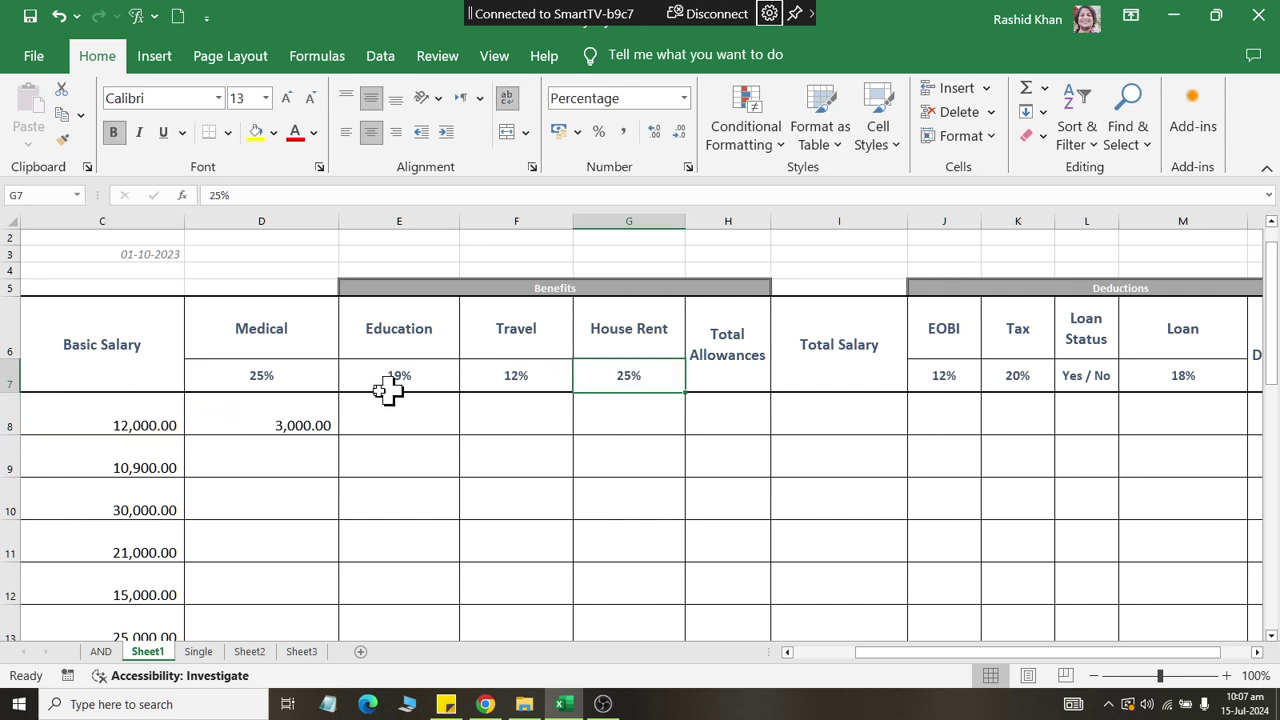
pyautogui.click(86, 428)
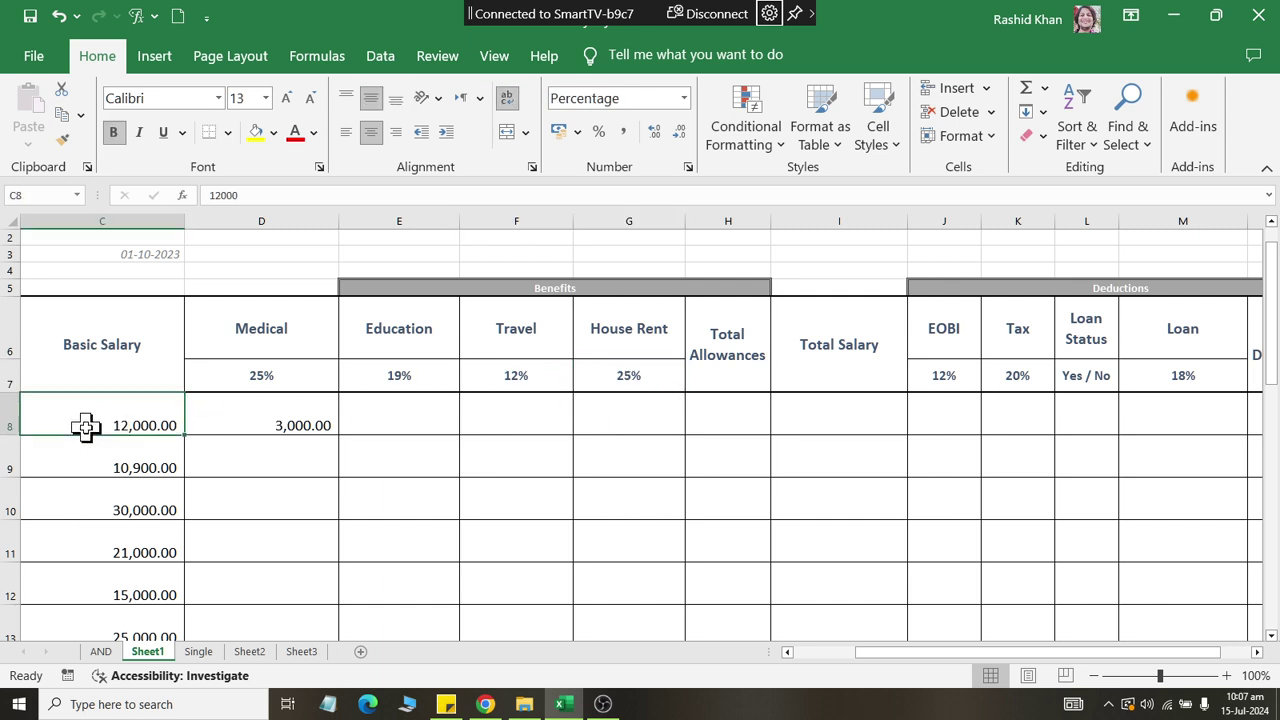
pyautogui.click(975, 380)
pyautogui.click(1050, 380)
pyautogui.click(1165, 372)
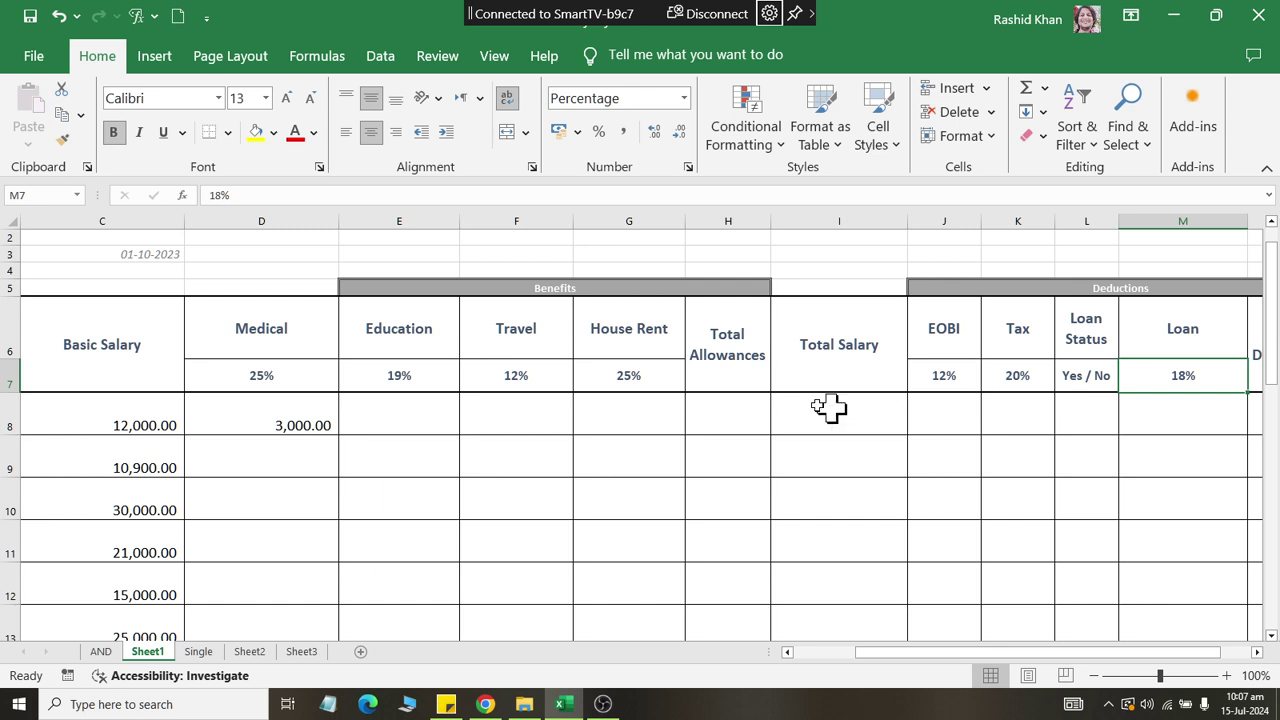
# Check the first employee's Medical result 3,000.00 and its =SUM(C8*D7) formula in D8
pyautogui.click(396, 418)
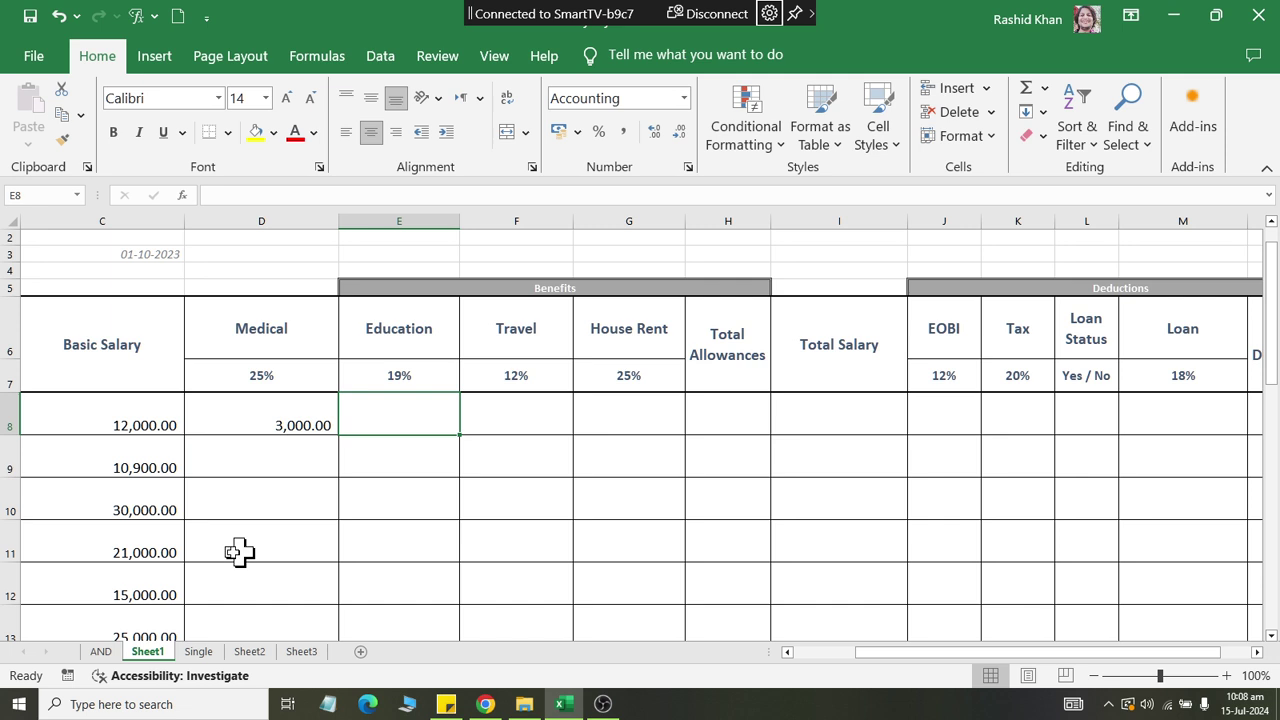
pyautogui.moveTo(24, 552); pyautogui.dragTo(8, 552)
pyautogui.click(138, 552)
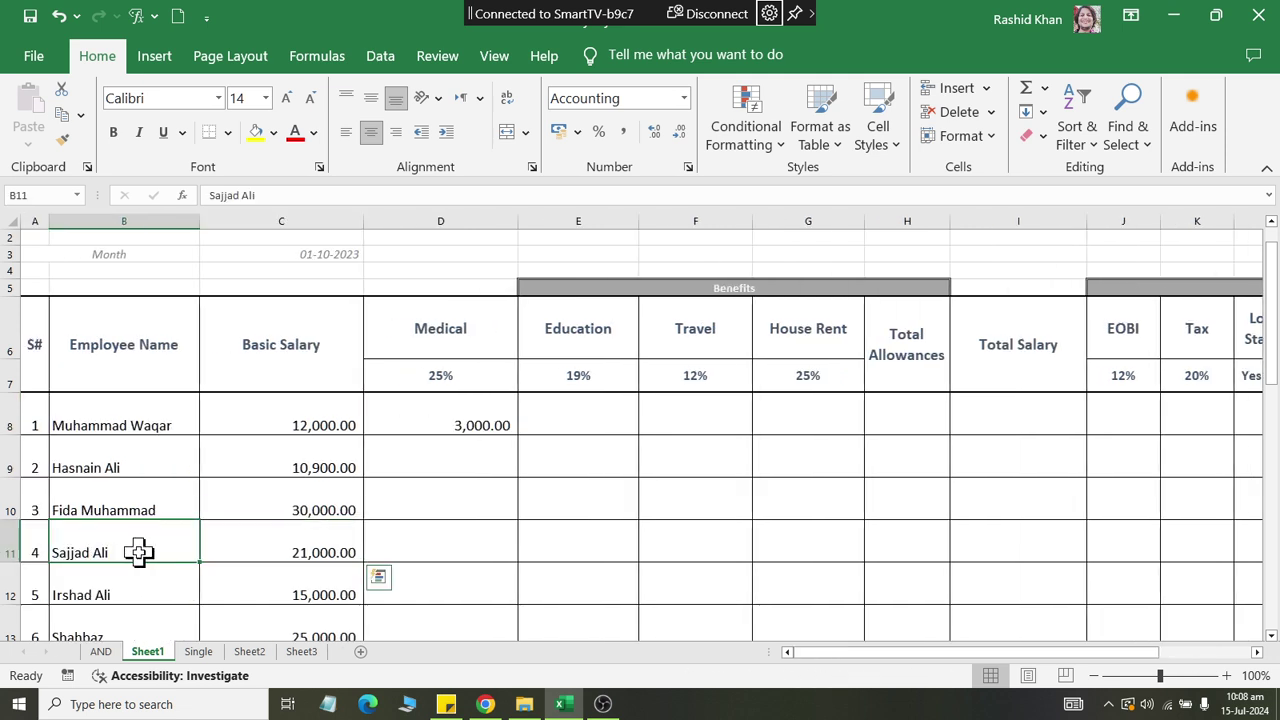
pyautogui.click(487, 465)
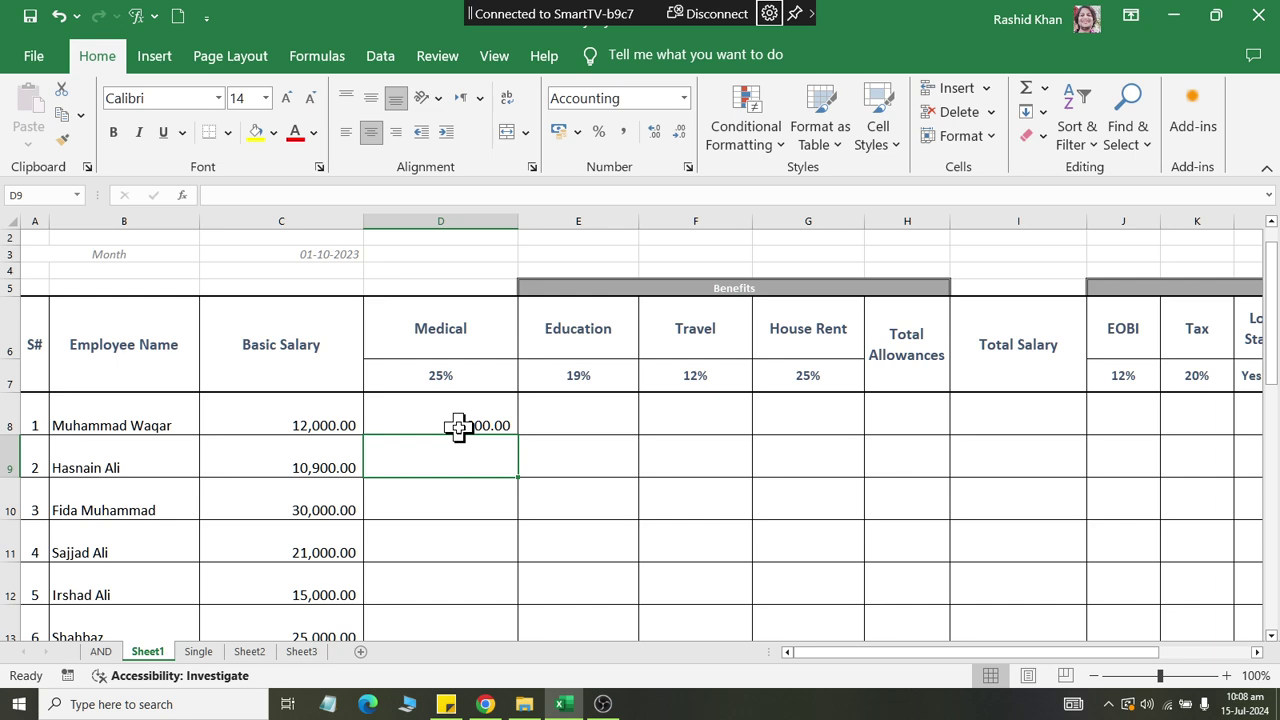
pyautogui.click(458, 427)
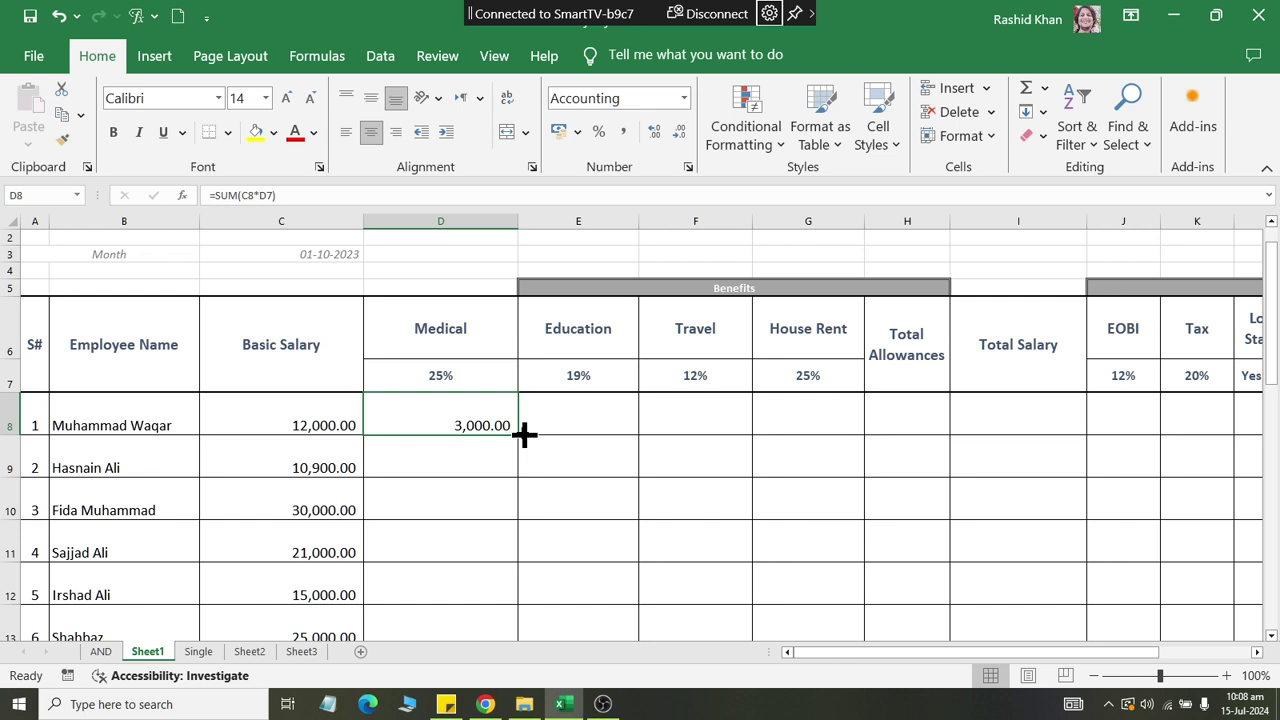
# Fill D8's Medical formula down to D9 and right into E8, yielding 32,700,000.00 and 570.00
pyautogui.keyDown('ctrl'); pyautogui.scroll(3, 524, 433); pyautogui.keyUp('ctrl')
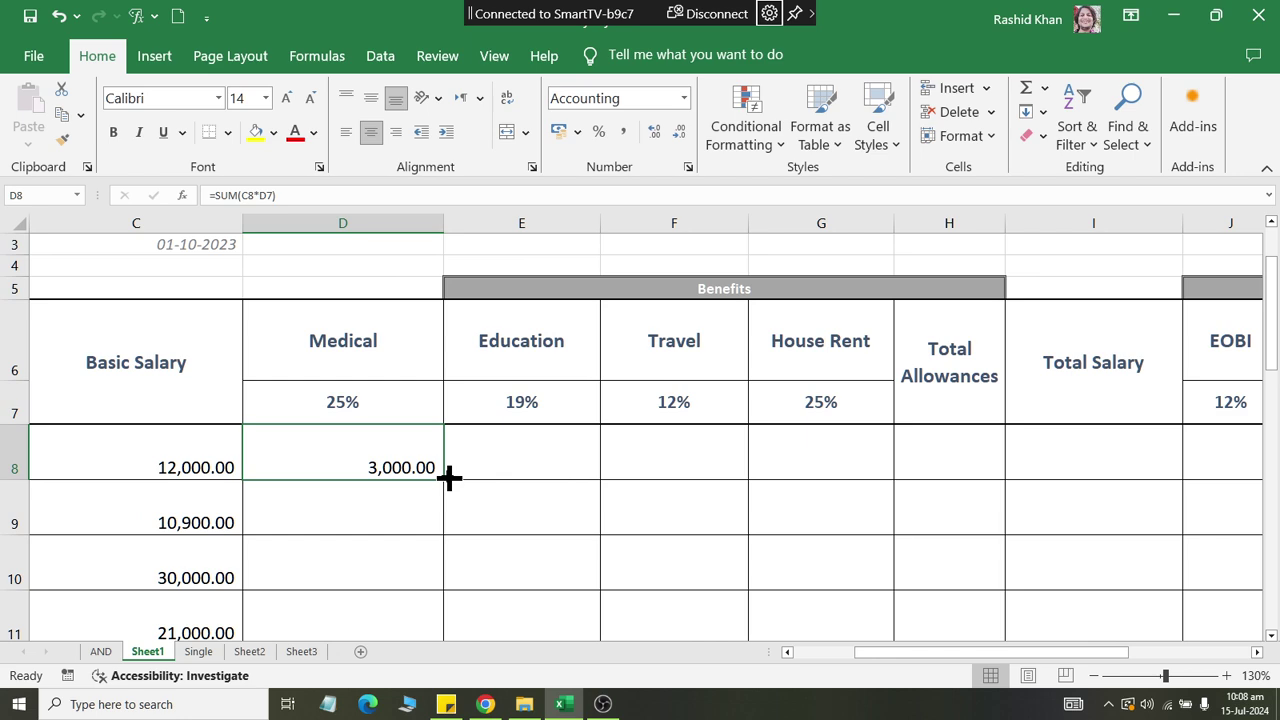
pyautogui.moveTo(449, 479); pyautogui.dragTo(454, 525)
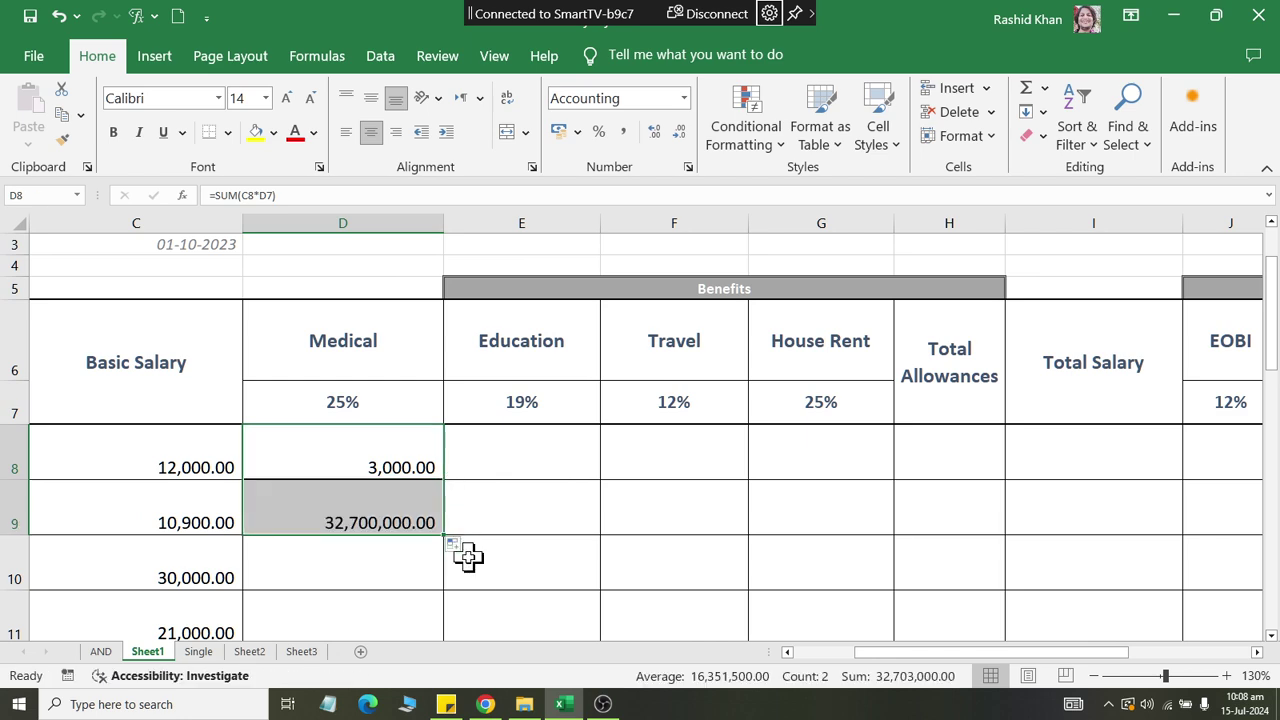
pyautogui.click(402, 472)
pyautogui.moveTo(443, 481); pyautogui.dragTo(591, 489)
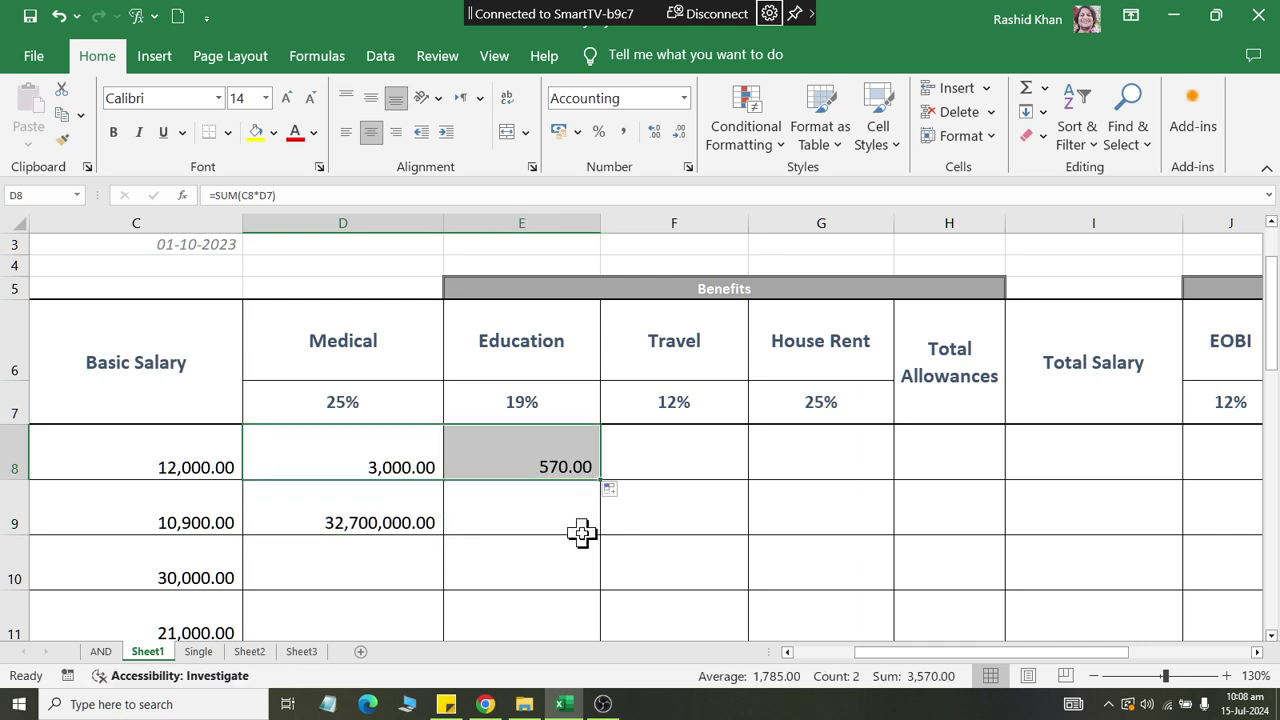
pyautogui.click(396, 451)
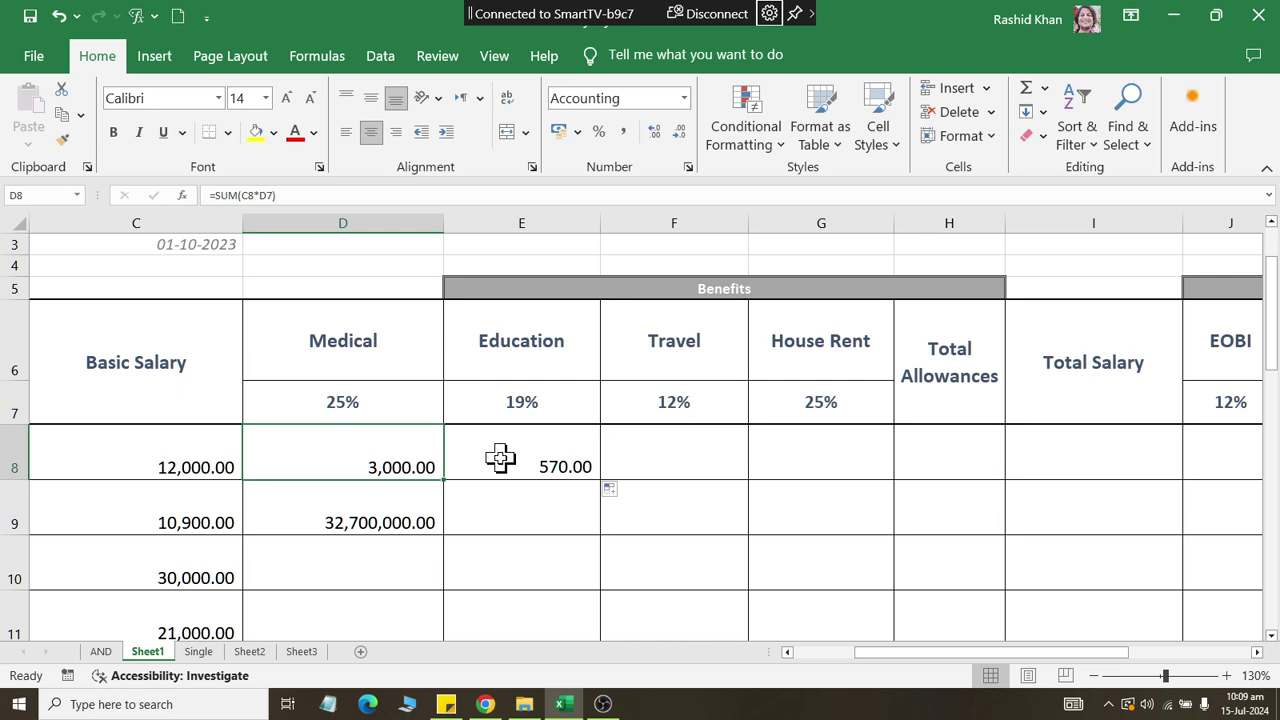
# Inspect the formulas in D8, D9 and E8 to see how their references shifted
pyautogui.doubleClick(428, 466)
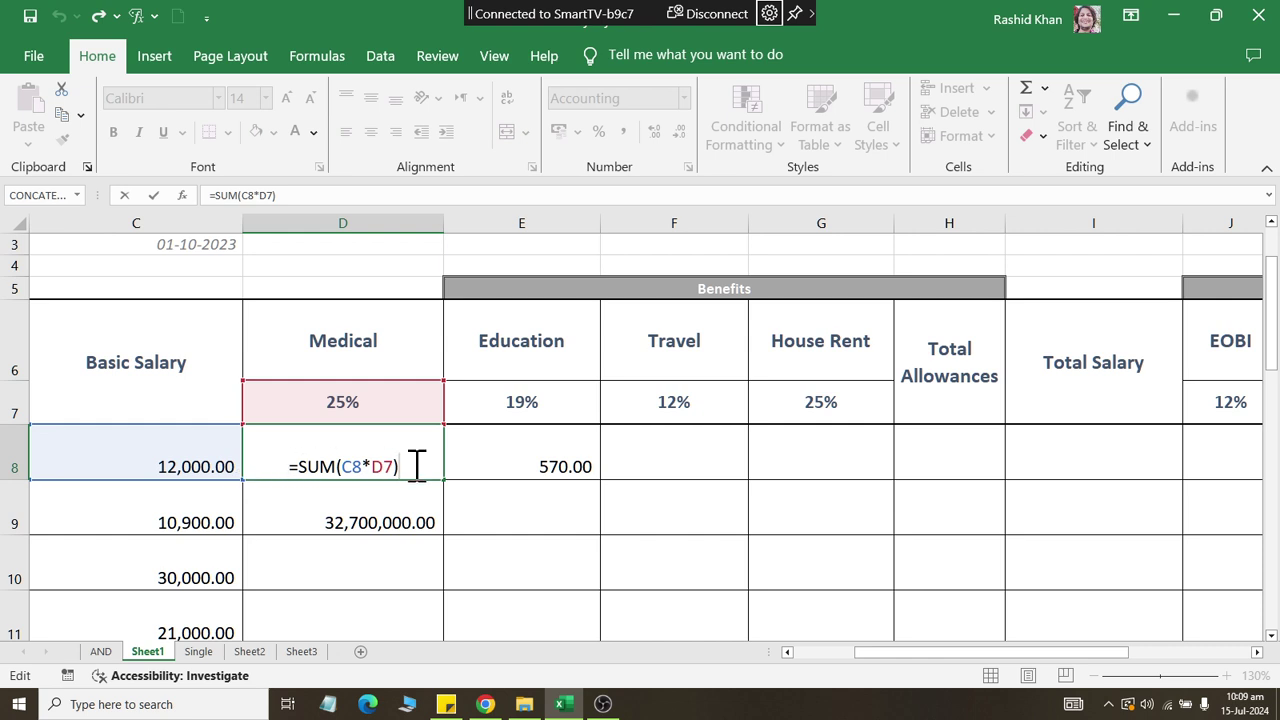
pyautogui.press('Return')
pyautogui.doubleClick(400, 514)
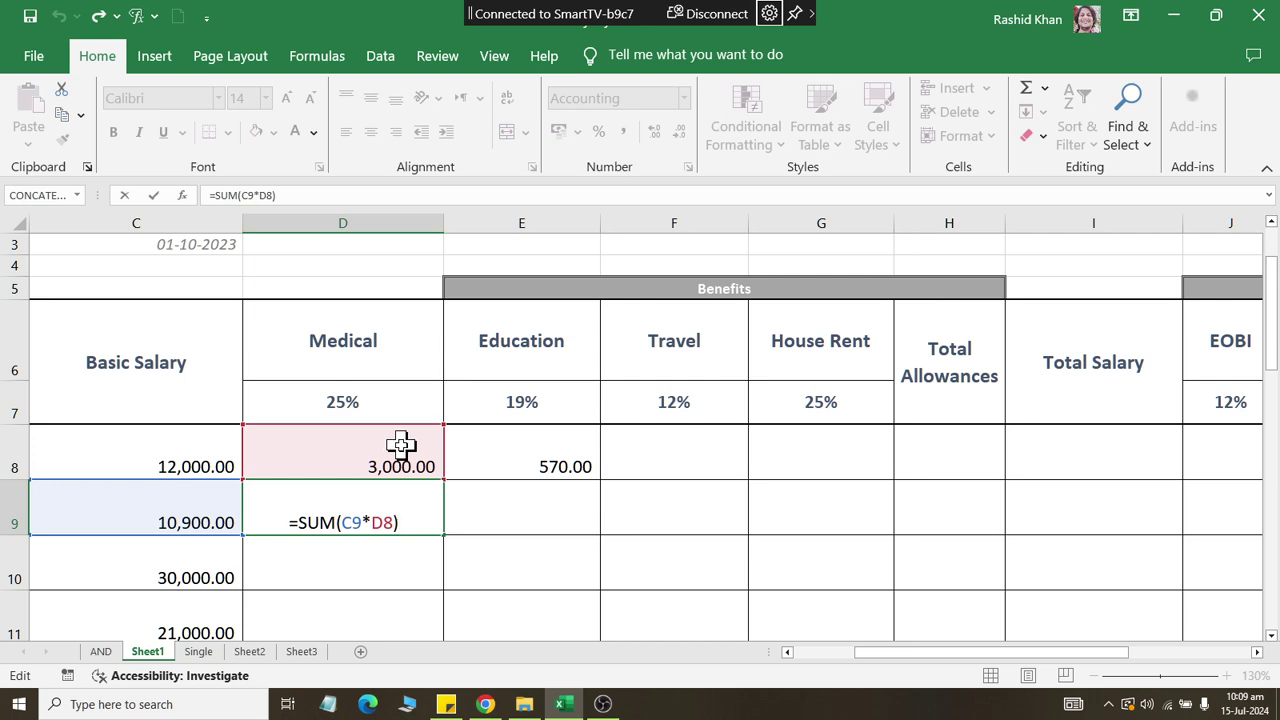
pyautogui.hotkey('ctrl', 'Return')
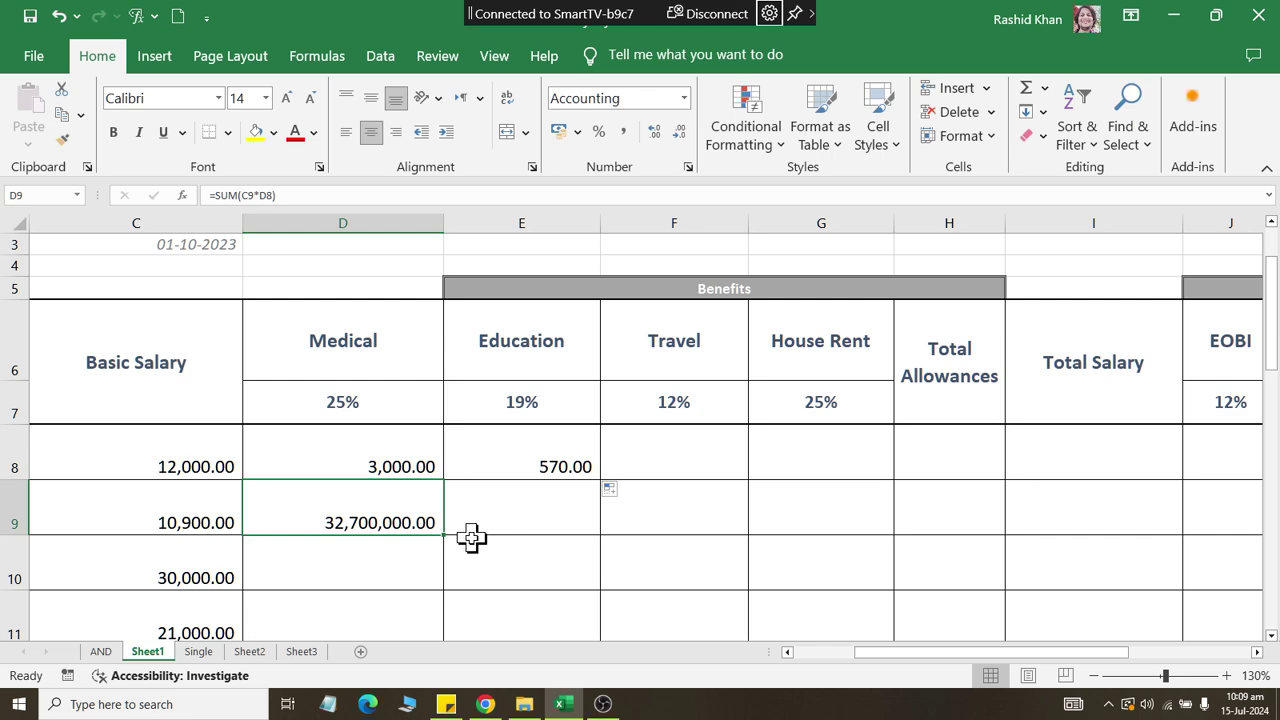
pyautogui.doubleClick(416, 455)
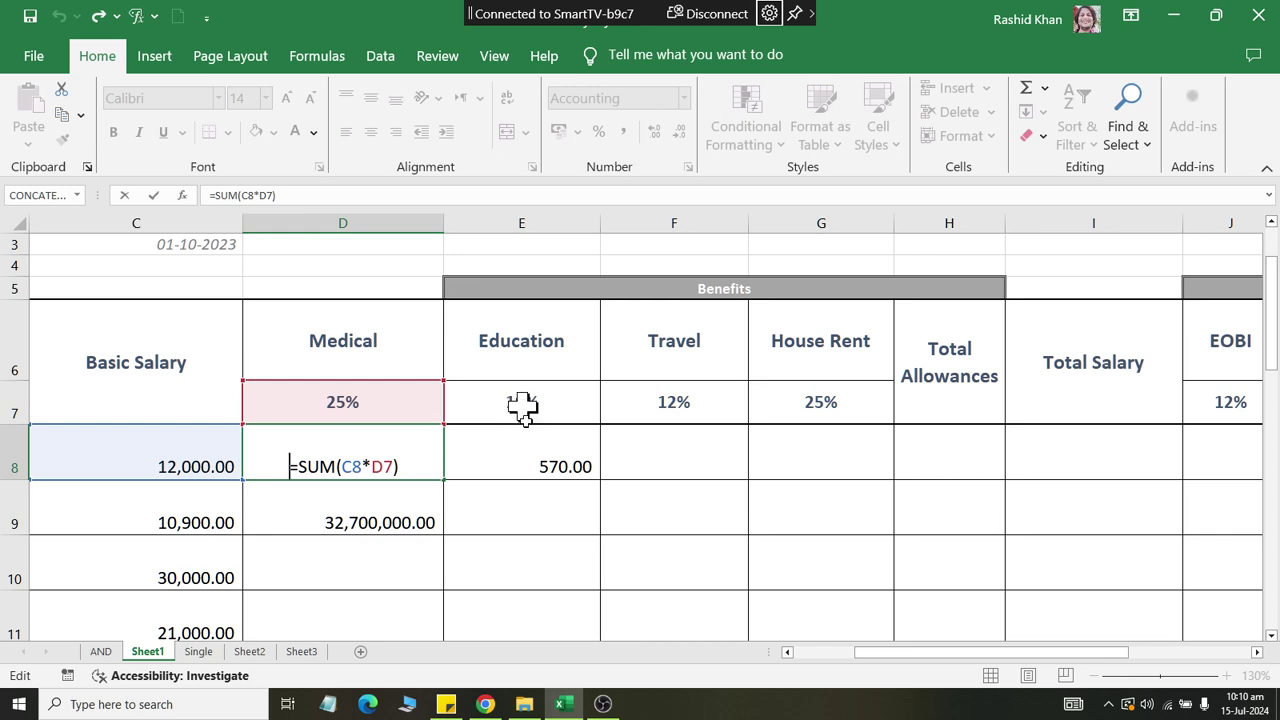
pyautogui.click(540, 456)
pyautogui.doubleClick(540, 456)
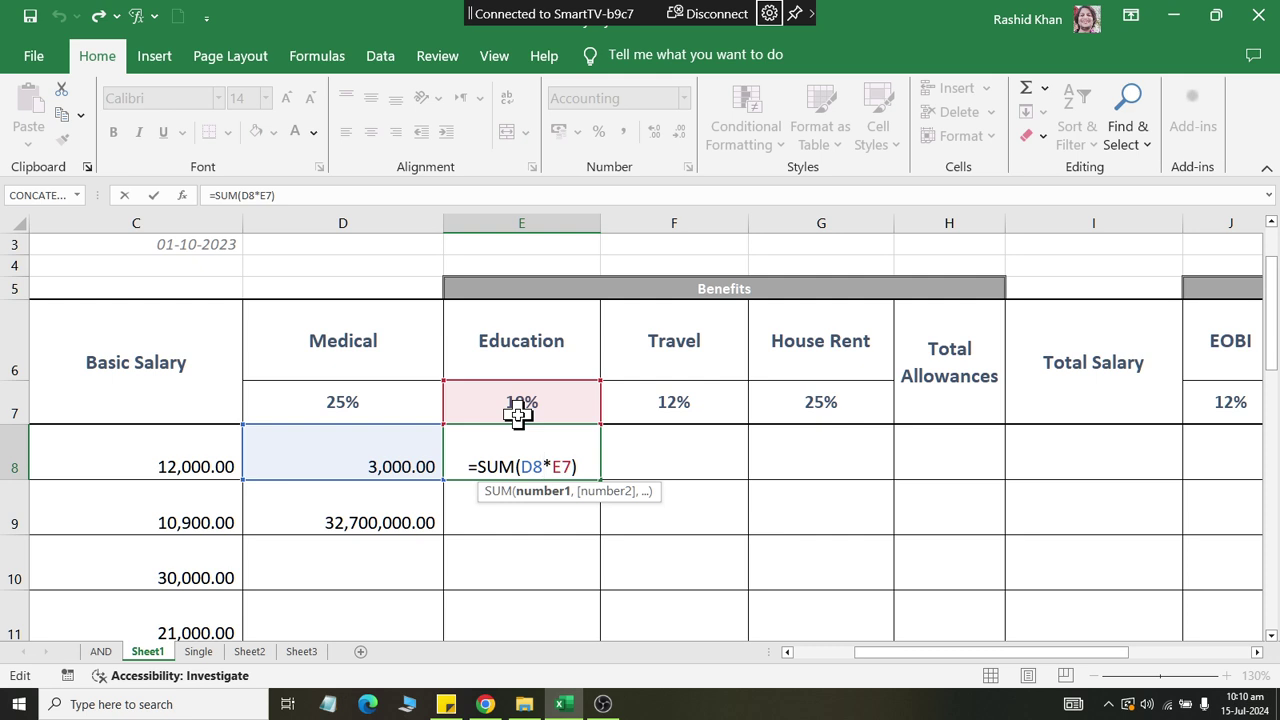
pyautogui.hotkey('ctrl', 'Return')
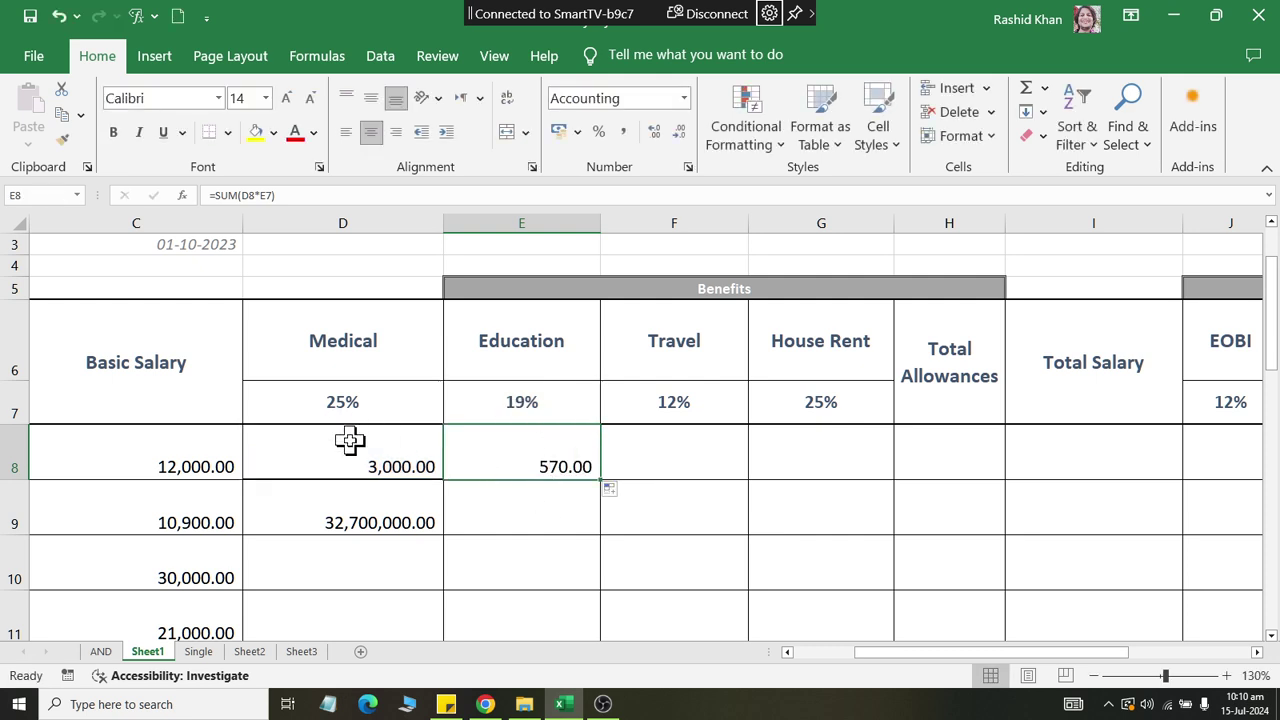
# Clear the wrong 32,700,000.00 from D9 and the Education result from E8
pyautogui.click(363, 524)
pyautogui.press('Delete')
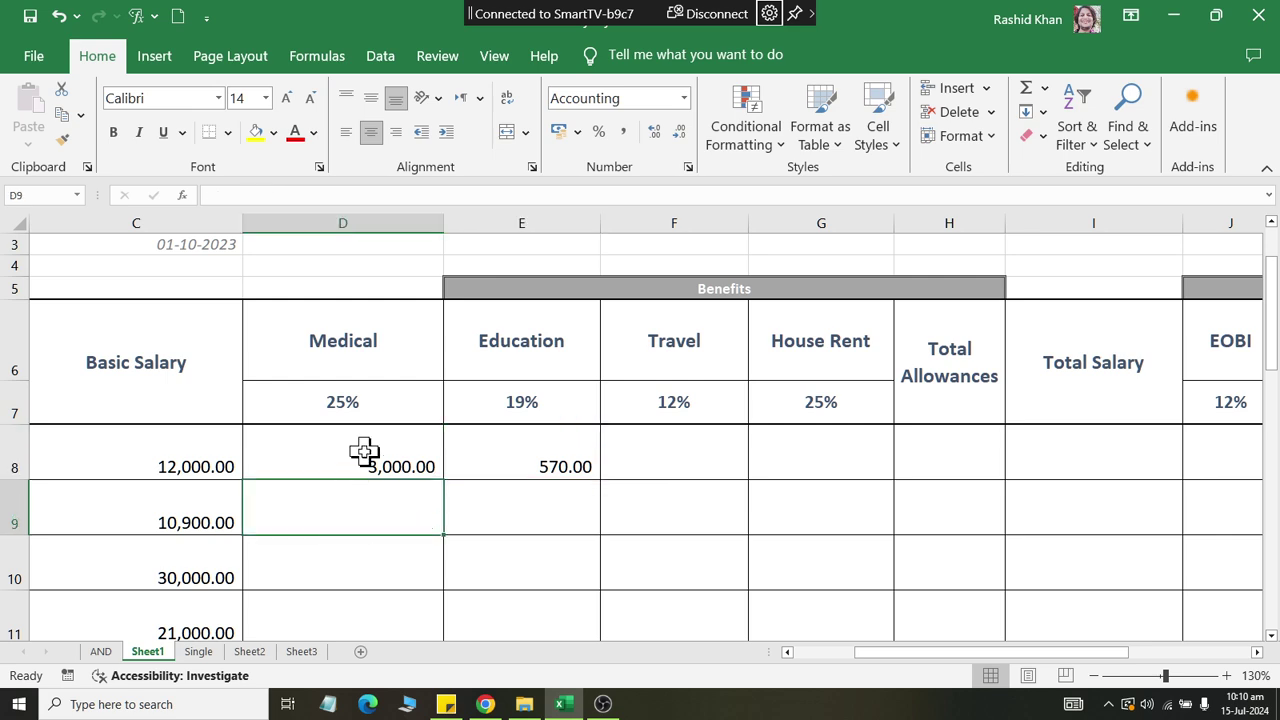
pyautogui.click(534, 420)
pyautogui.click(535, 434)
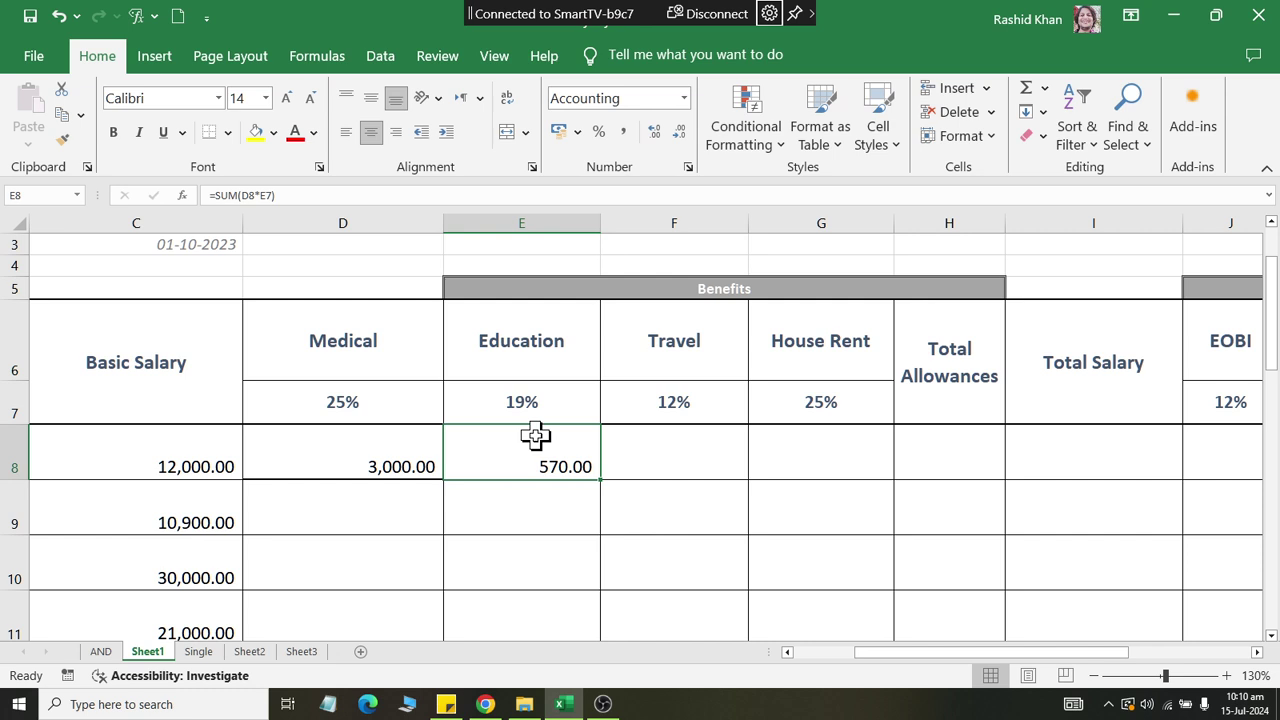
pyautogui.press('Delete')
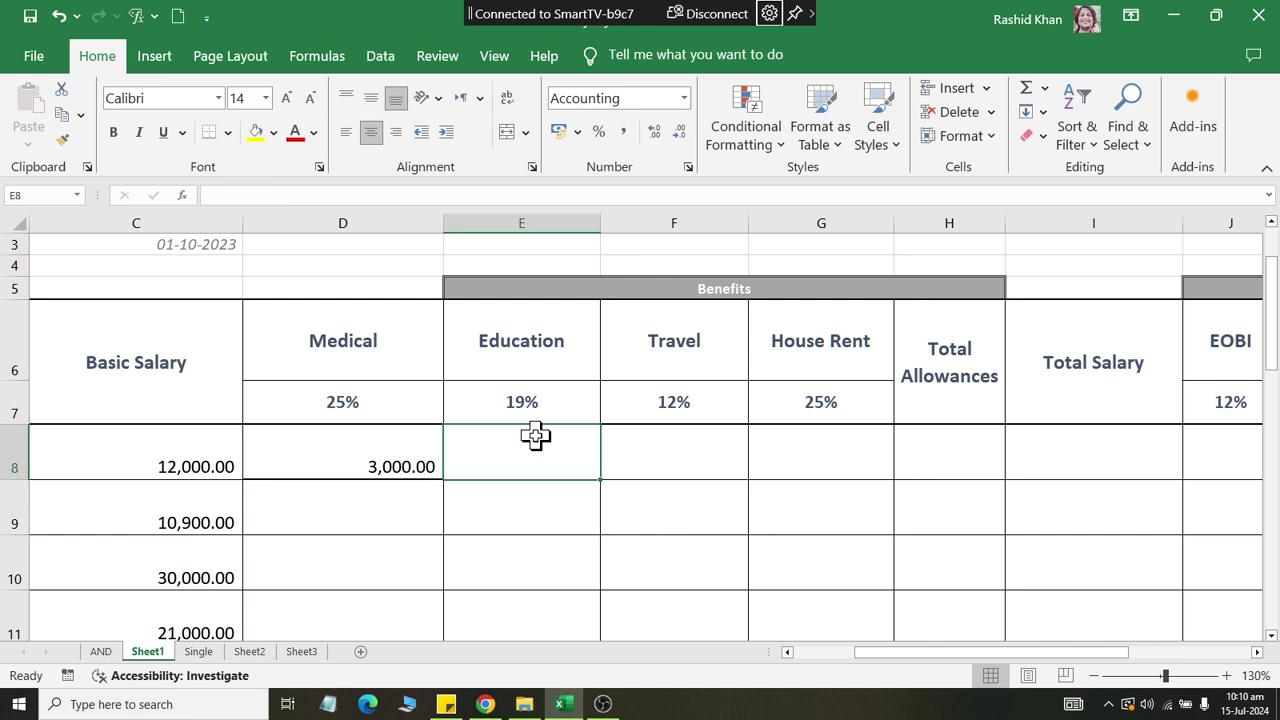
# Edit D8's formula to =SUM($C8*D7), locking the Basic Salary column C
pyautogui.doubleClick(374, 457)
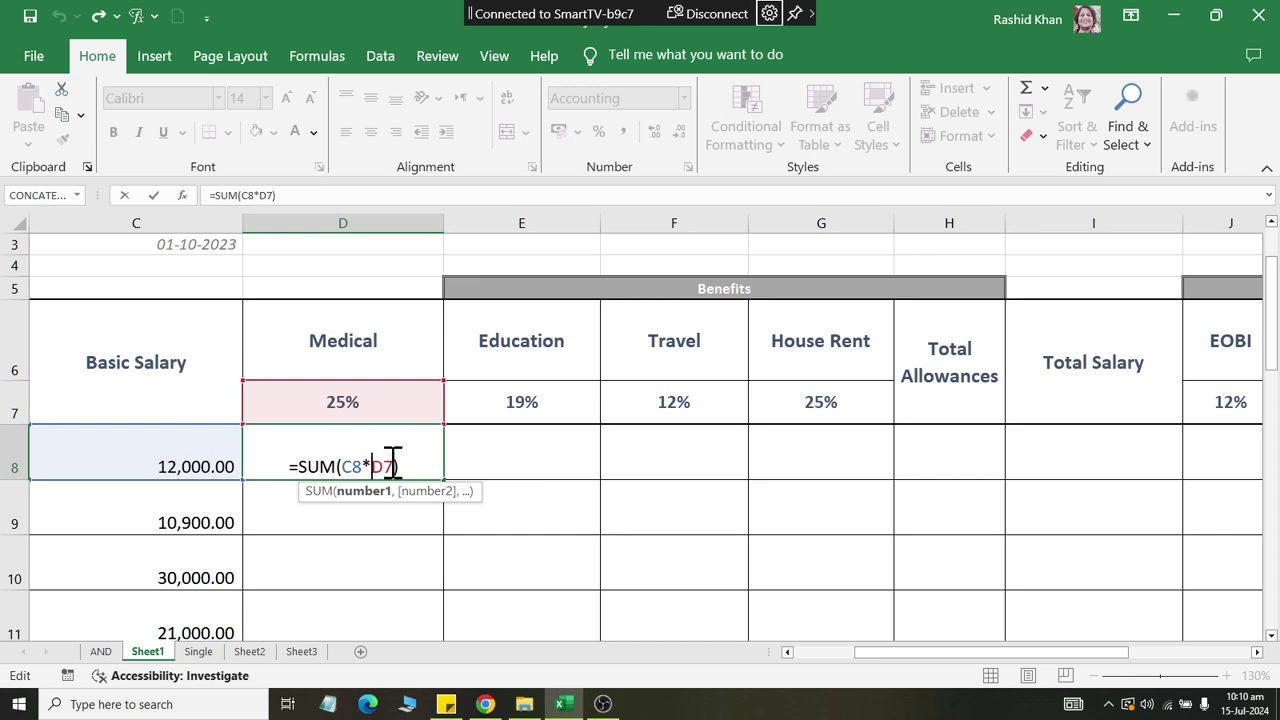
pyautogui.click(344, 466)
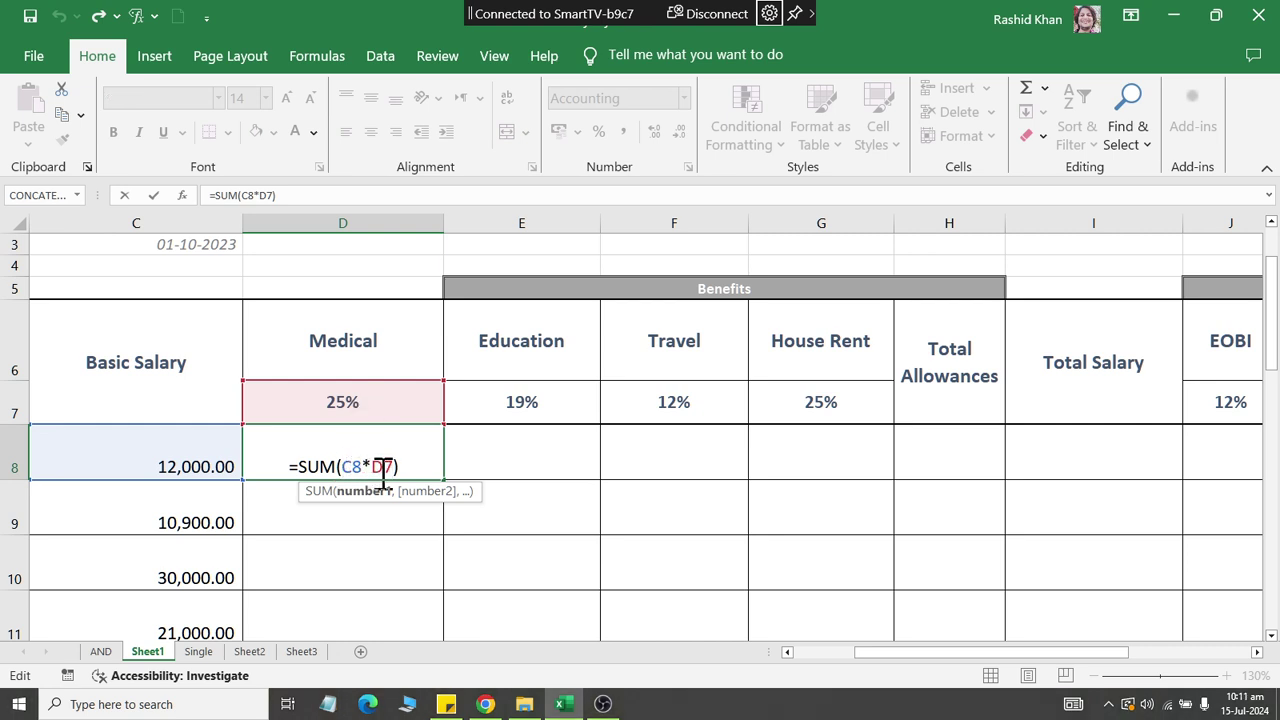
pyautogui.write('$')
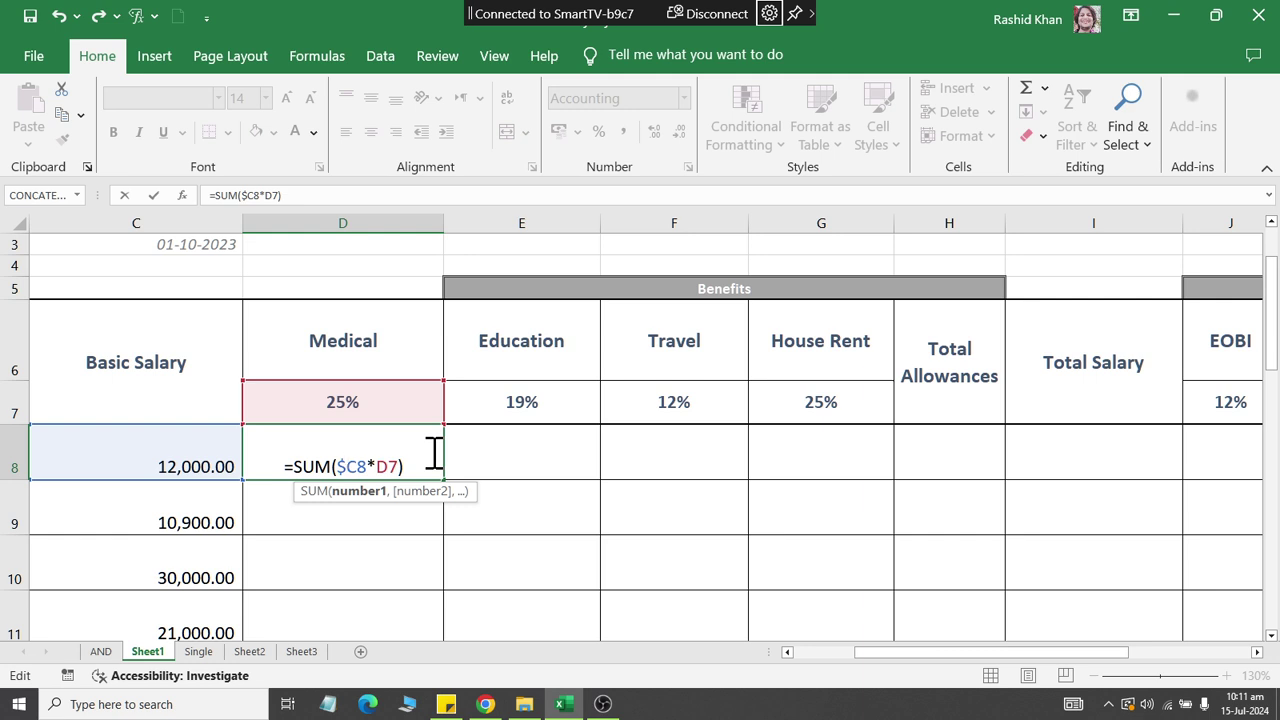
pyautogui.press('Return')
pyautogui.scroll(1, 429, 451)
pyautogui.scroll(-1, 400, 460)
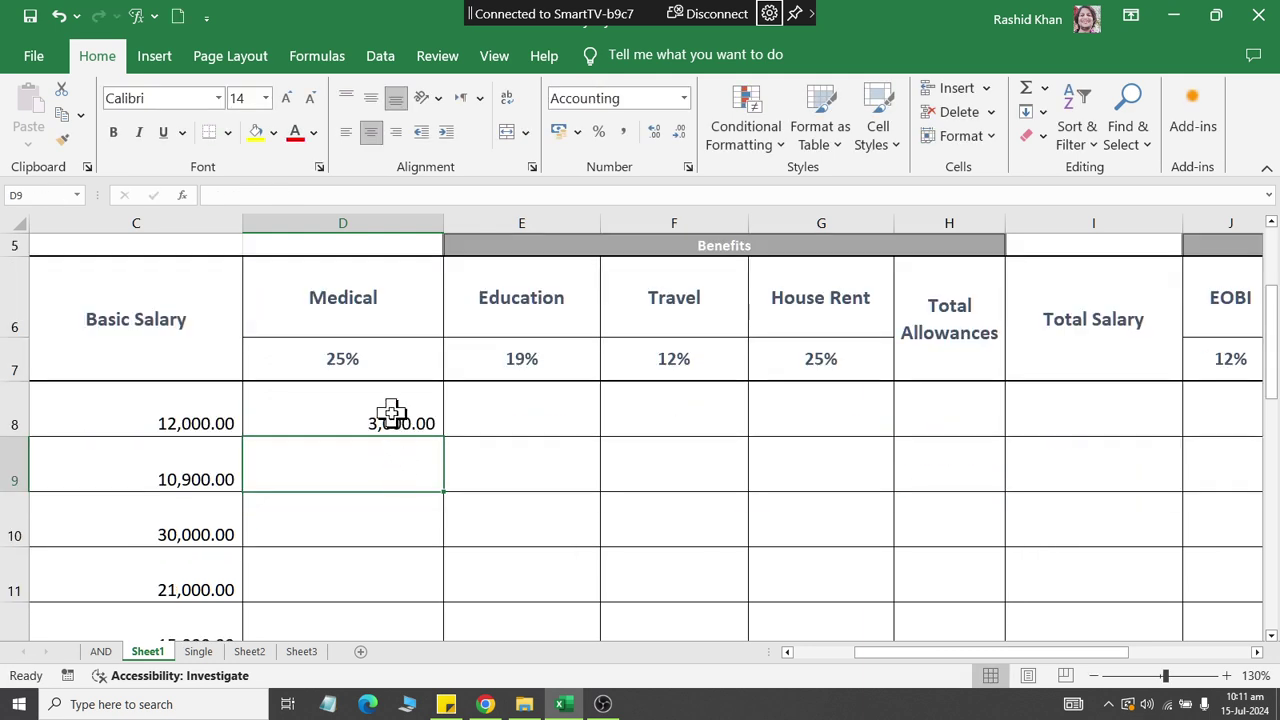
pyautogui.click(390, 413)
# Edit D8's formula to =SUM($C8*D$7), locking rate row 7; result stays 3,000.00
pyautogui.doubleClick(395, 415)
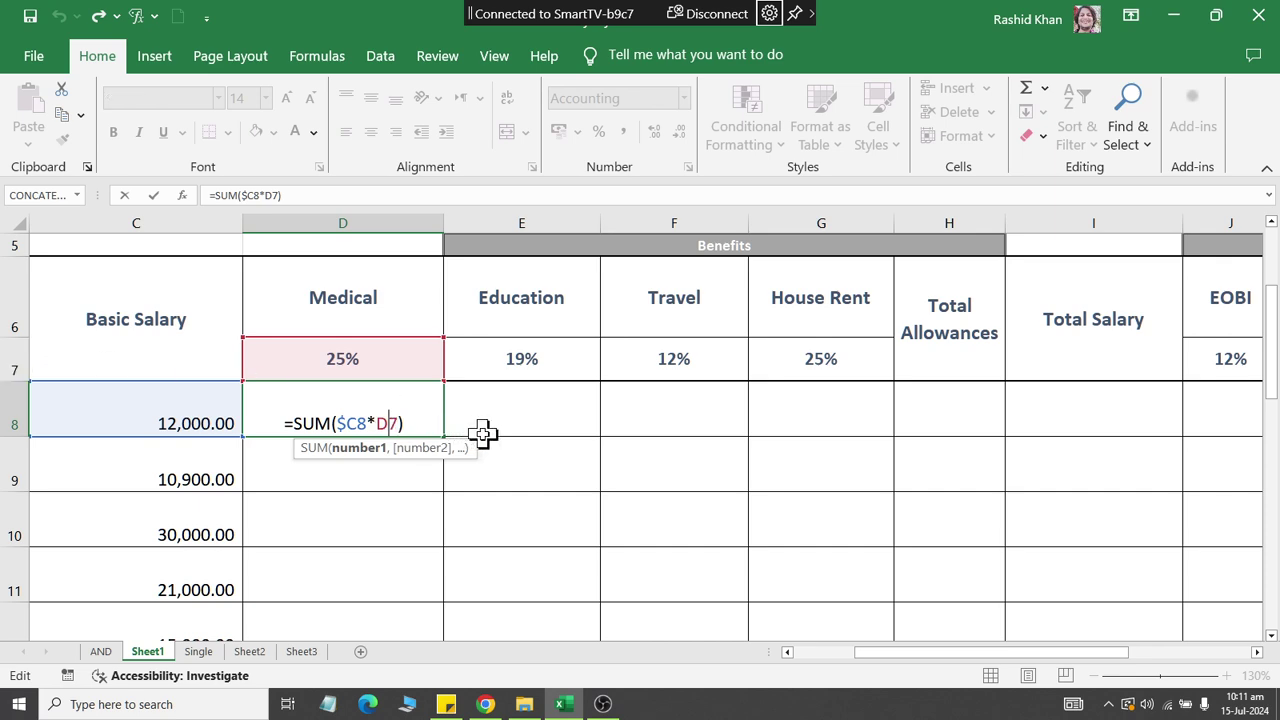
pyautogui.write('$')
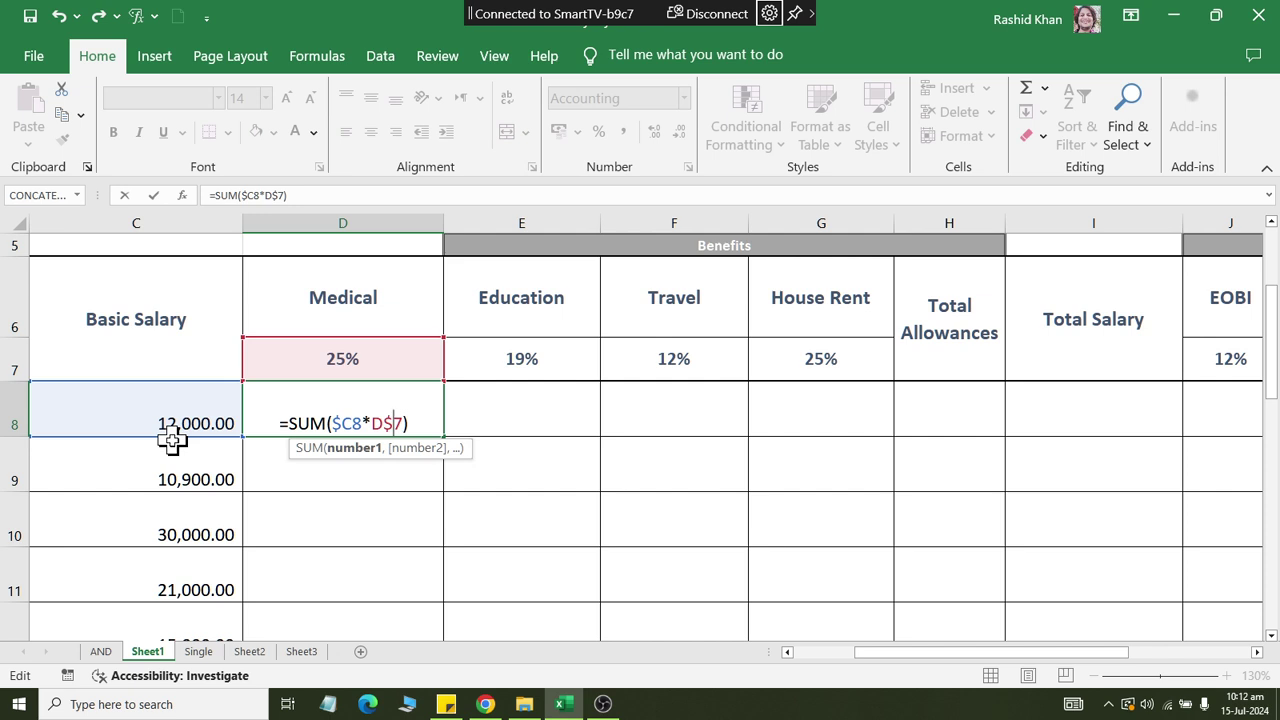
pyautogui.press('Return')
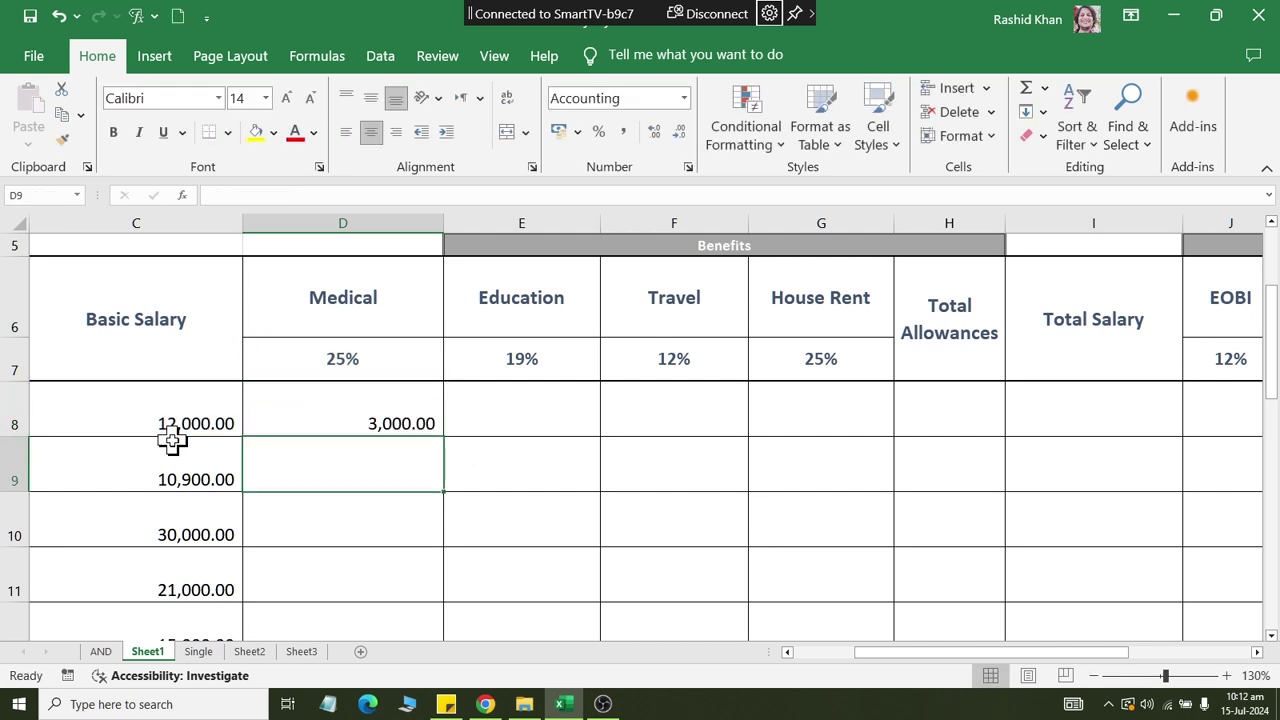
# Copy the anchored formula from D8 across through the Loan column to M8
pyautogui.click(356, 413)
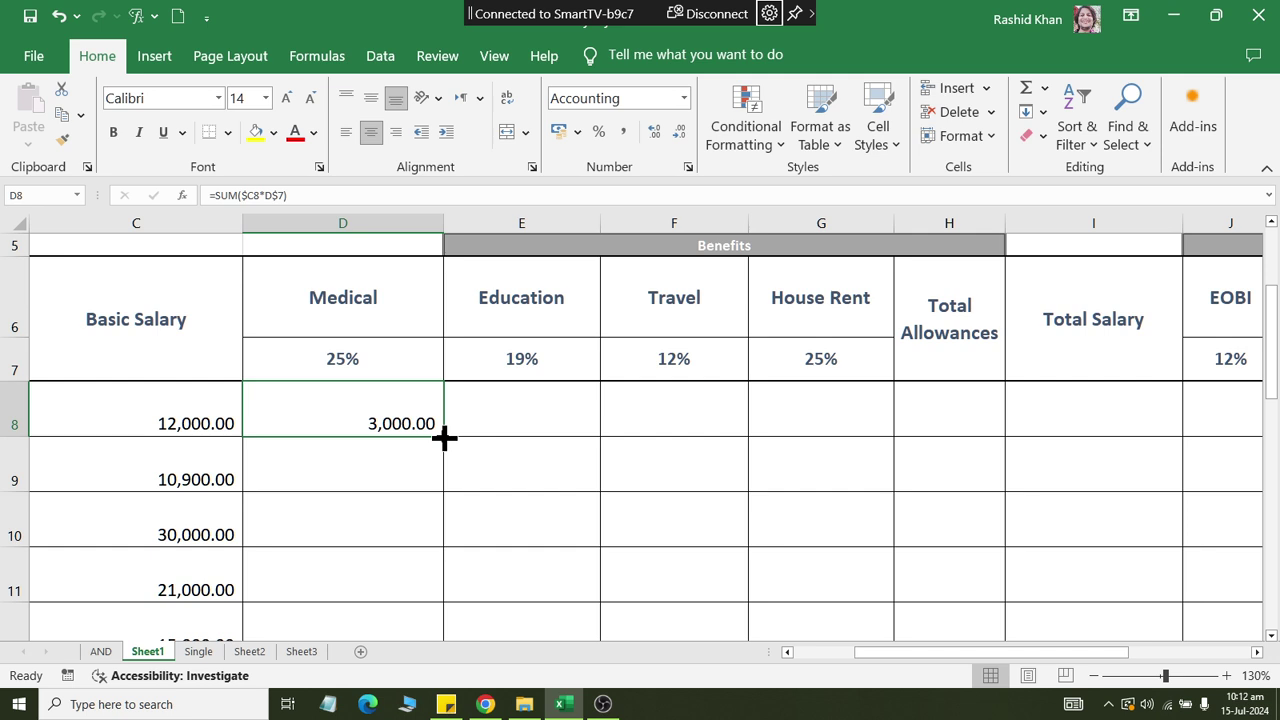
pyautogui.moveTo(444, 437); pyautogui.dragTo(1260, 410)
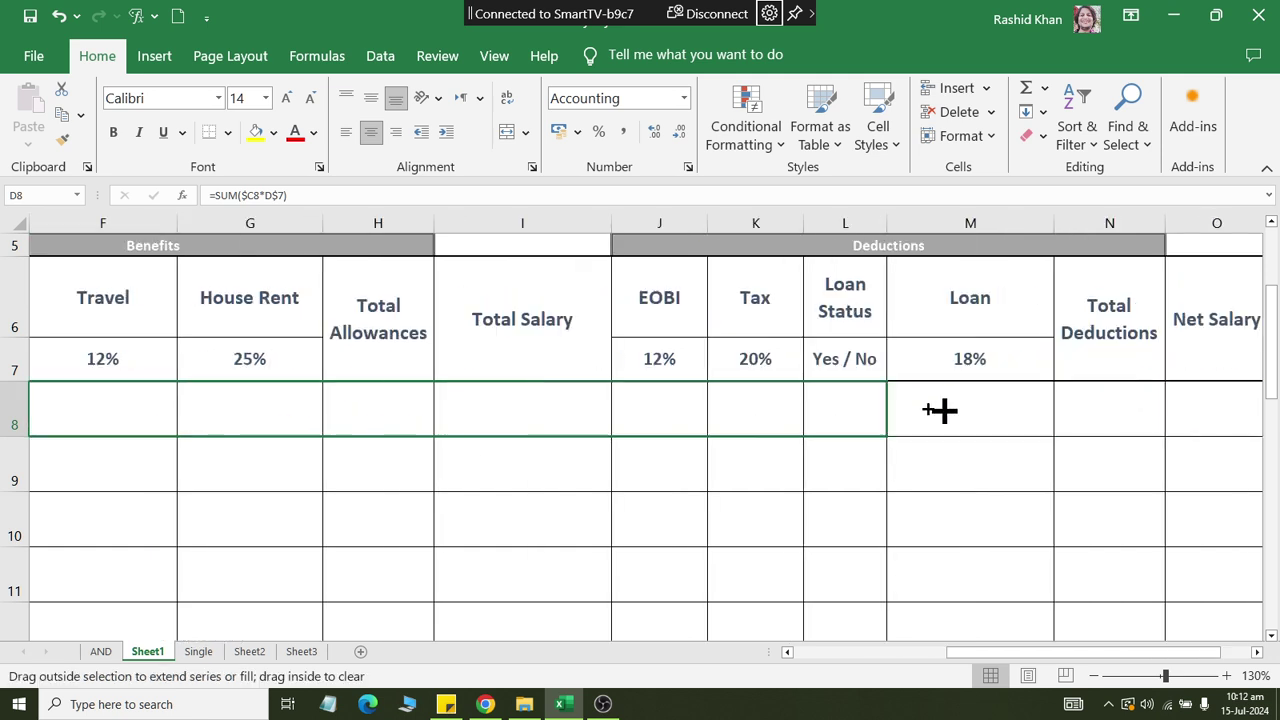
pyautogui.moveTo(1260, 410); pyautogui.dragTo(1035, 404)
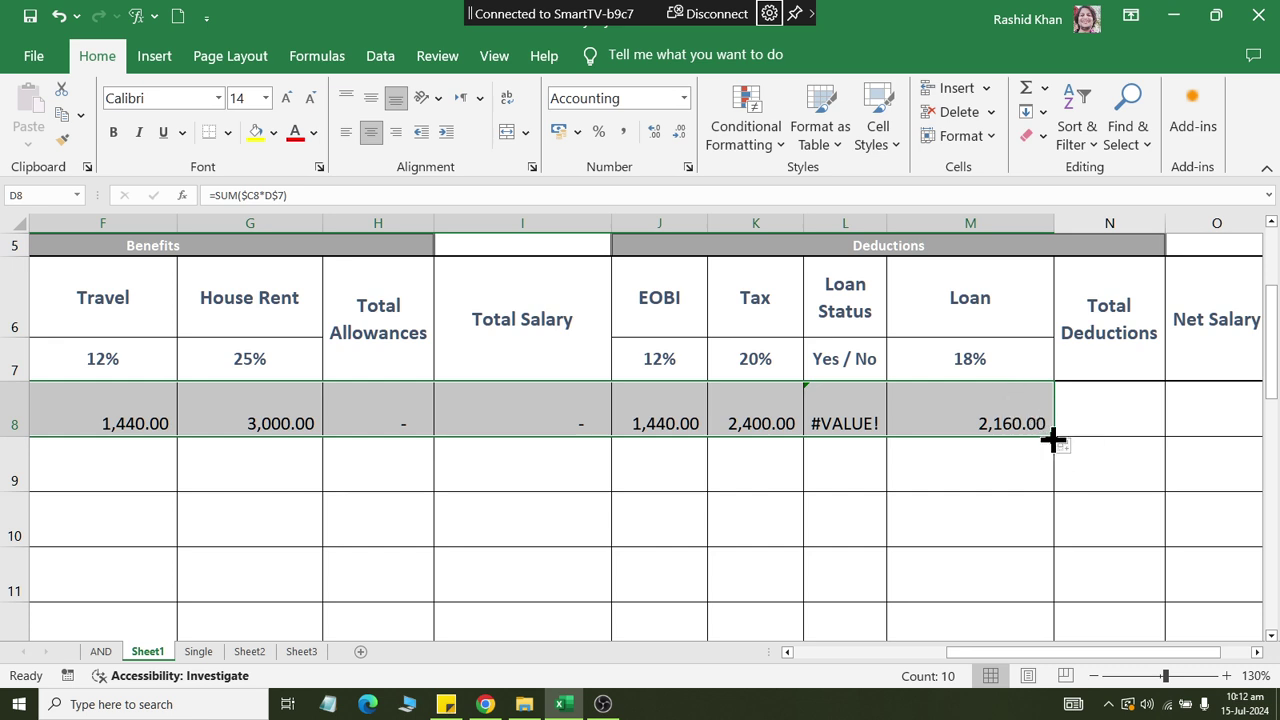
# Fill D8:M8 down through row 27 for all employees, giving 2,725.00 in D9
pyautogui.moveTo(1053, 440); pyautogui.dragTo(1072, 712)
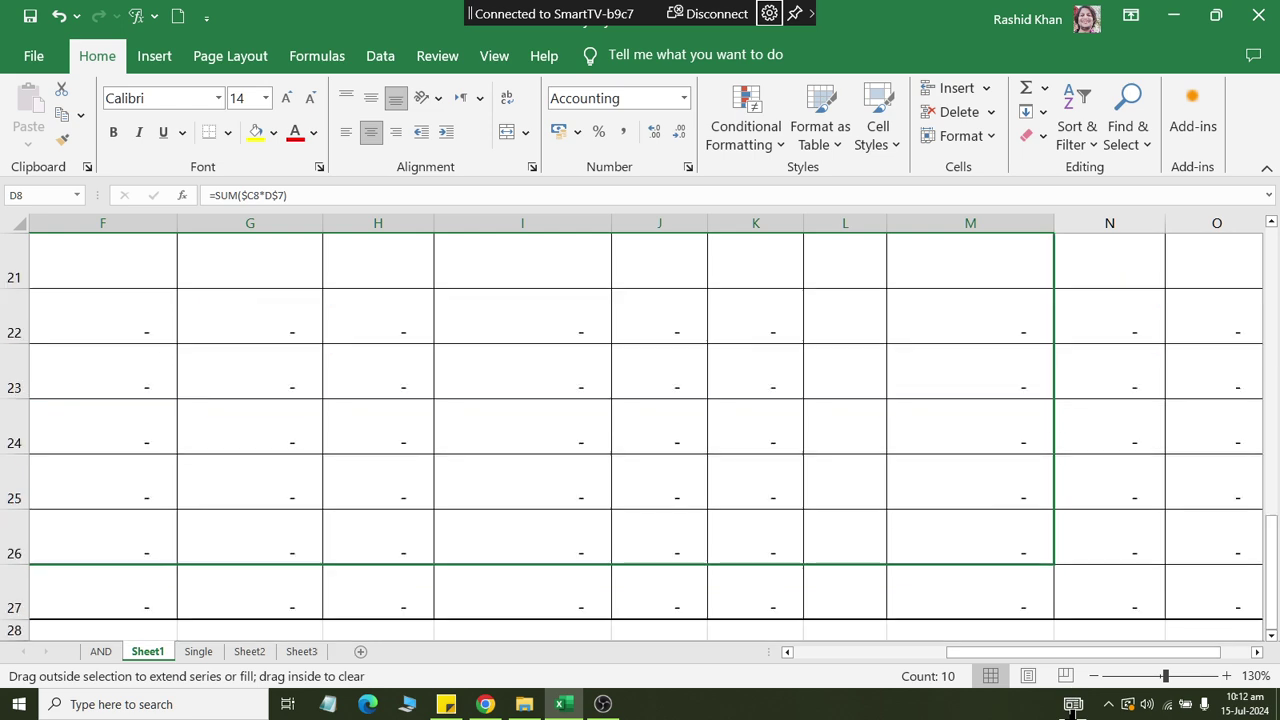
pyautogui.moveTo(1072, 712); pyautogui.dragTo(1044, 620)
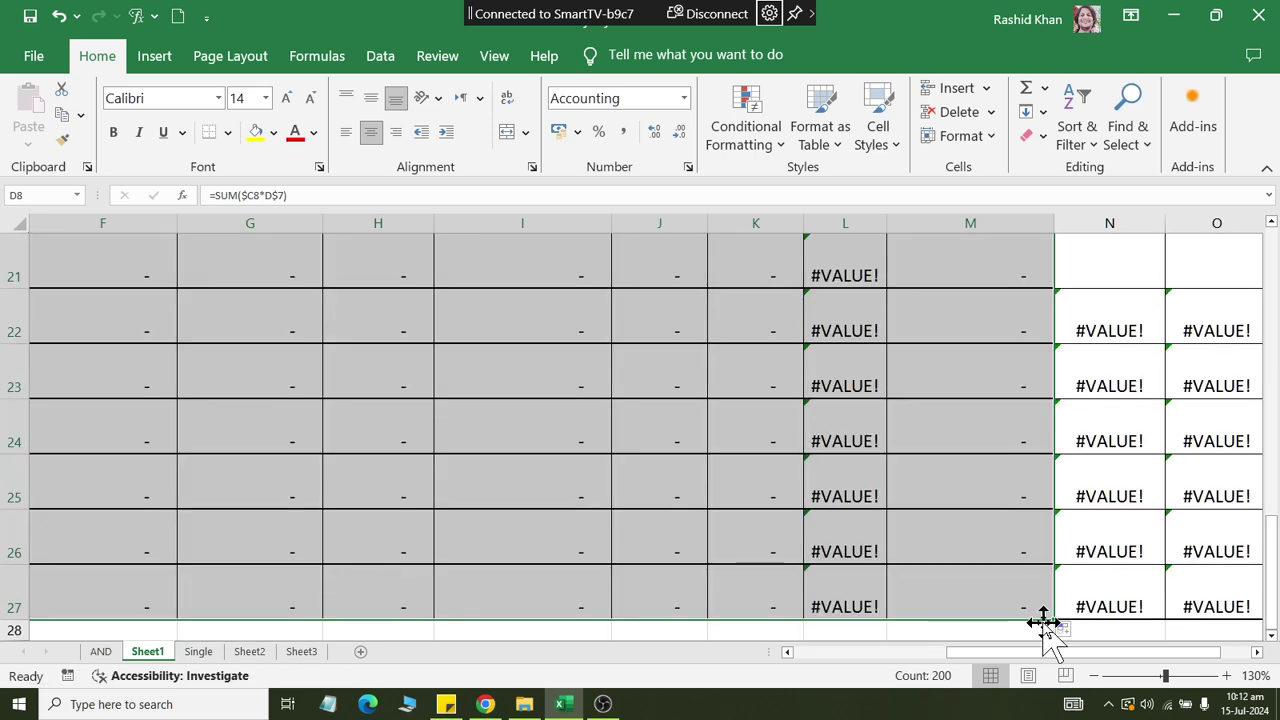
pyautogui.scroll(7, 611, 531)
pyautogui.moveTo(486, 565); pyautogui.dragTo(5, 598)
pyautogui.scroll(-1, 14, 560)
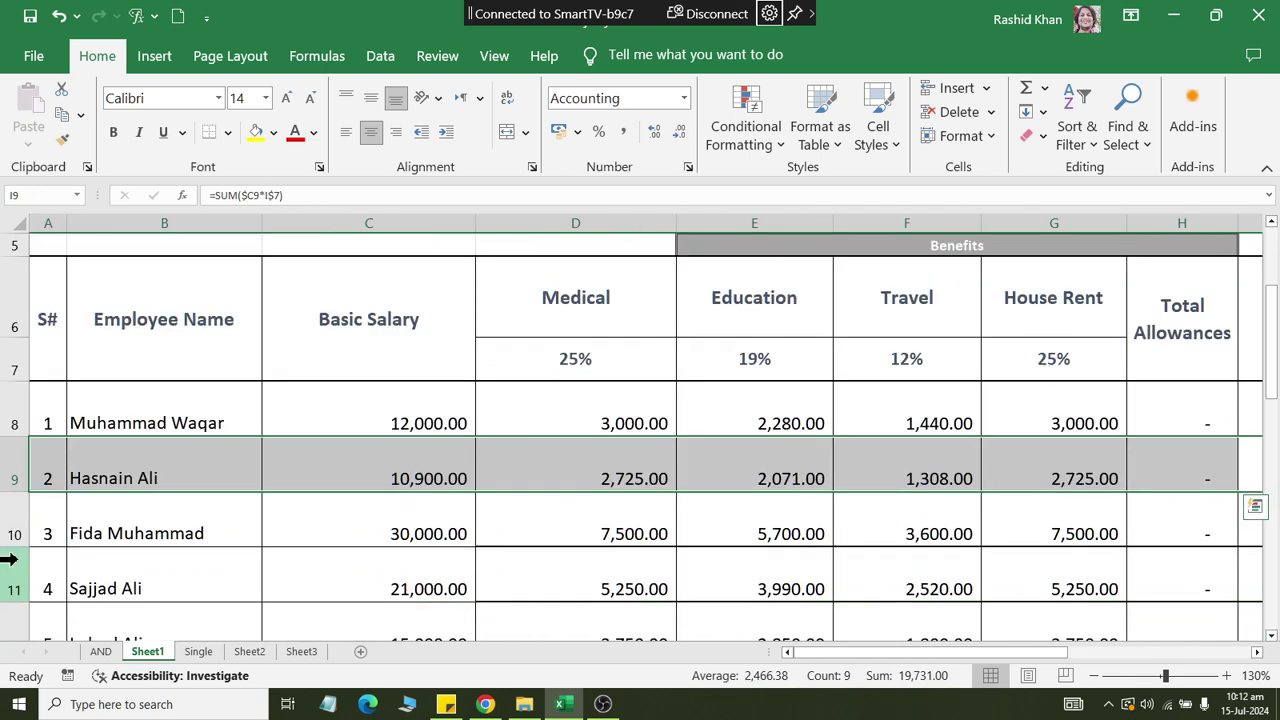
pyautogui.click(139, 568)
pyautogui.doubleClick(648, 405)
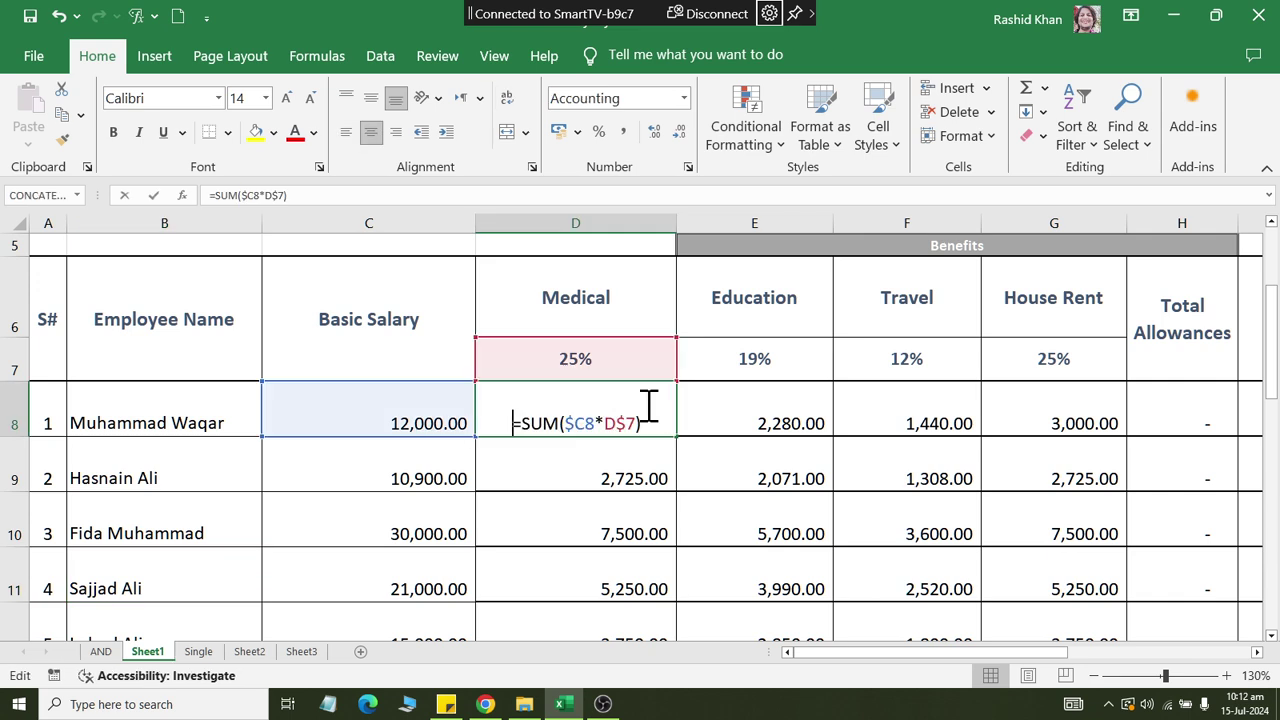
pyautogui.click(734, 409)
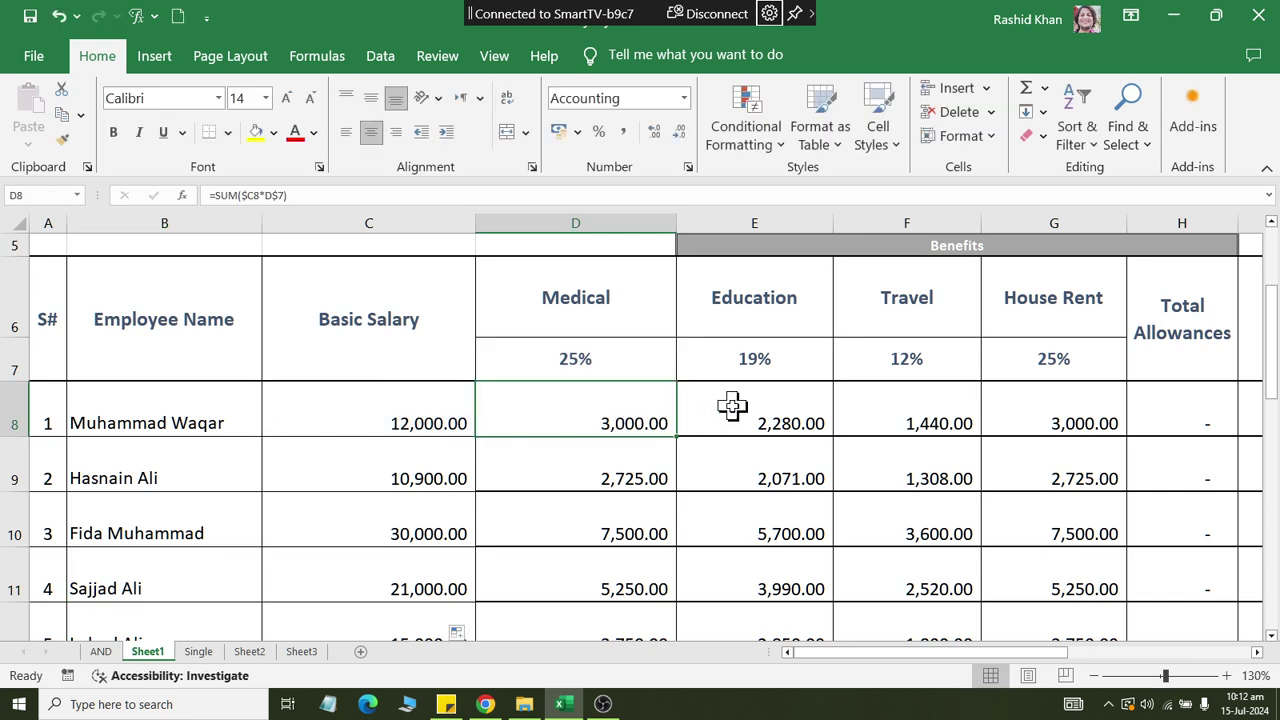
pyautogui.doubleClick(766, 414)
pyautogui.click(922, 410)
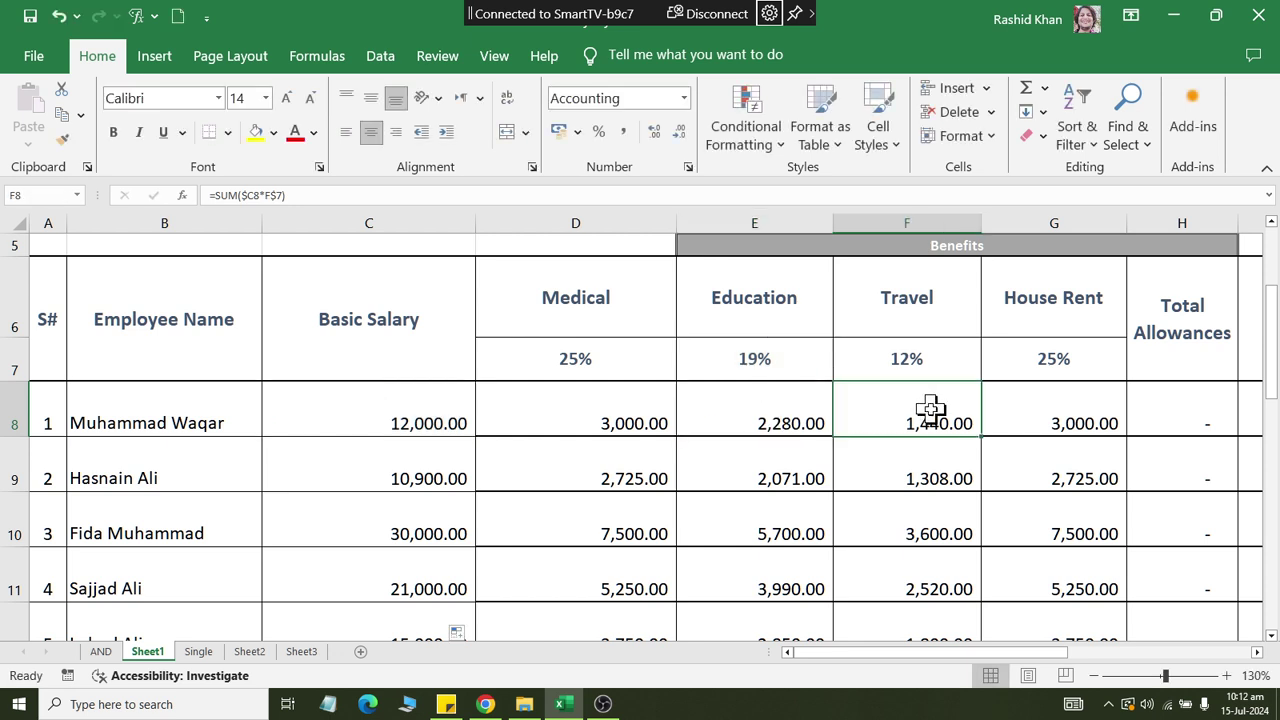
pyautogui.doubleClick(930, 410)
pyautogui.click(1057, 414)
pyautogui.doubleClick(1057, 414)
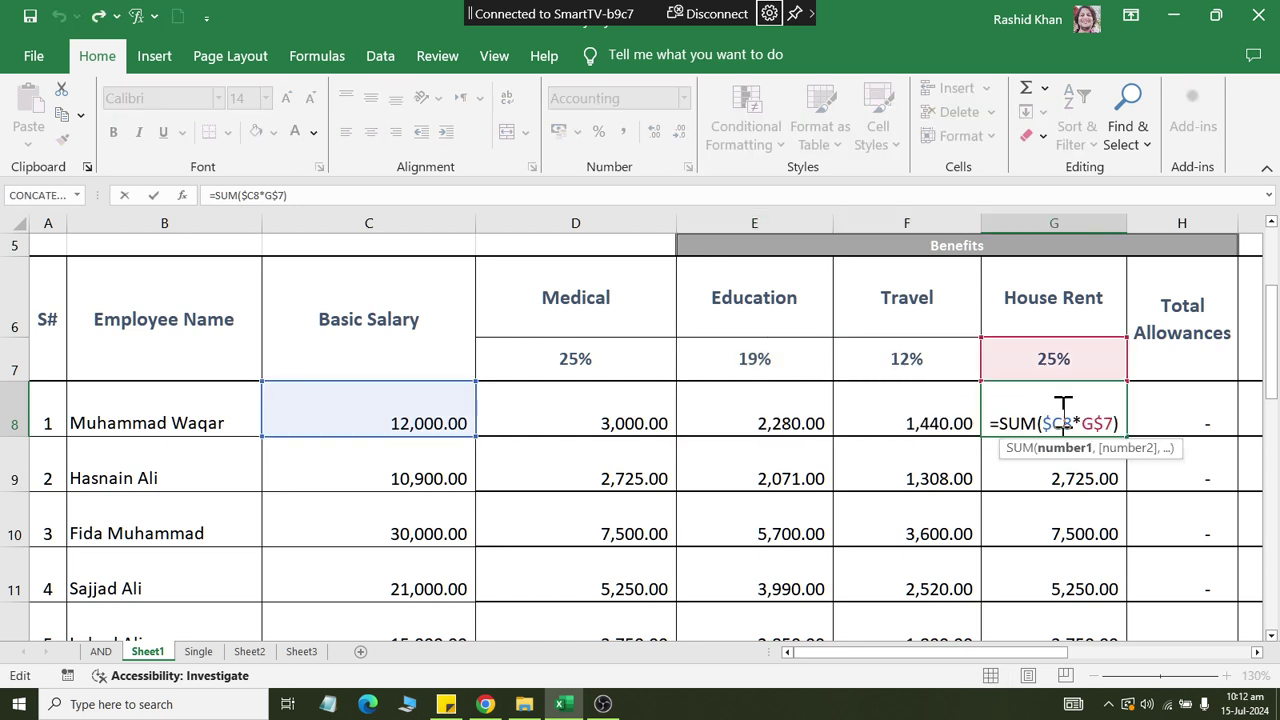
pyautogui.hotkey('ctrl', 'Return')
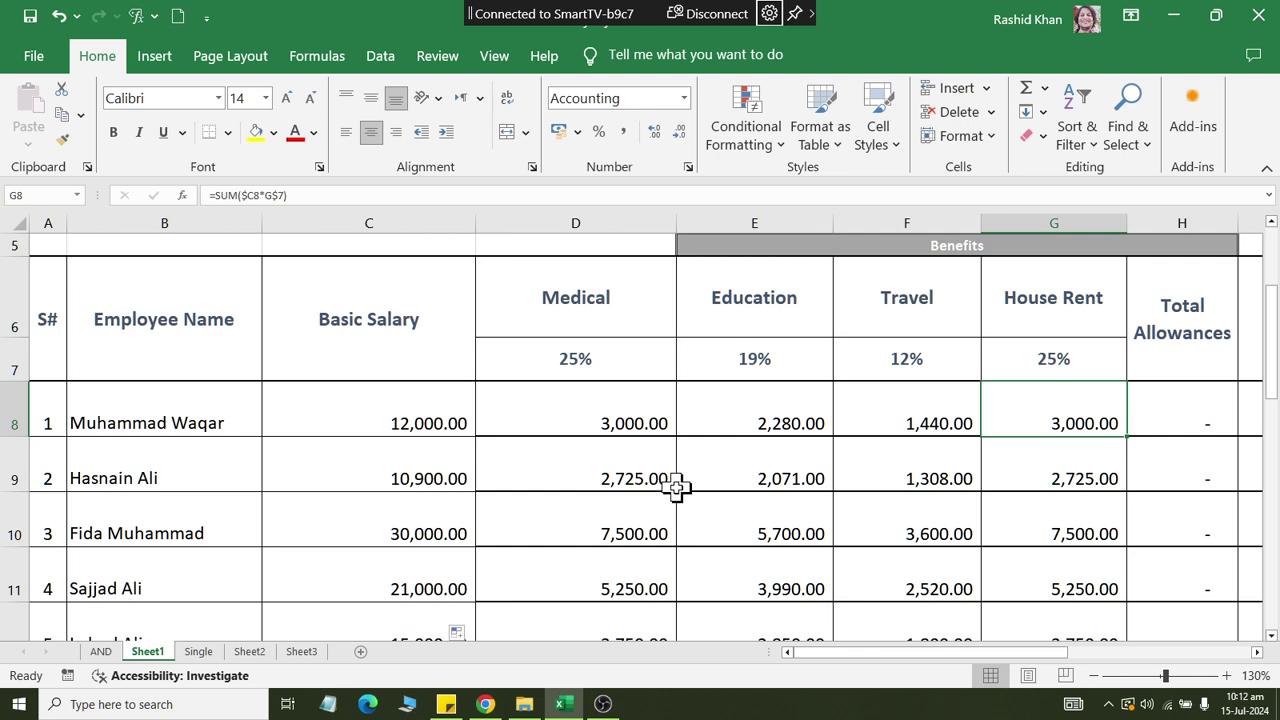
pyautogui.click(651, 466)
pyautogui.doubleClick(651, 472)
pyautogui.click(643, 523)
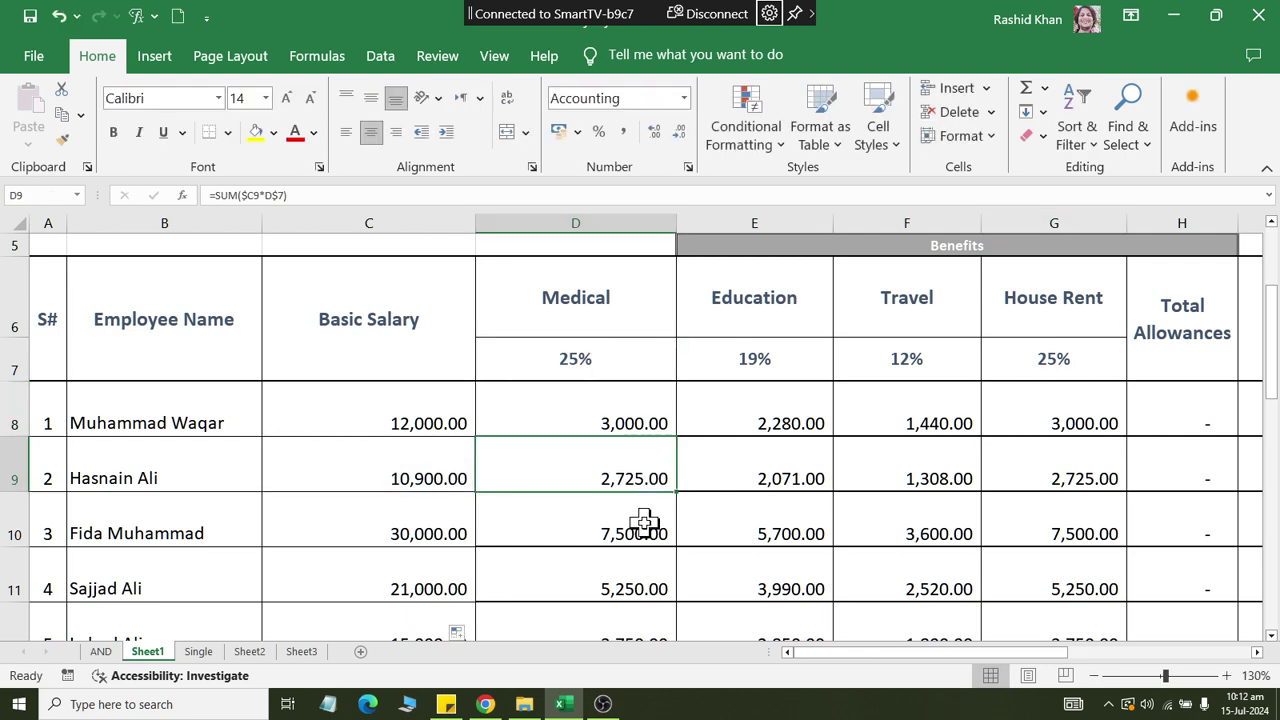
pyautogui.doubleClick(643, 523)
pyautogui.hotkey('ctrl', 'Return')
pyautogui.click(606, 566)
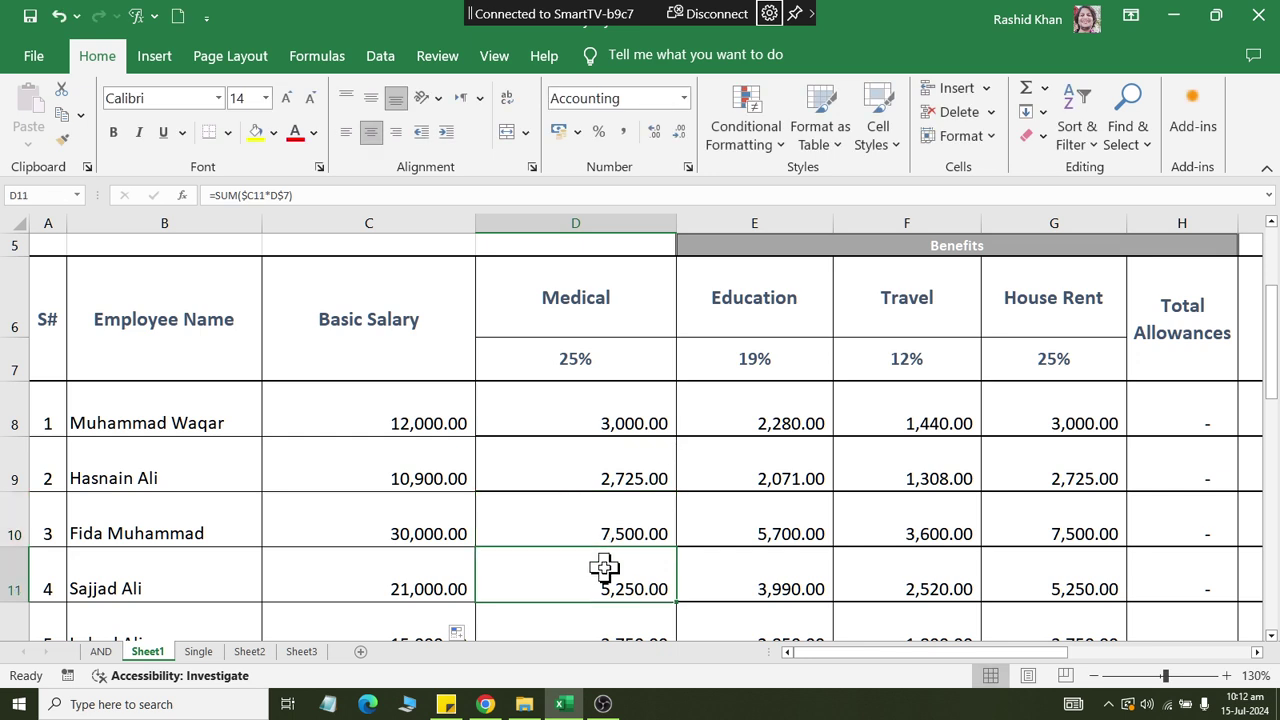
pyautogui.doubleClick(606, 566)
pyautogui.hotkey('ctrl', 'Return')
pyautogui.click(806, 456)
pyautogui.doubleClick(806, 456)
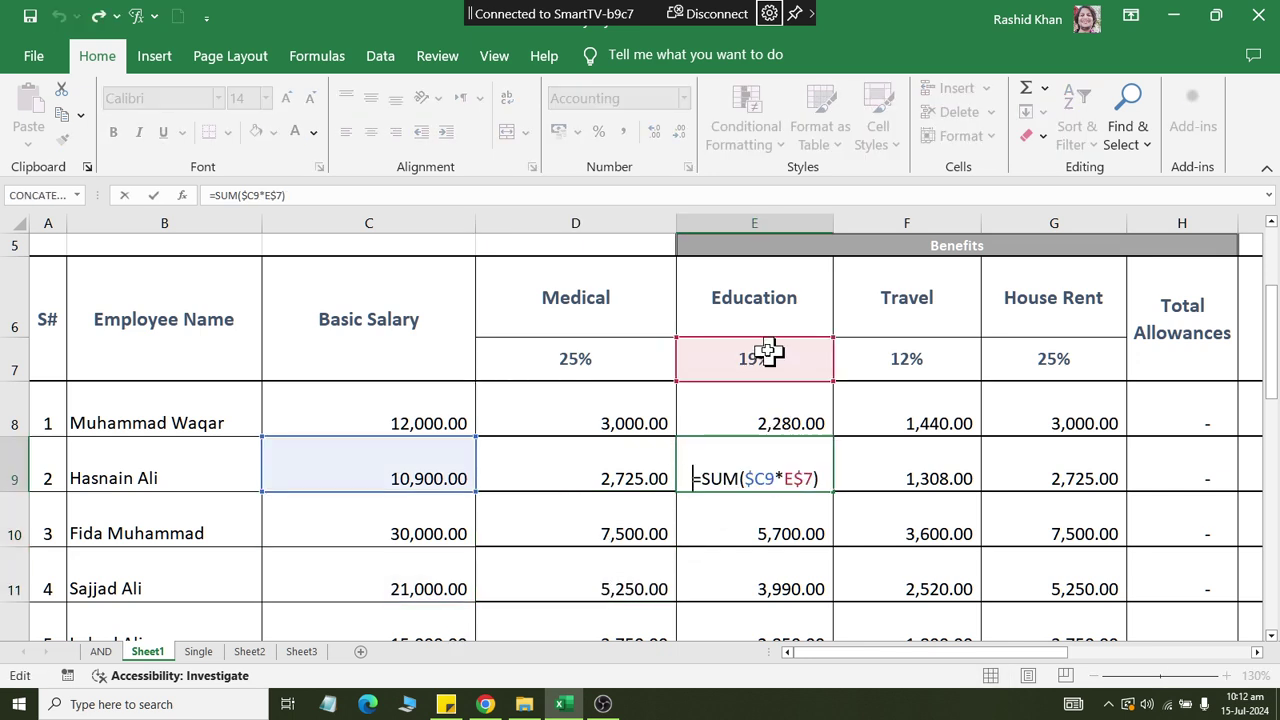
pyautogui.hotkey('ctrl', 'Return')
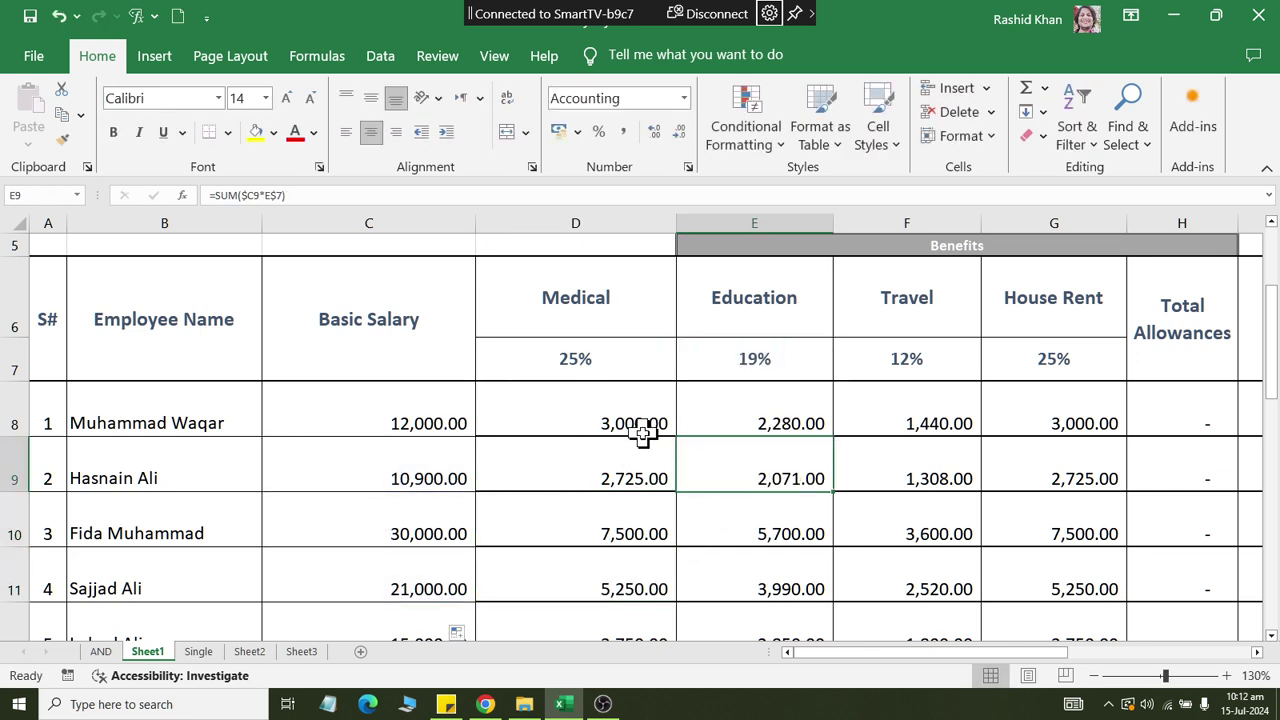
pyautogui.scroll(-3, 652, 432)
pyautogui.scroll(3, 656, 430)
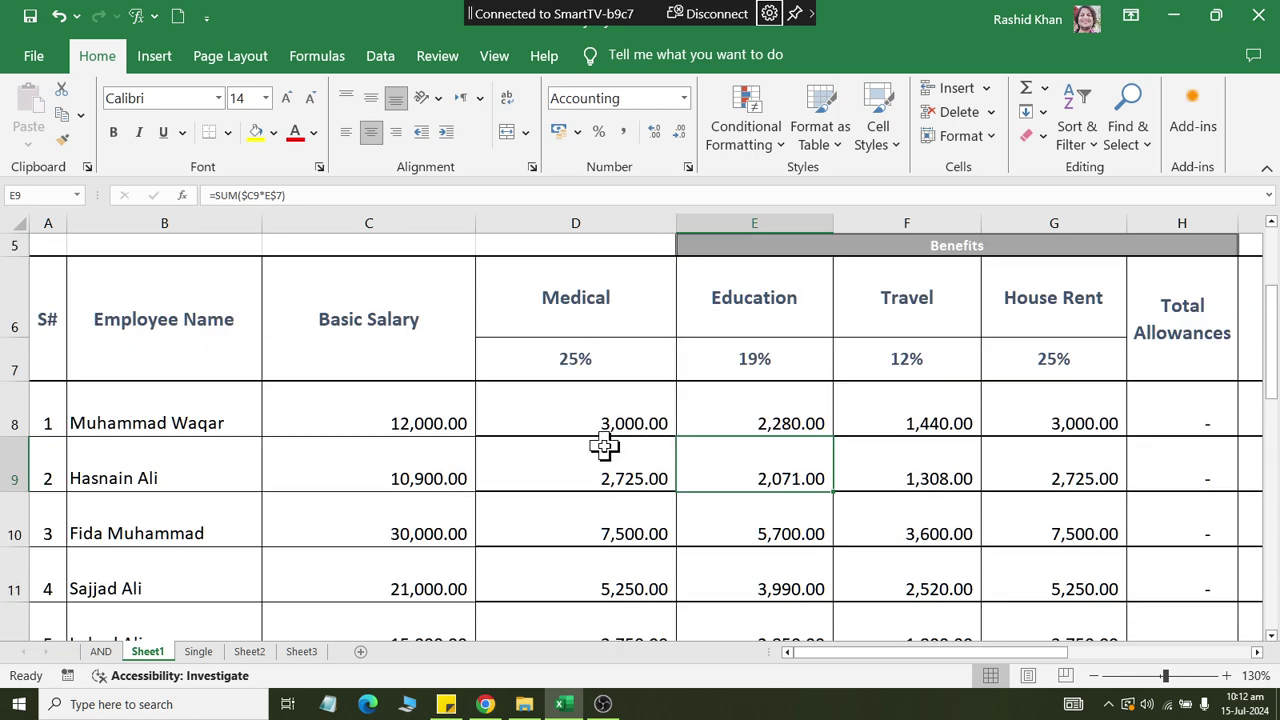
pyautogui.scroll(-3, 603, 449)
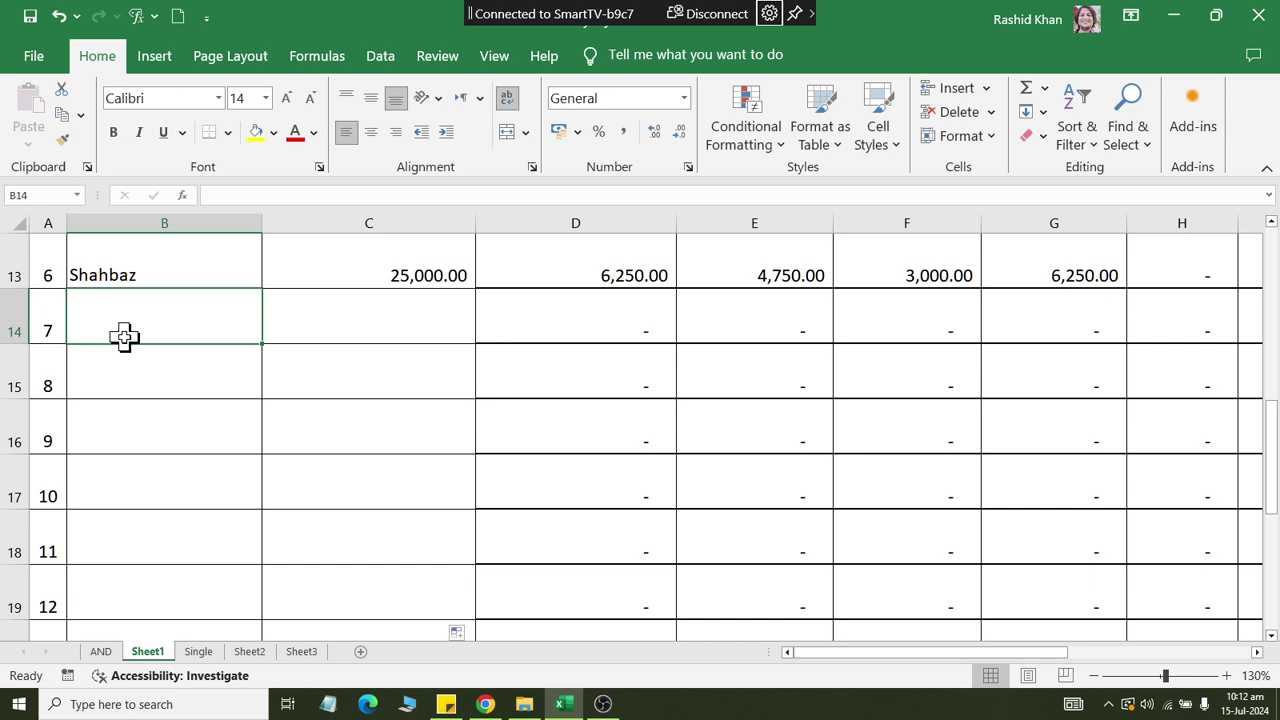
# Enter the new employee's name in B14 and a 75,000.00 basic salary in C14
pyautogui.write('Nisha')
pyautogui.press('Tab')
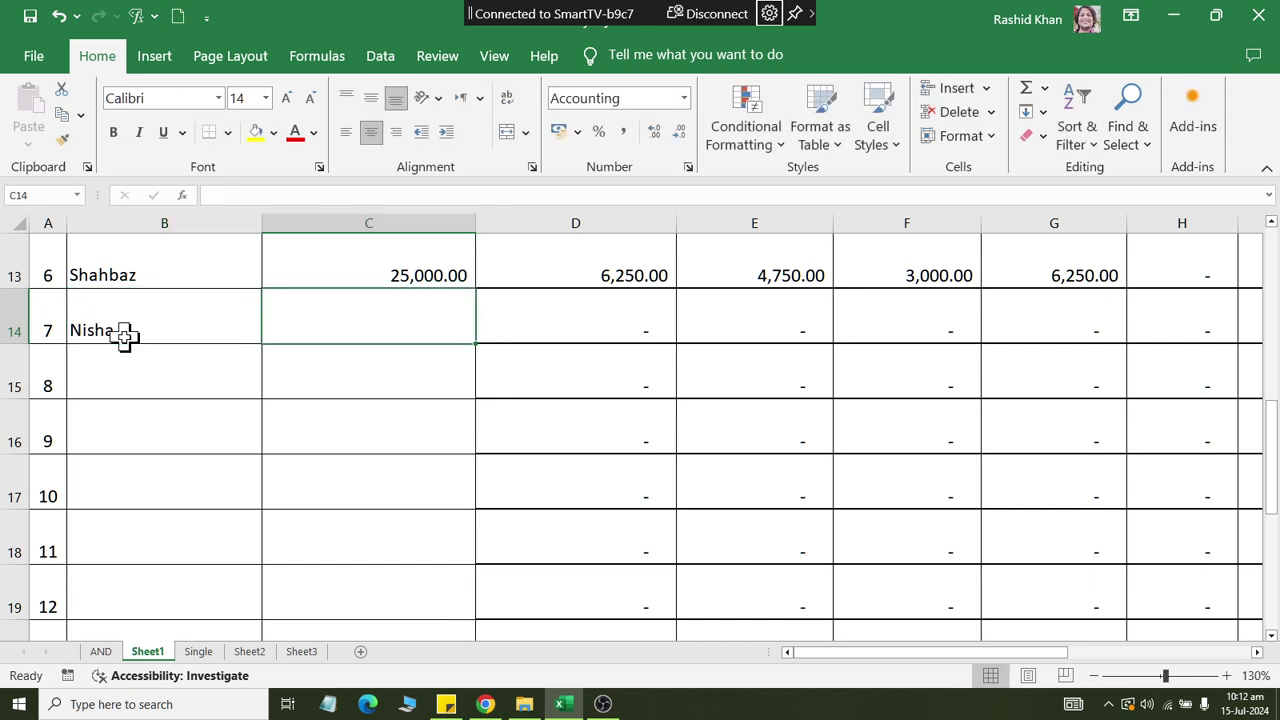
pyautogui.write('6')
pyautogui.press('BackSpace')
pyautogui.write('75000')
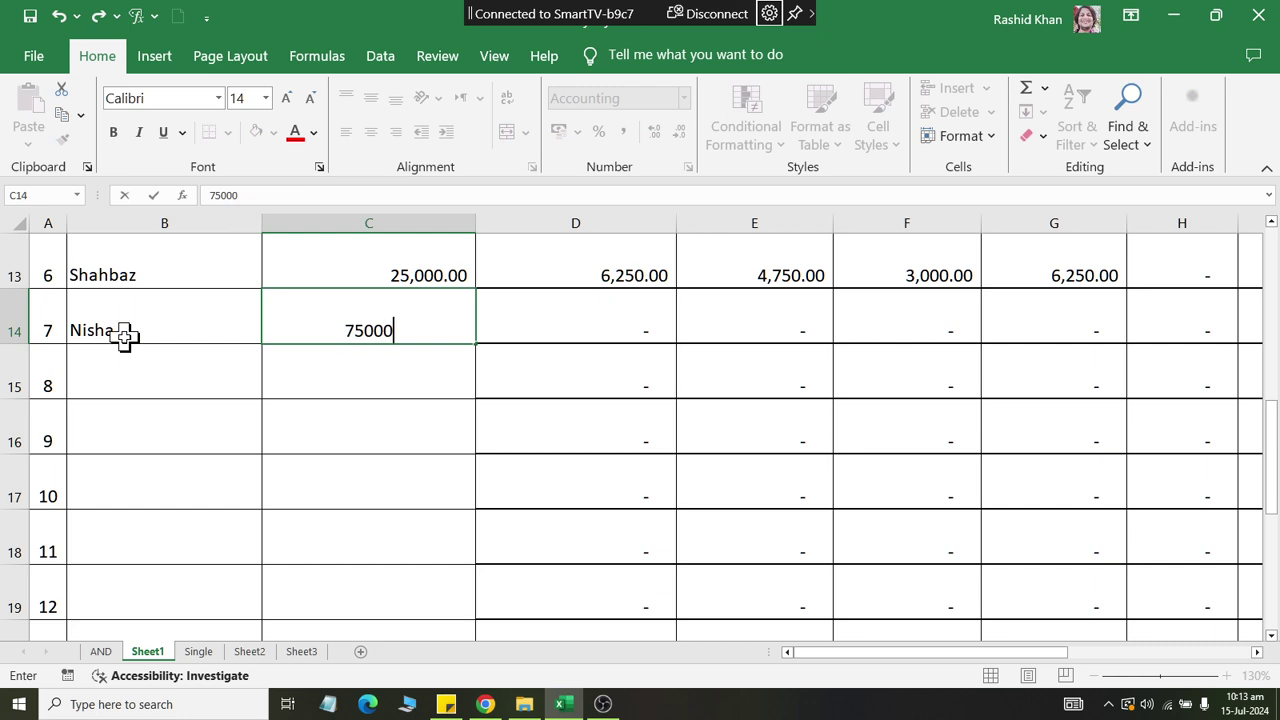
pyautogui.press('Return')
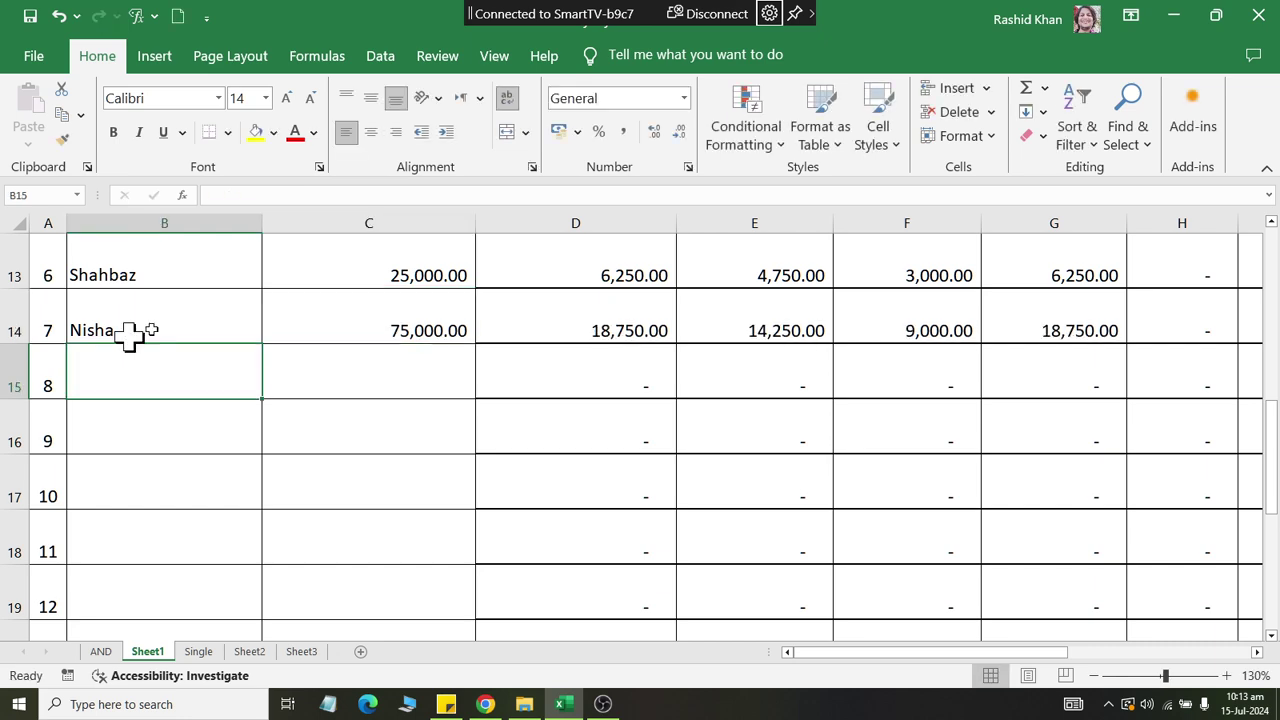
# Select the first employee's benefit amounts: 3,000.00, 2,280.00, 1,440.00 and 3,000.00
pyautogui.scroll(2, 551, 257)
pyautogui.scroll(2, 519, 236)
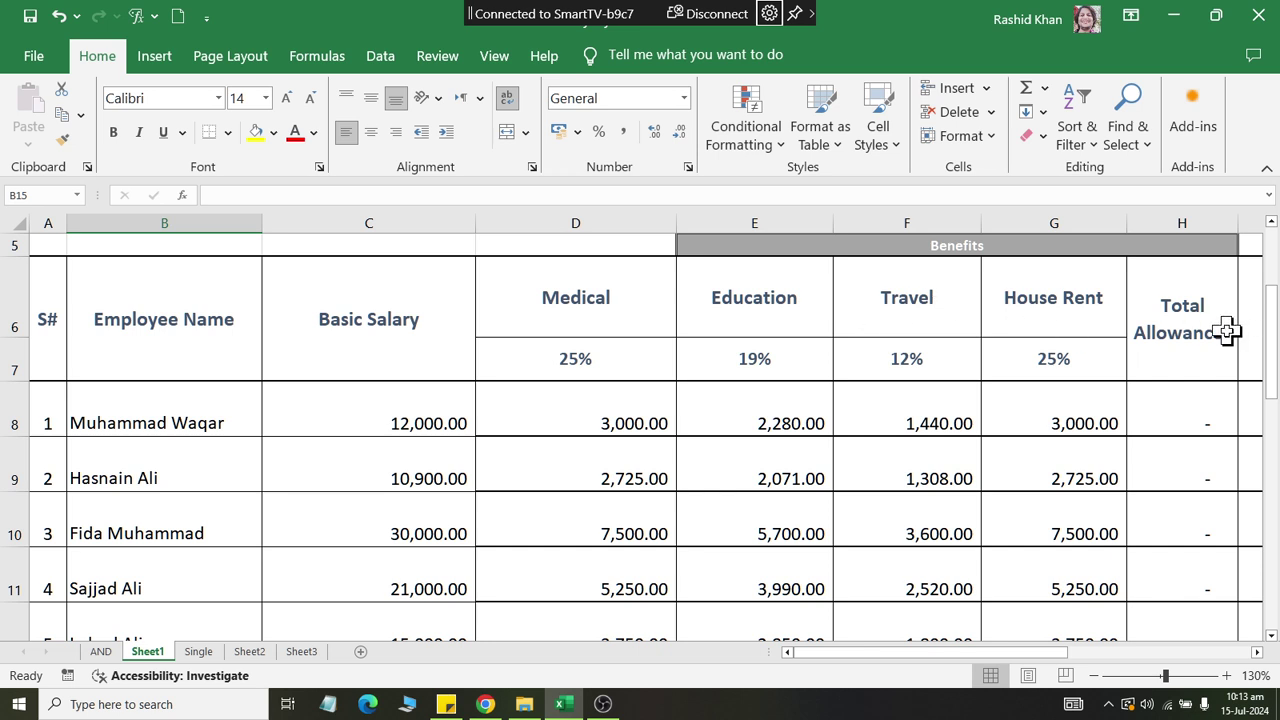
pyautogui.keyDown('ctrl'); pyautogui.scroll(-1, 1220, 335); pyautogui.keyUp('ctrl')
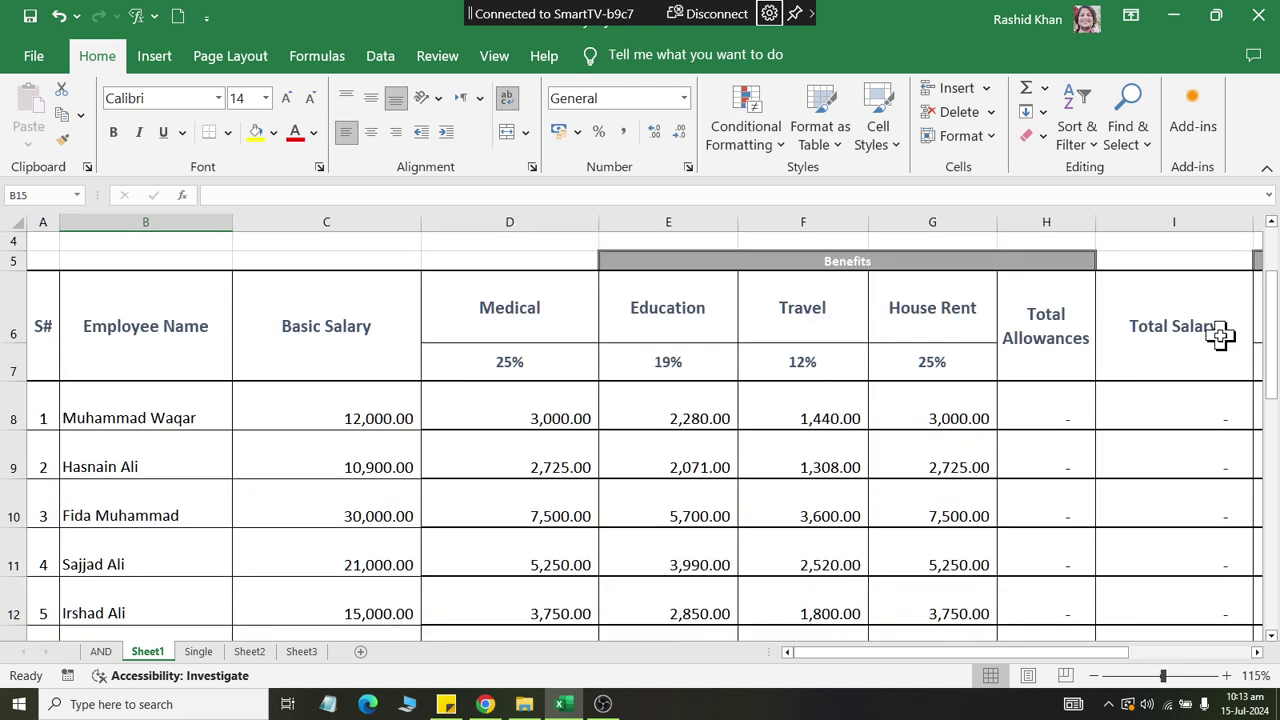
pyautogui.keyDown('ctrl'); pyautogui.scroll(-1, 1220, 335); pyautogui.keyUp('ctrl')
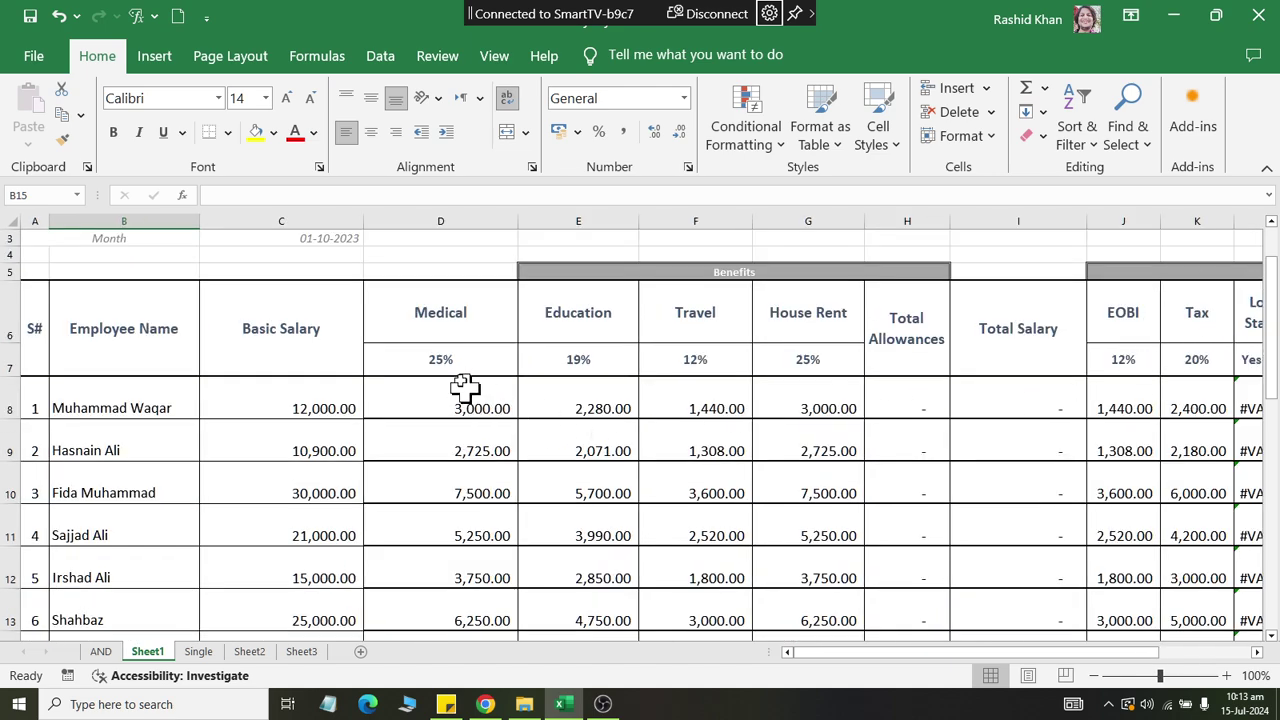
pyautogui.moveTo(440, 316); pyautogui.dragTo(800, 320)
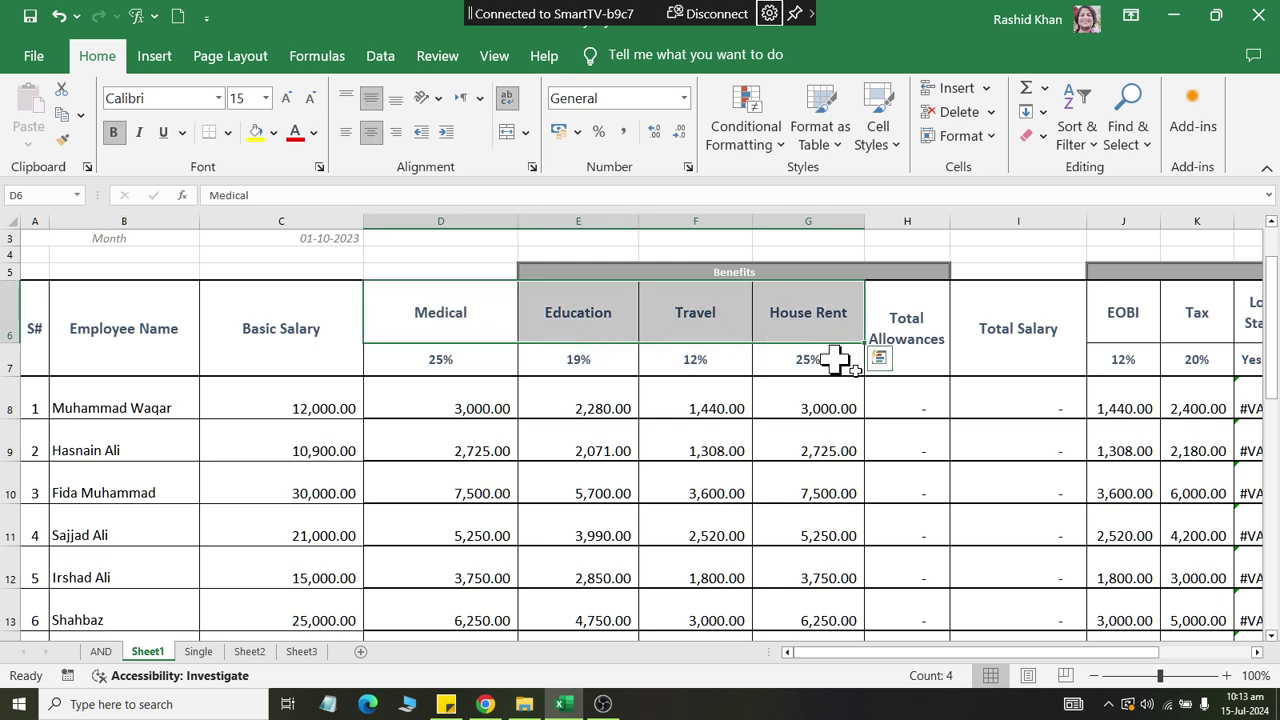
pyautogui.click(893, 402)
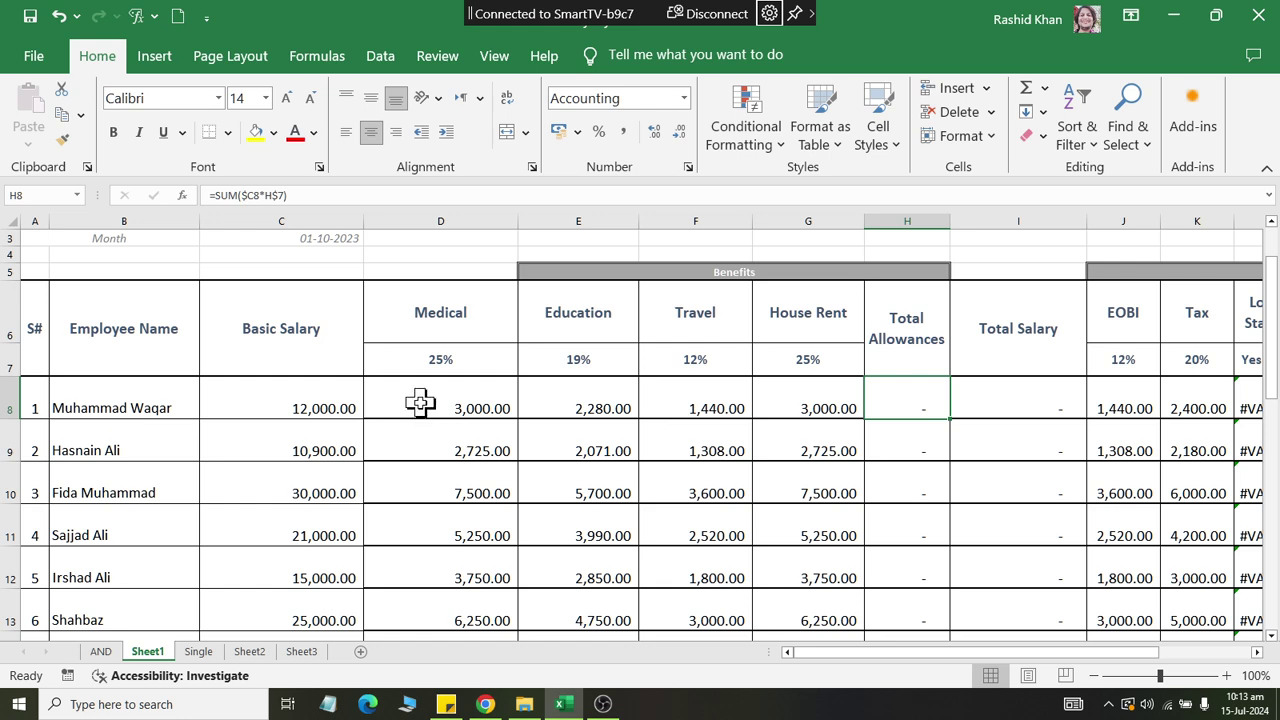
pyautogui.moveTo(420, 402); pyautogui.dragTo(895, 404)
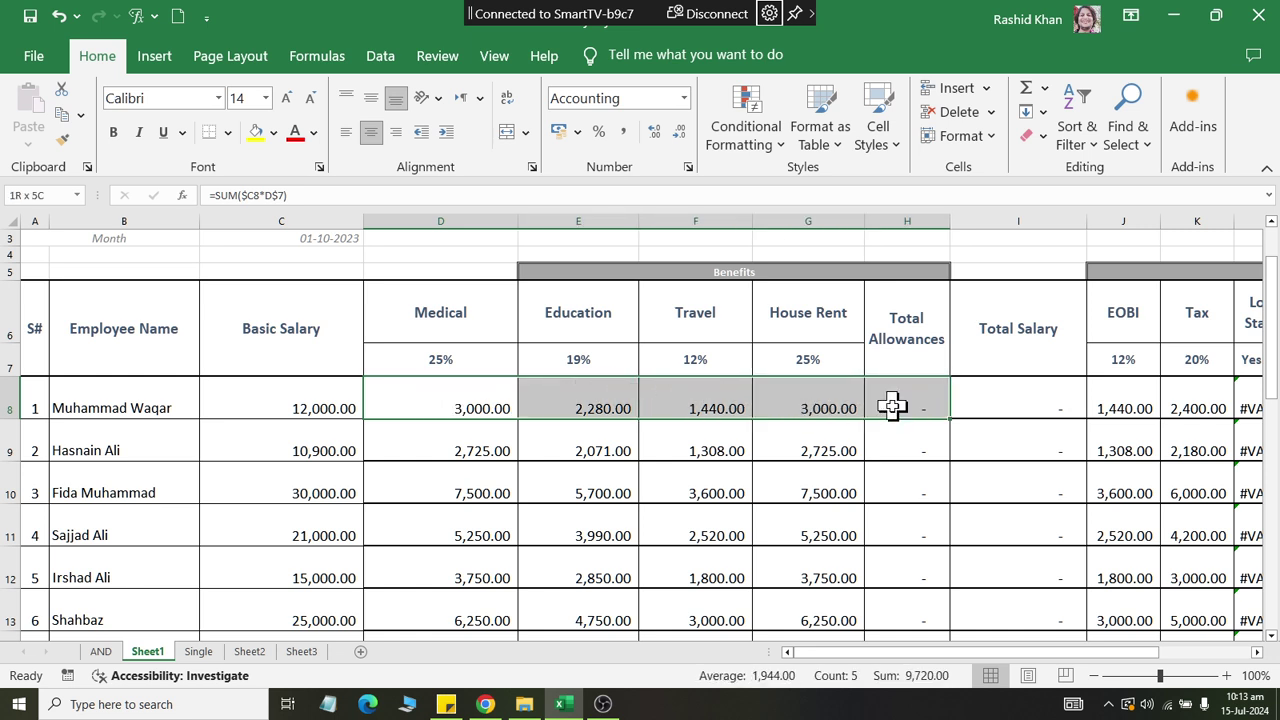
# AutoSum each employee's benefits into Total Allowances, filled down for all rows
pyautogui.click(1030, 92)
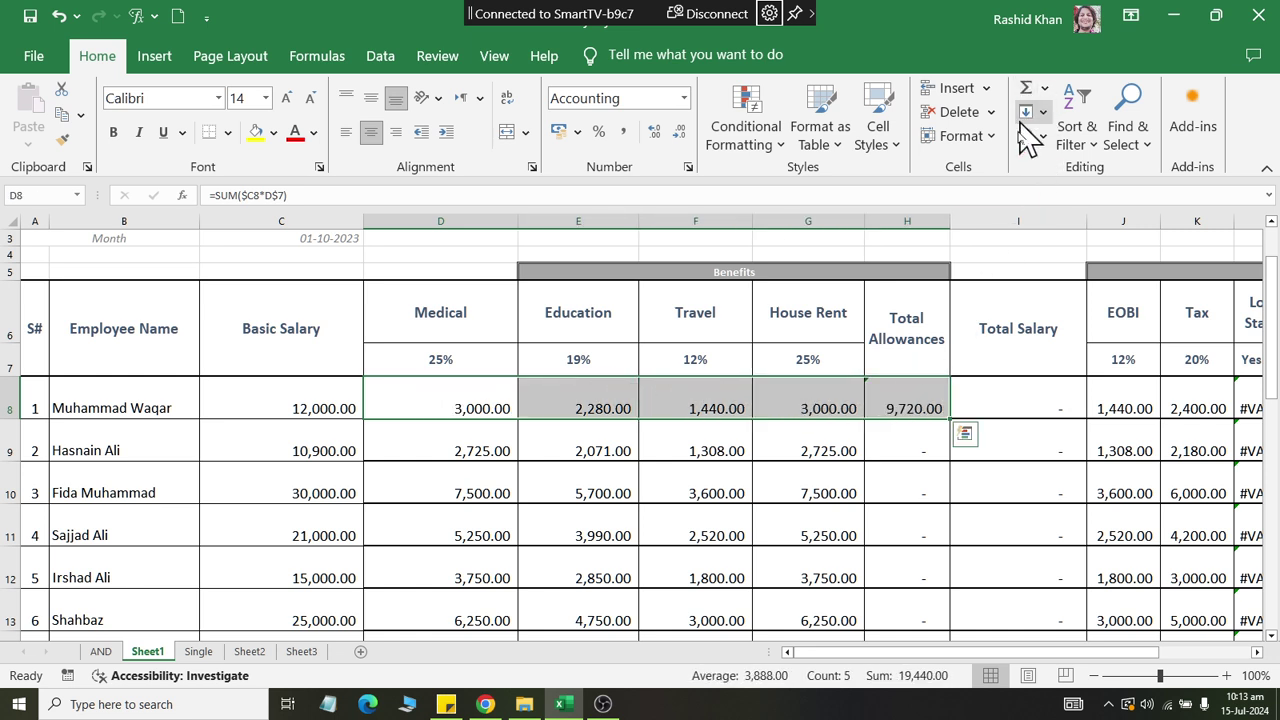
pyautogui.click(912, 396)
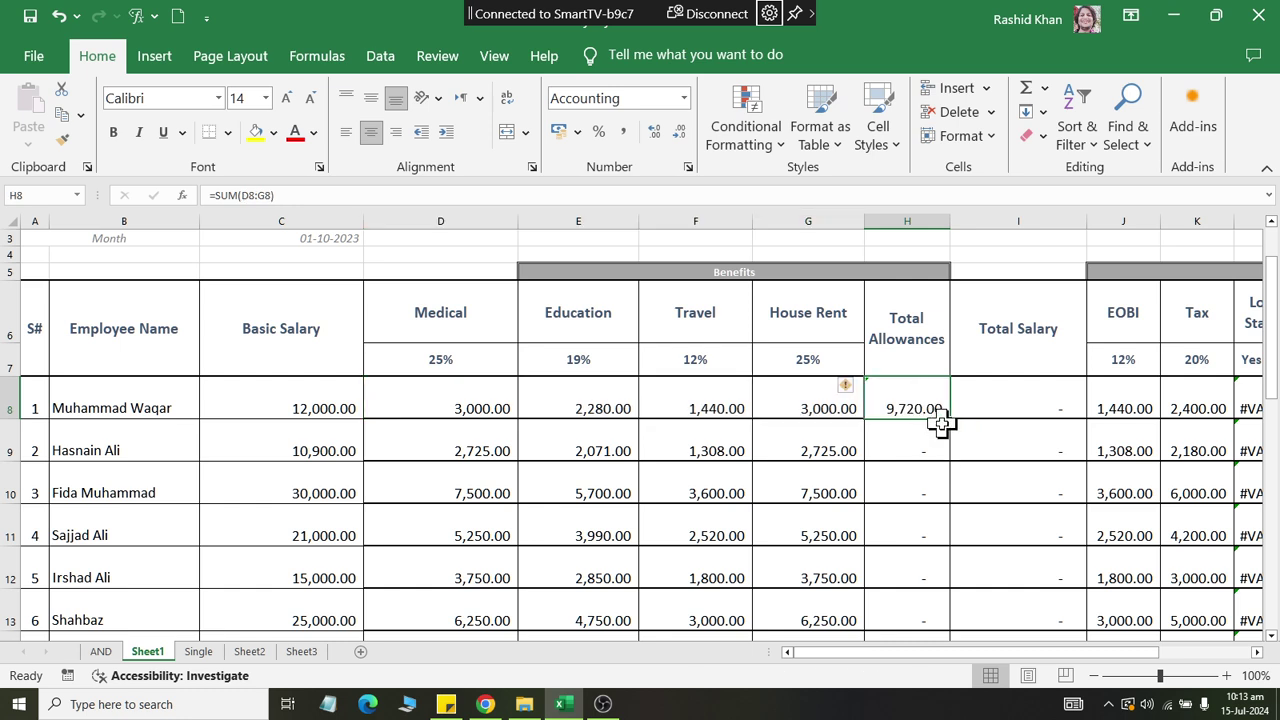
pyautogui.doubleClick(952, 422)
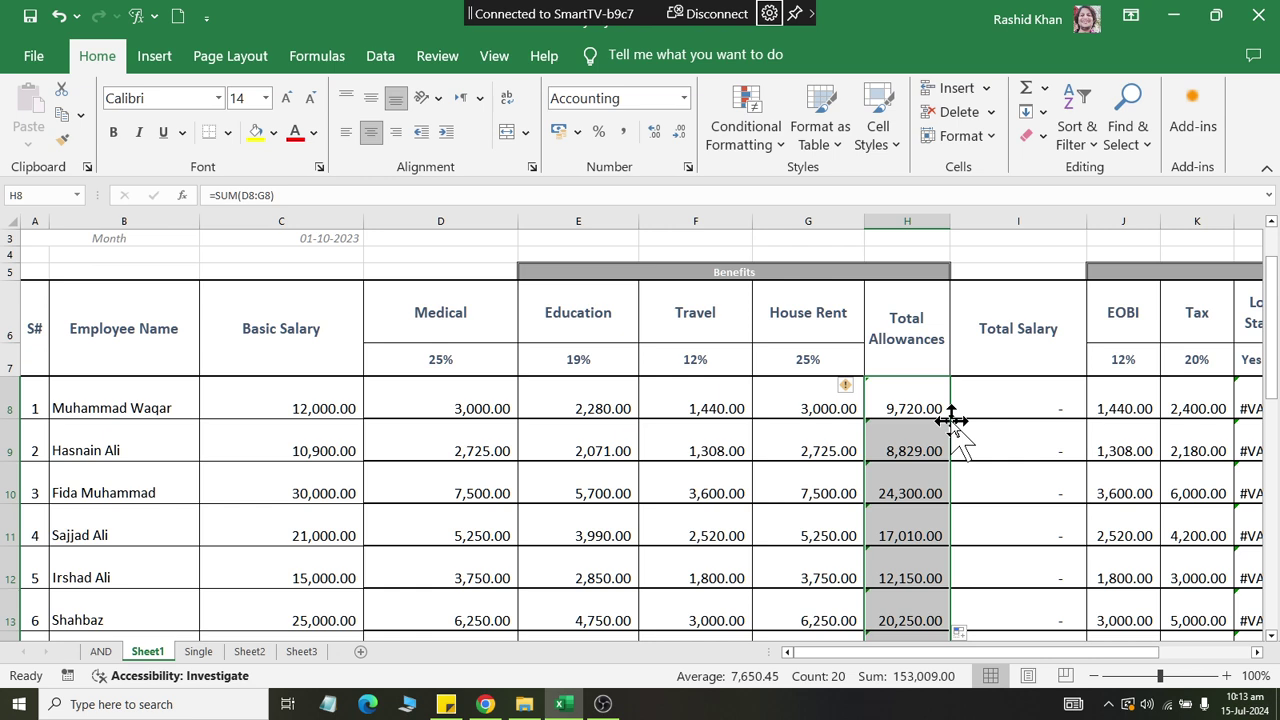
# Fill Total Salary with =SUM(C8+H8) down the column, giving 21,720.00 first
pyautogui.click(1015, 401)
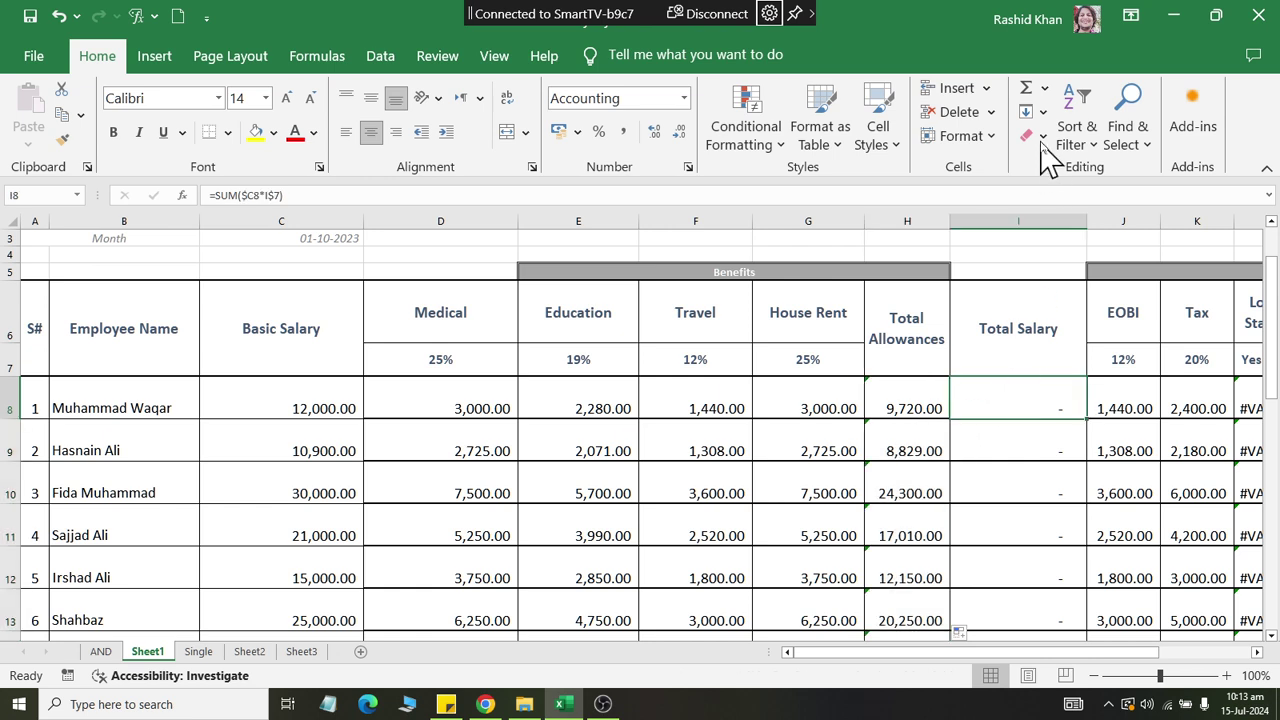
pyautogui.click(1026, 88)
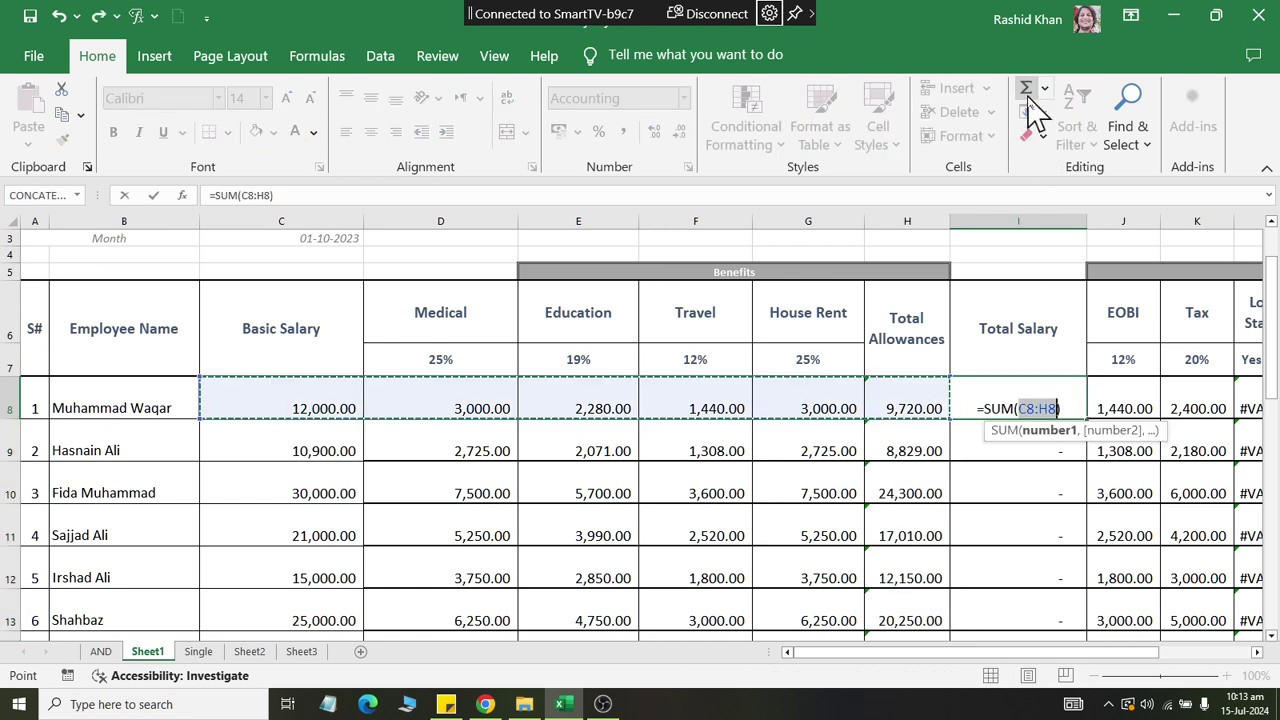
pyautogui.click(330, 405)
pyautogui.write('+')
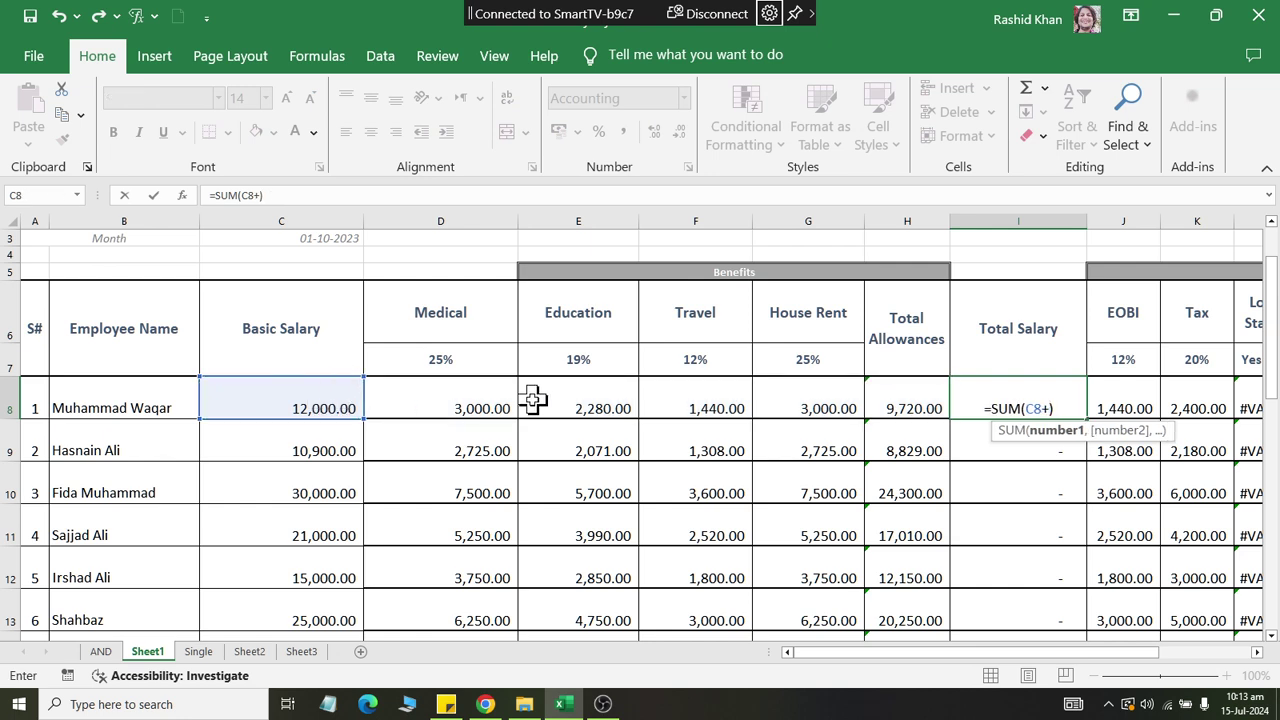
pyautogui.click(927, 405)
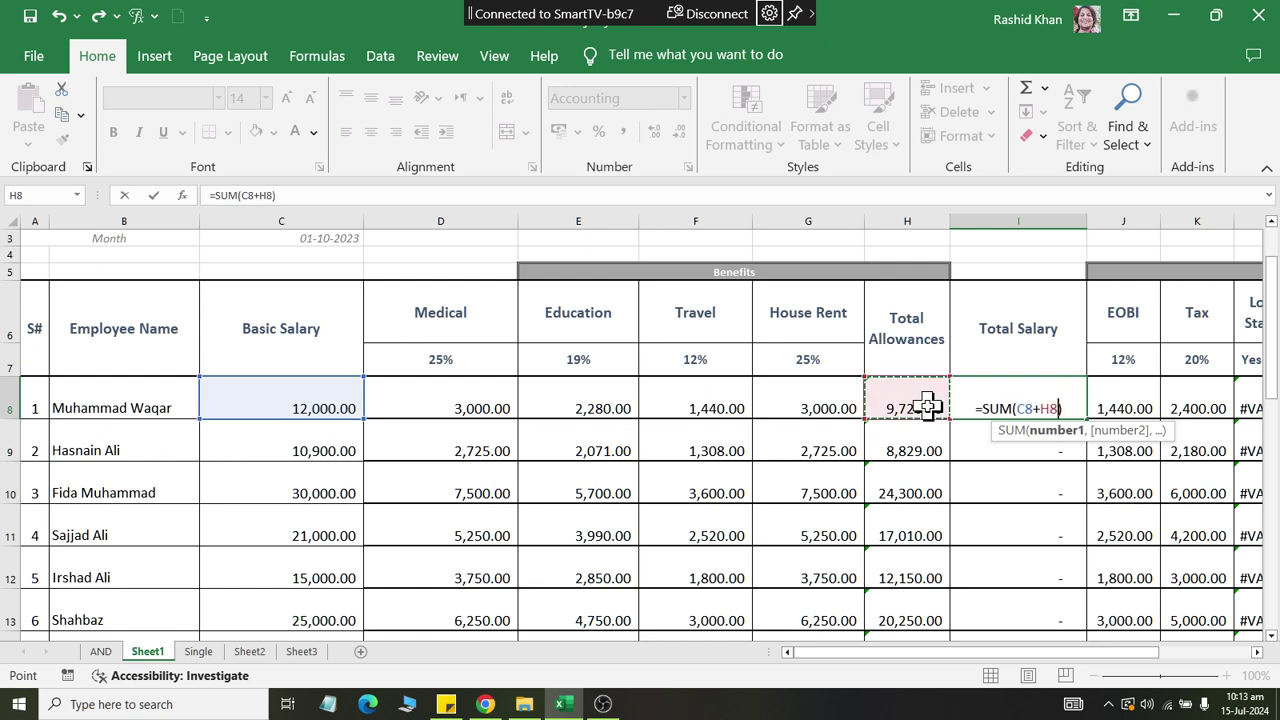
pyautogui.press('Return')
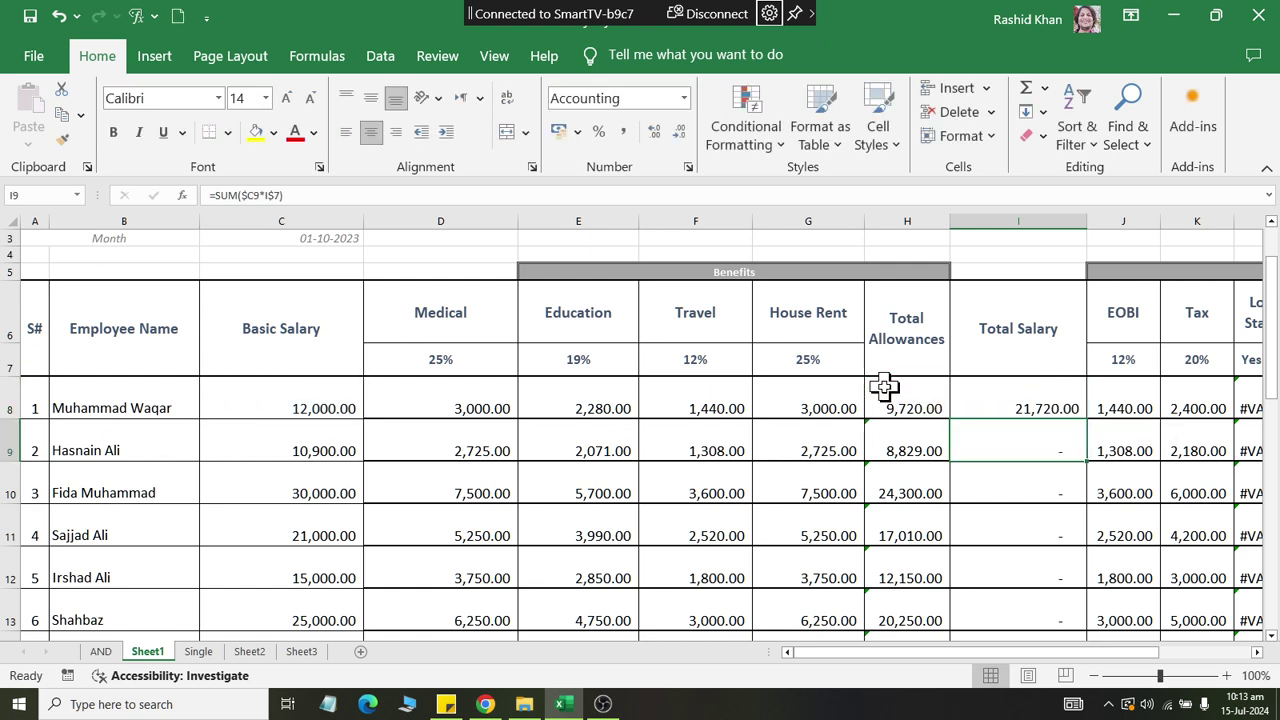
pyautogui.click(1045, 395)
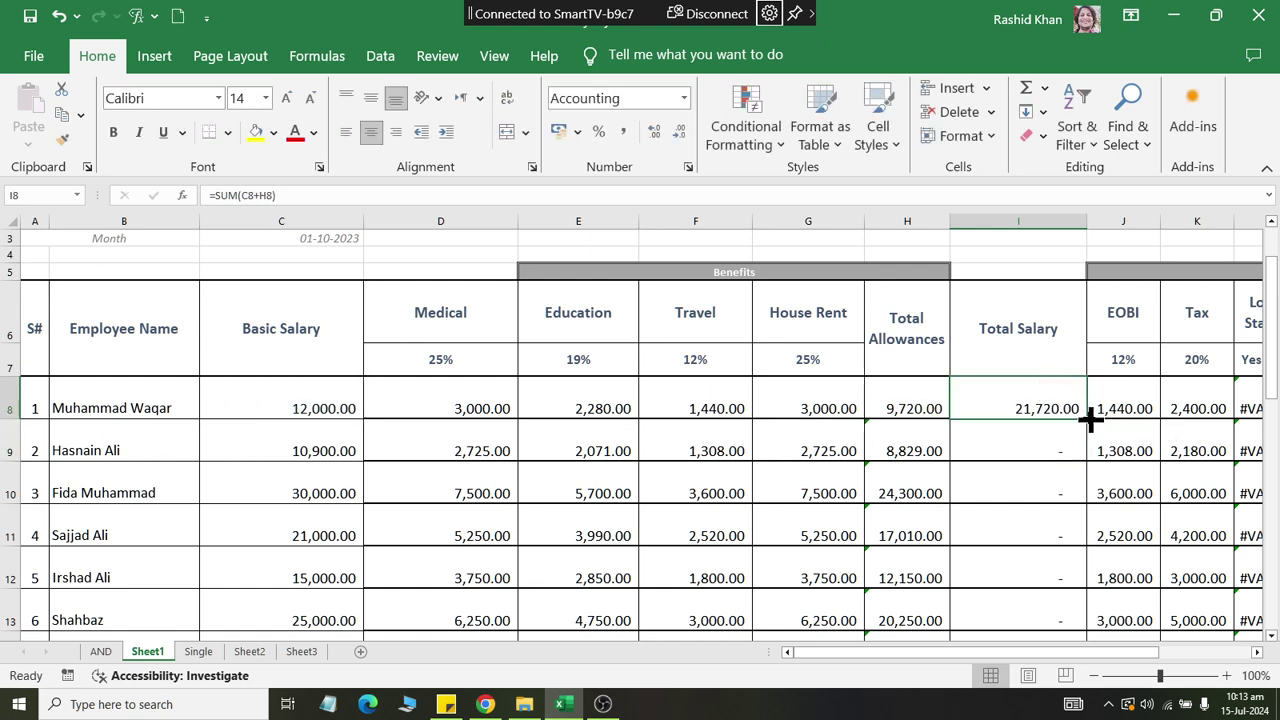
pyautogui.moveTo(1089, 420); pyautogui.dragTo(1097, 668)
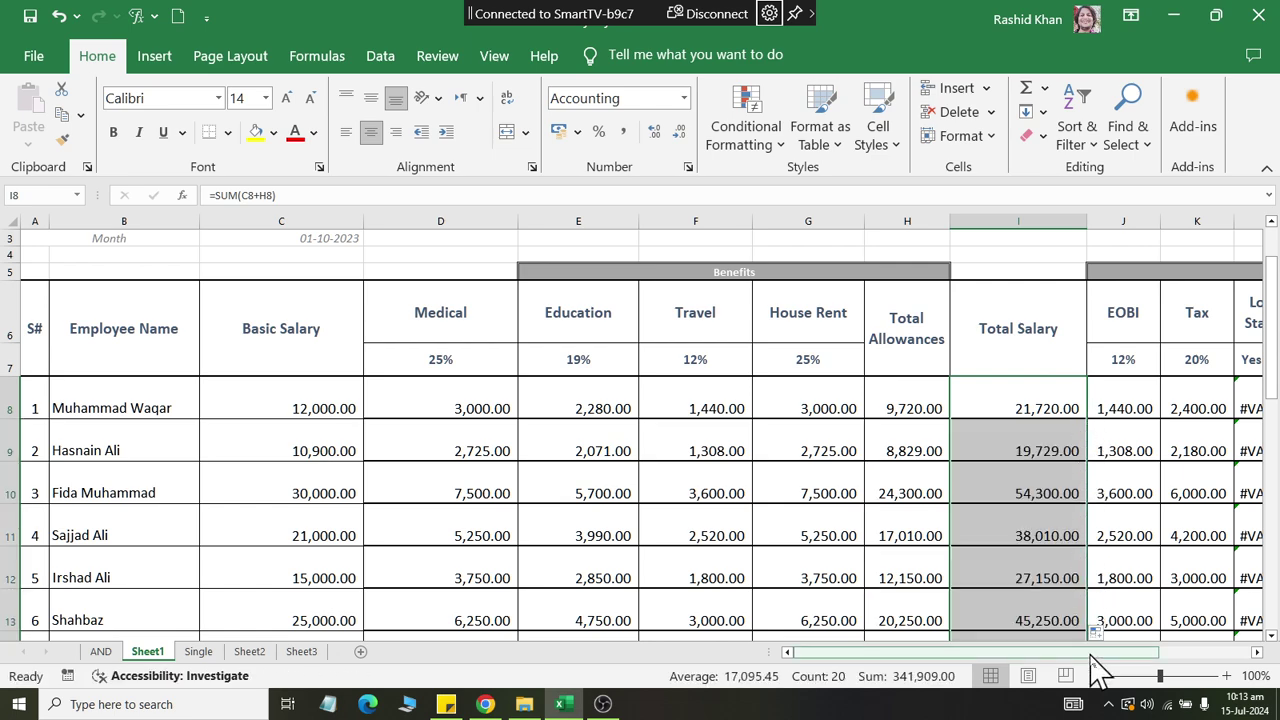
pyautogui.hscroll(3, 1123, 672)
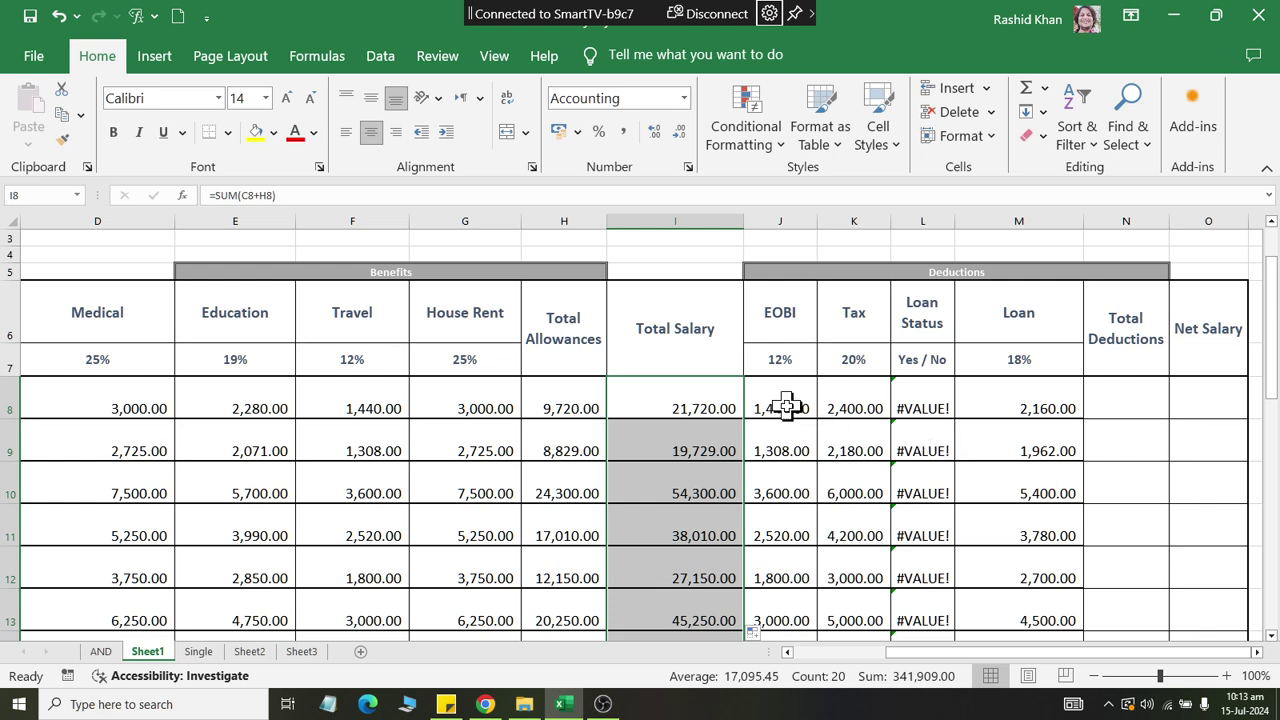
# AutoSum row 8's deductions and clear the #VALUE! Loan Status entries in L8:L21
pyautogui.moveTo(797, 404); pyautogui.dragTo(1148, 401)
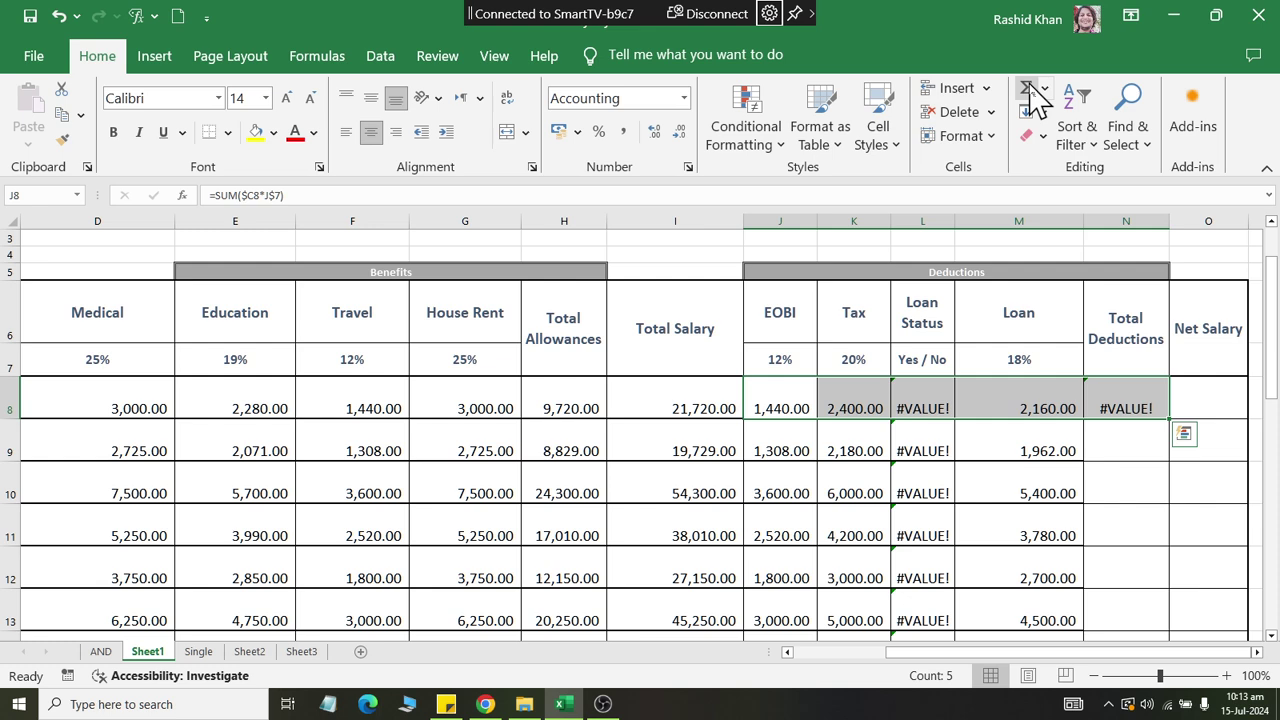
pyautogui.moveTo(918, 400)
pyautogui.mouseDown()
pyautogui.moveTo(950, 712)
pyautogui.moveTo(922, 718)
pyautogui.mouseUp()
pyautogui.scroll(5, 969, 503)
pyautogui.scroll(2, 1080, 466)
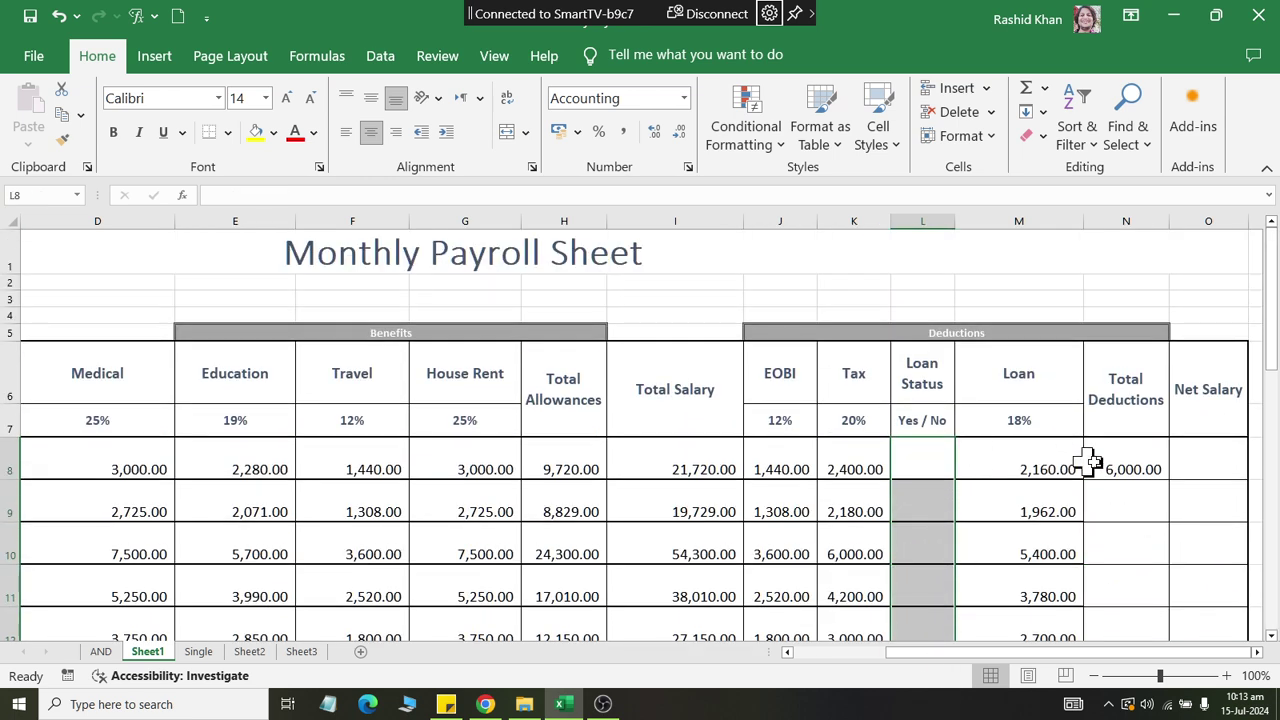
# Fill Total Deductions =SUM(J8:M8) down for every employee, starting at 6,000.00
pyautogui.click(1086, 463)
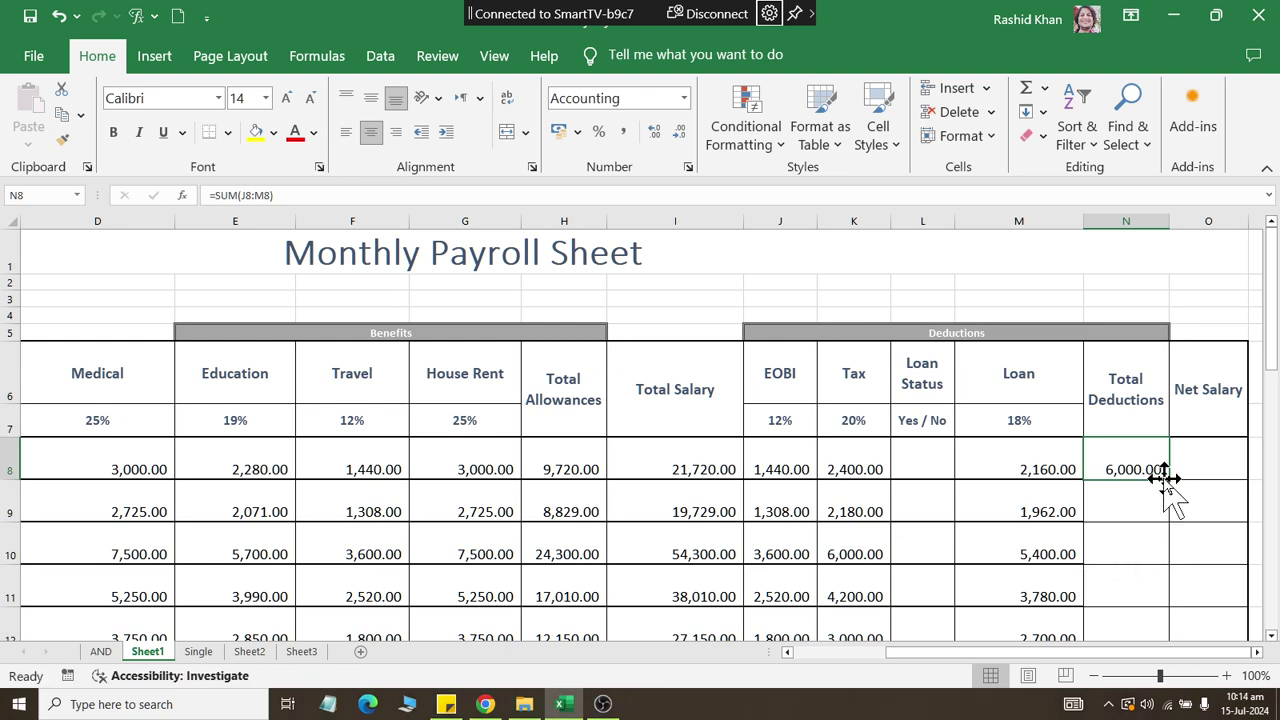
pyautogui.moveTo(1163, 478); pyautogui.dragTo(1163, 482)
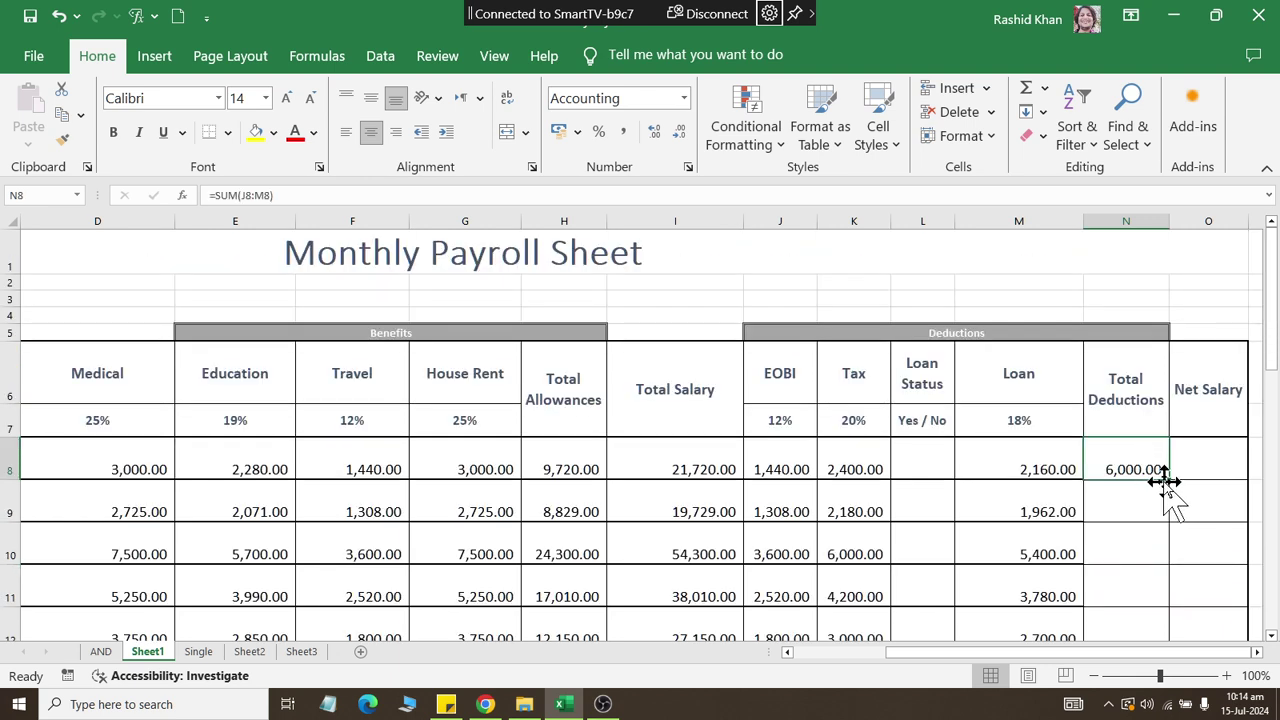
pyautogui.doubleClick(1163, 481)
# Widen the Net Salary column O
pyautogui.click(1210, 466)
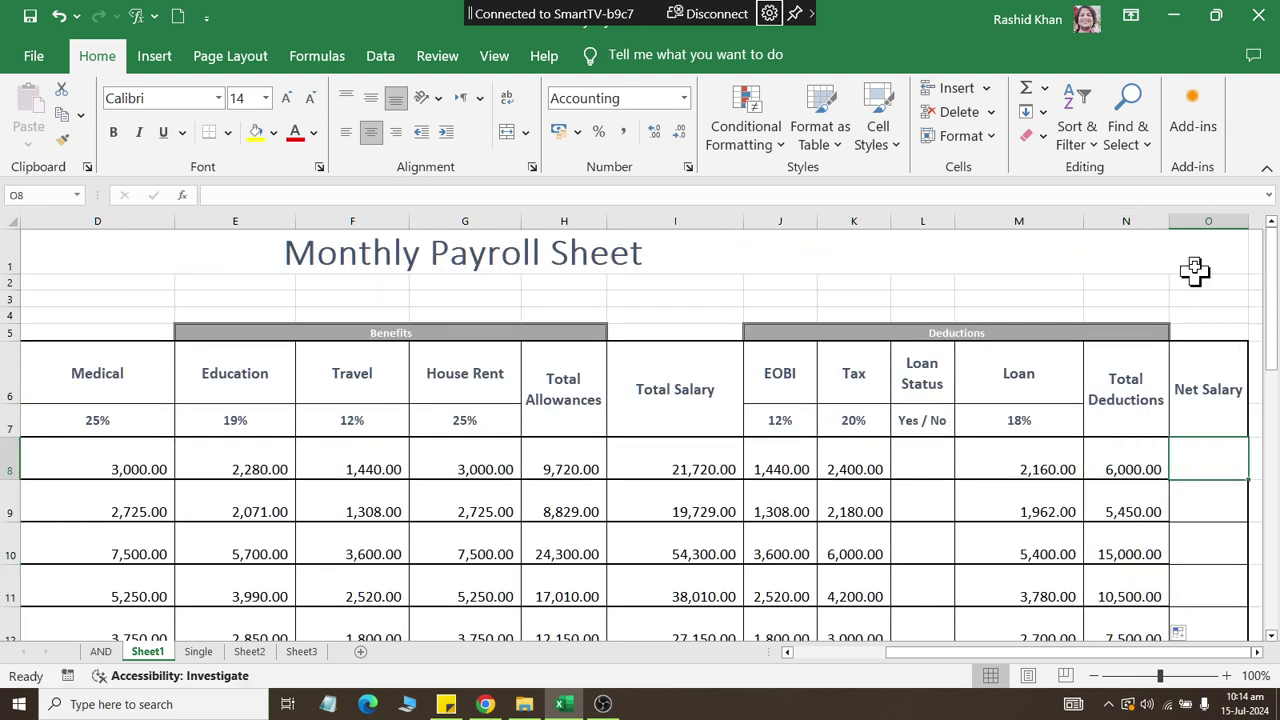
pyautogui.click(1236, 242)
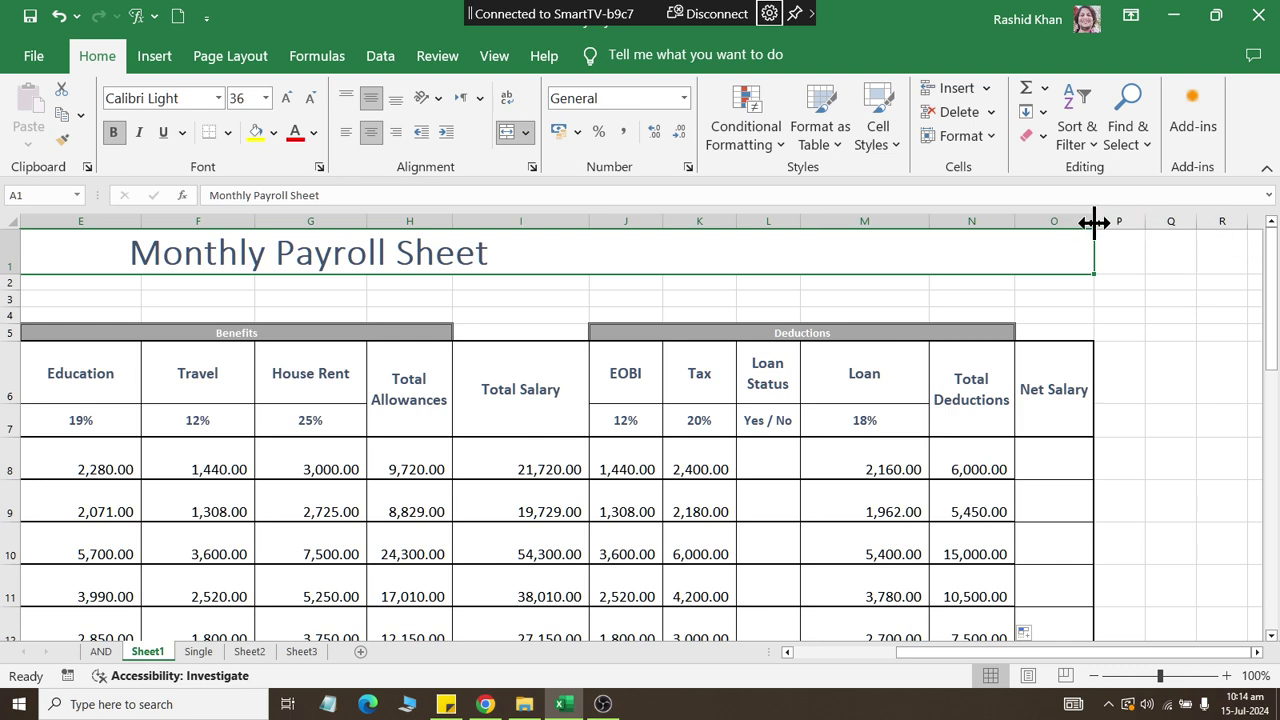
pyautogui.moveTo(1094, 222); pyautogui.dragTo(1154, 222)
# Fill Net Salary with =SUM(I8-N8) for all employees, giving 15,720.00 first
pyautogui.click(1068, 462)
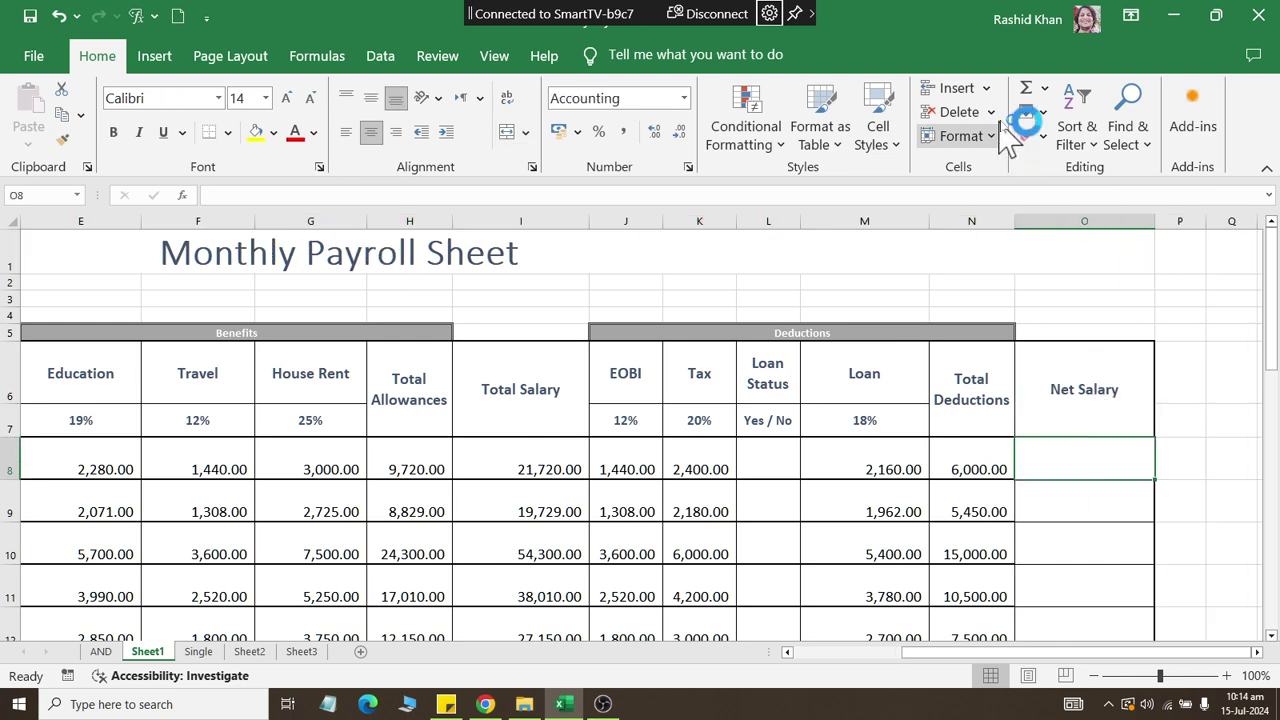
pyautogui.click(1026, 88)
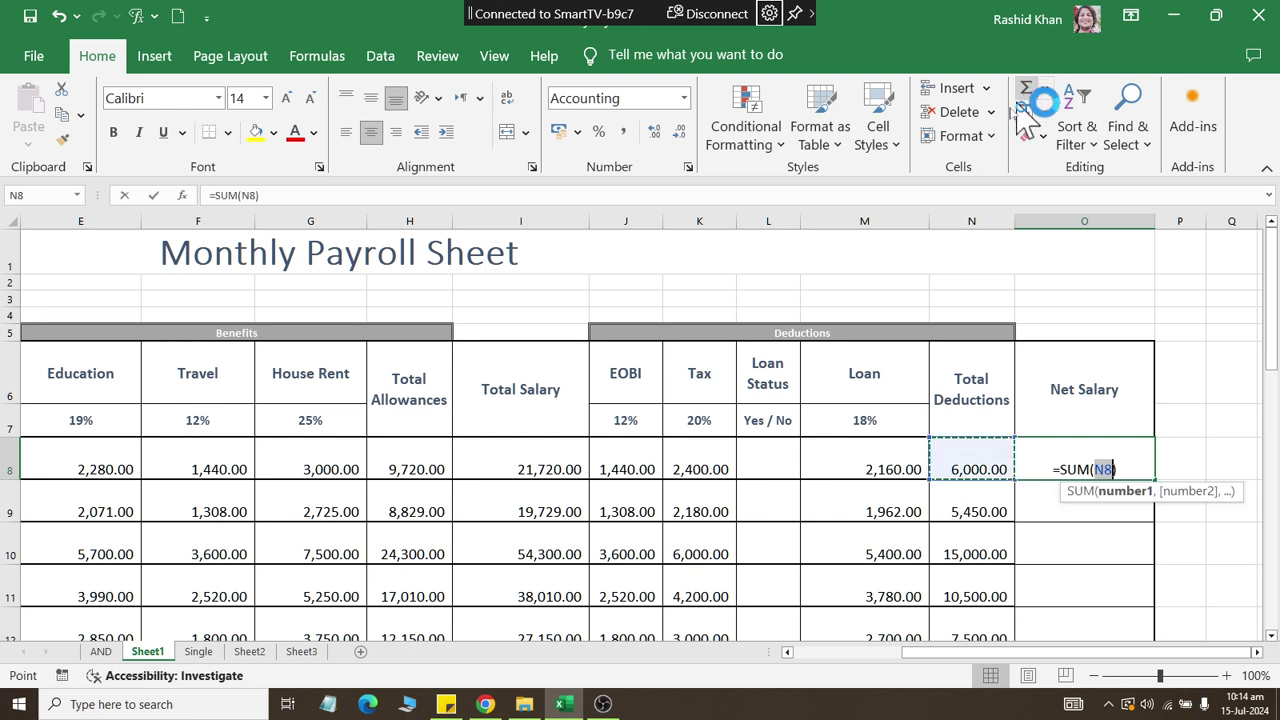
pyautogui.click(520, 452)
pyautogui.write('-')
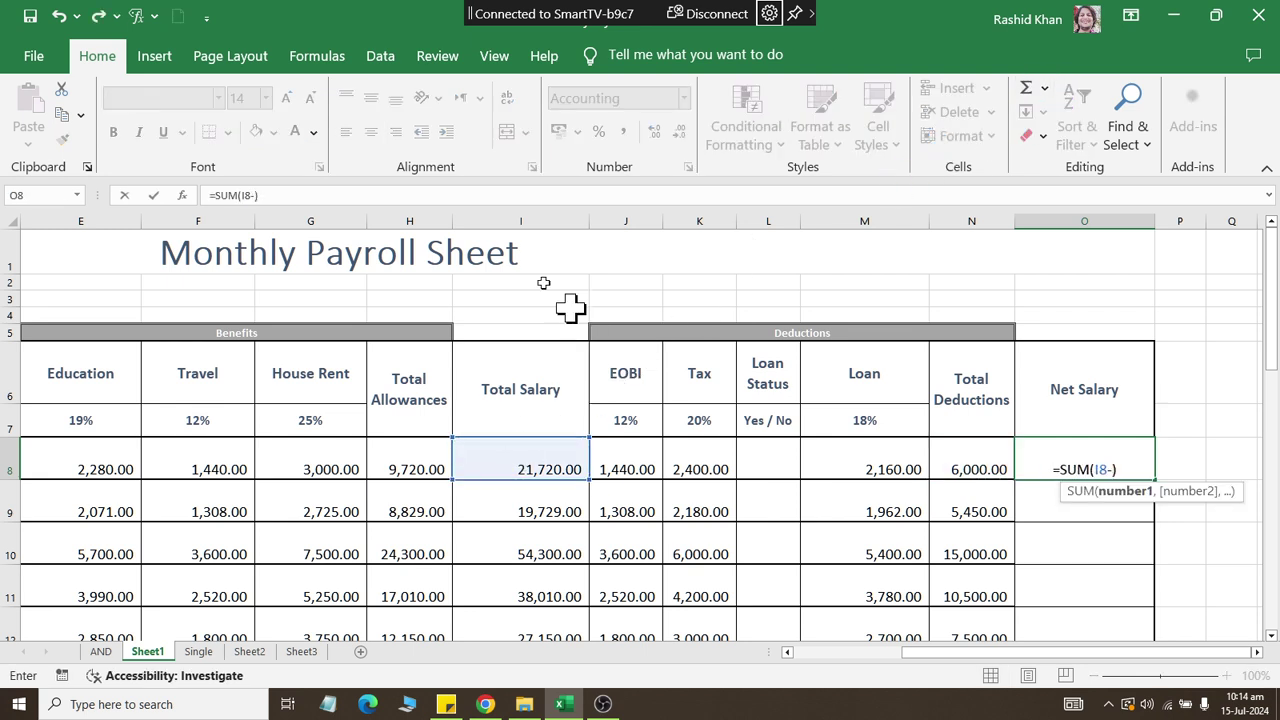
pyautogui.click(975, 458)
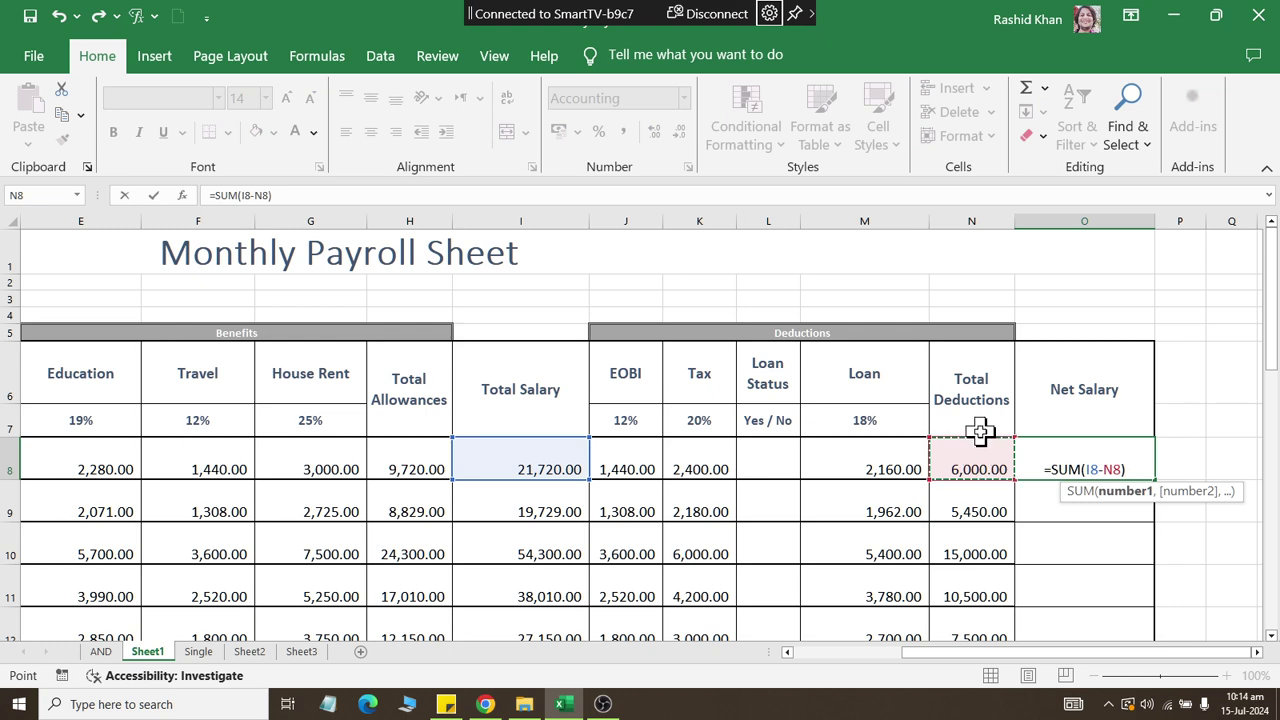
pyautogui.press('Return')
pyautogui.click(1089, 459)
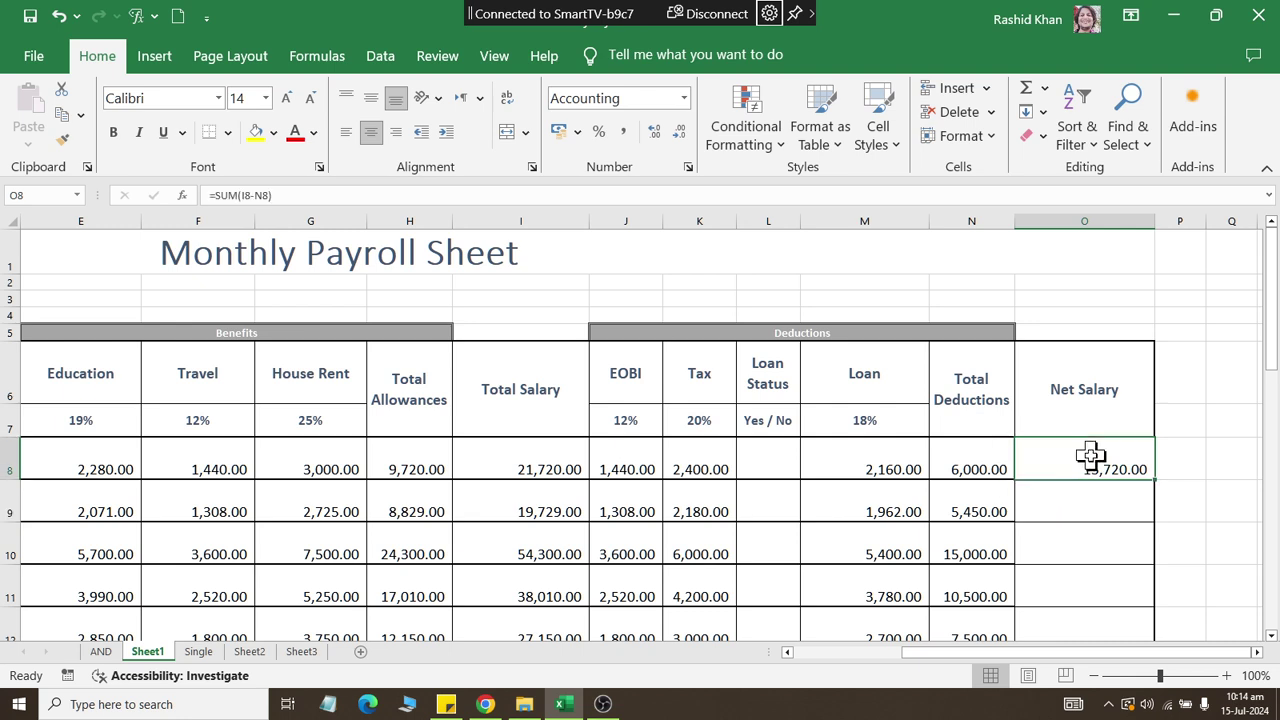
pyautogui.doubleClick(1156, 482)
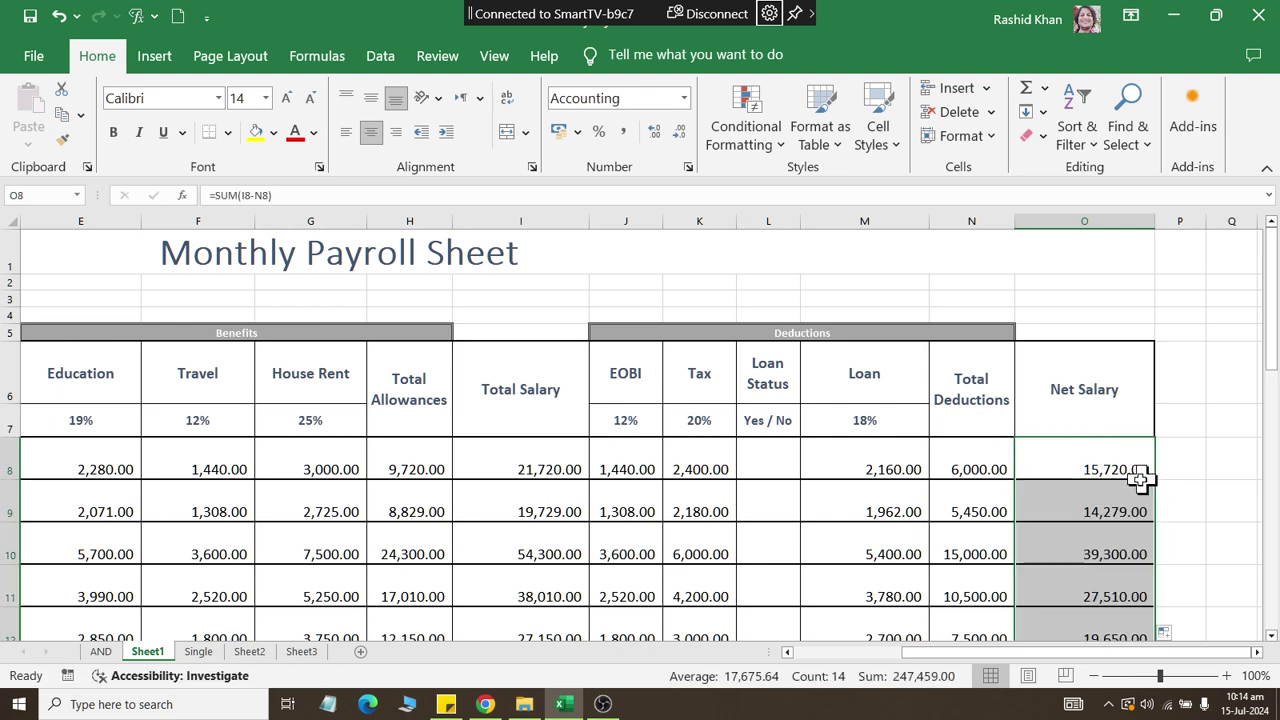
# Add an eighth employee's name in B15 with an 85,000 basic salary in C15
pyautogui.scroll(-2, 1098, 463)
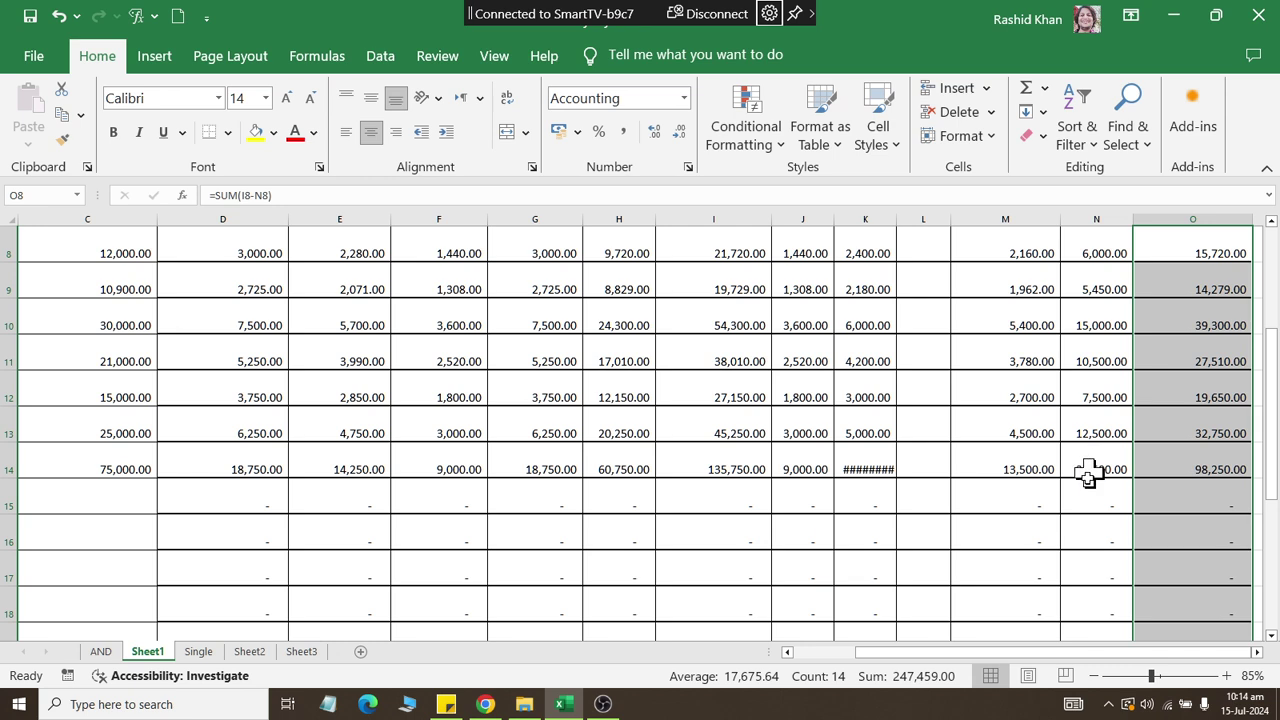
pyautogui.moveTo(1046, 494)
pyautogui.mouseDown()
pyautogui.moveTo(150, 548)
pyautogui.moveTo(14, 471)
pyautogui.mouseUp()
pyautogui.click(86, 494)
pyautogui.write('Murk')
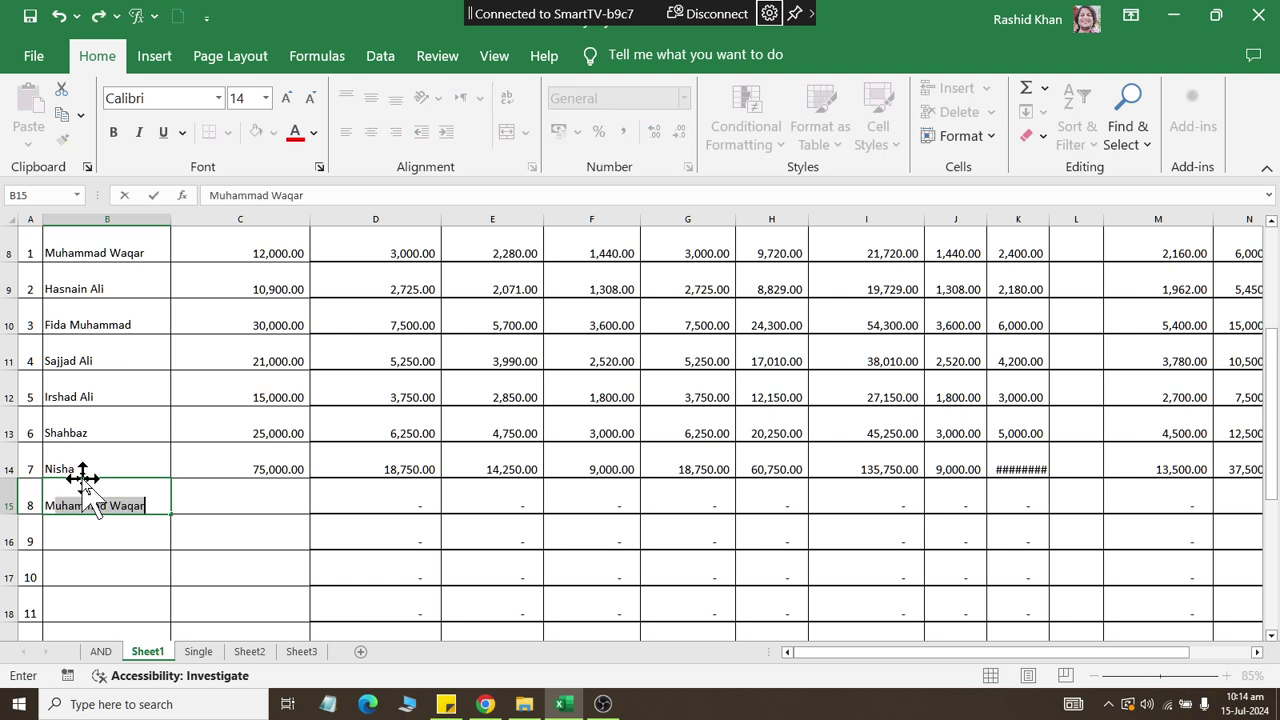
pyautogui.press('Tab')
pyautogui.write('80')
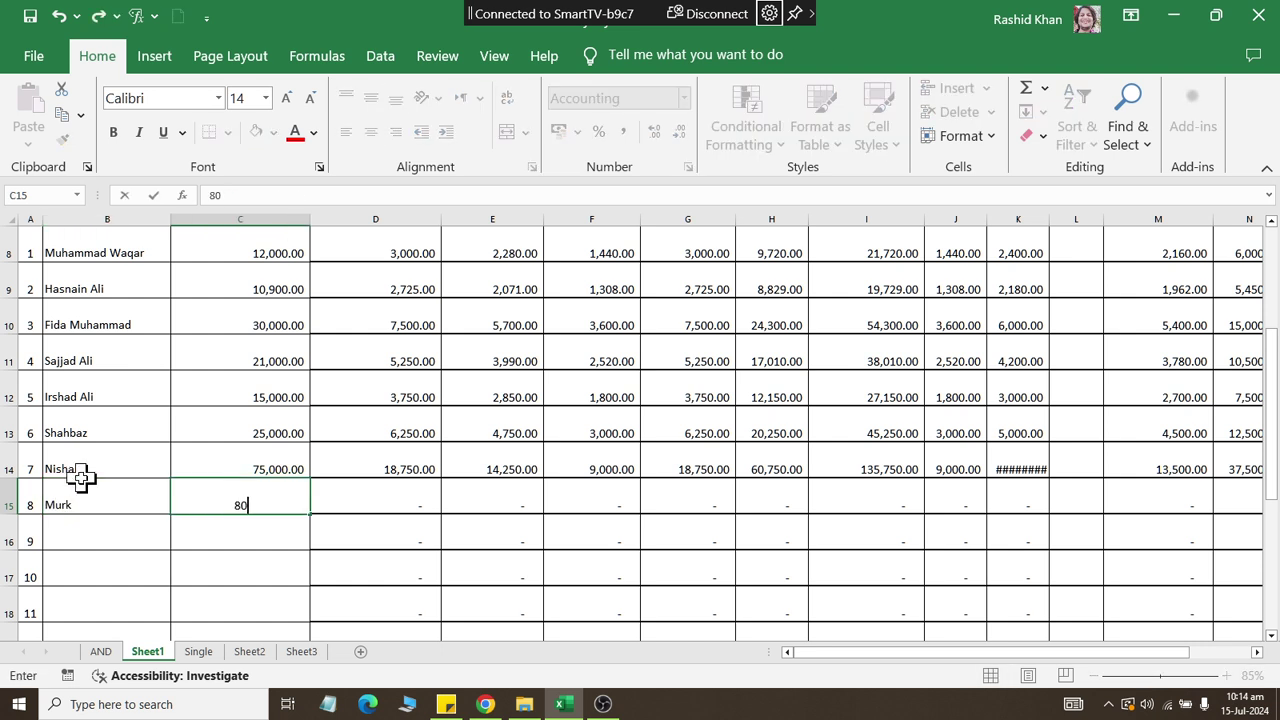
pyautogui.press('Return')
pyautogui.press('Right')
pyautogui.press('Right')
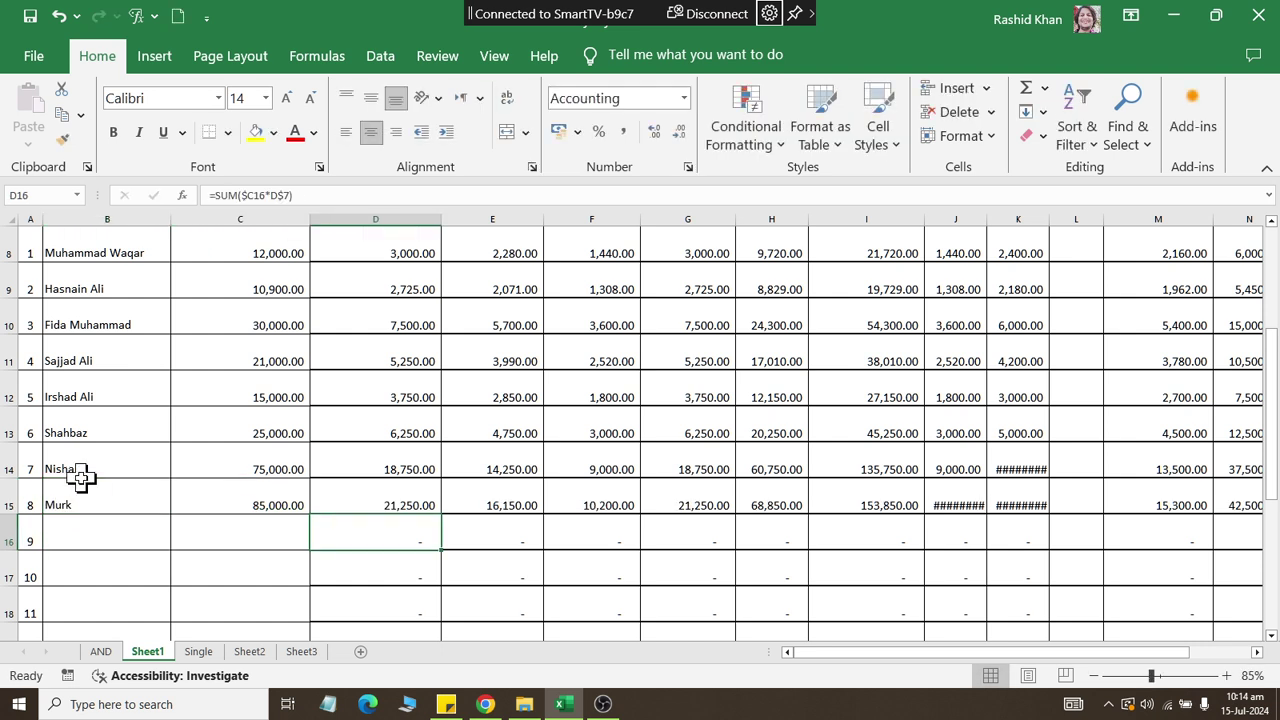
pyautogui.press('Right')
pyautogui.press('Right')
pyautogui.press('Right')
pyautogui.press('Right')
pyautogui.press('Right')
pyautogui.press('Right')
pyautogui.press('Right')
pyautogui.press('Right')
pyautogui.press('Right')
pyautogui.press('Right')
pyautogui.press('Right')
pyautogui.press('Right')
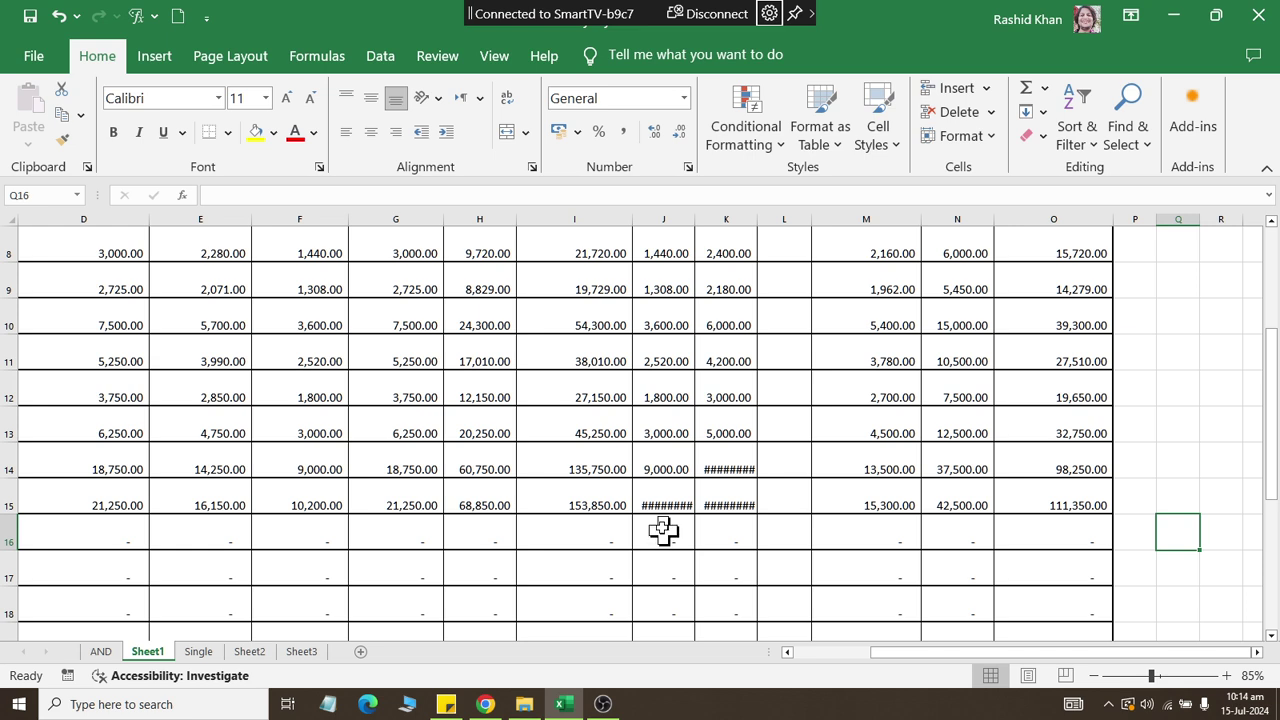
# Widen the EOBI and Tax columns so values show, and narrow Basic Salary
pyautogui.moveTo(695, 219); pyautogui.dragTo(820, 219)
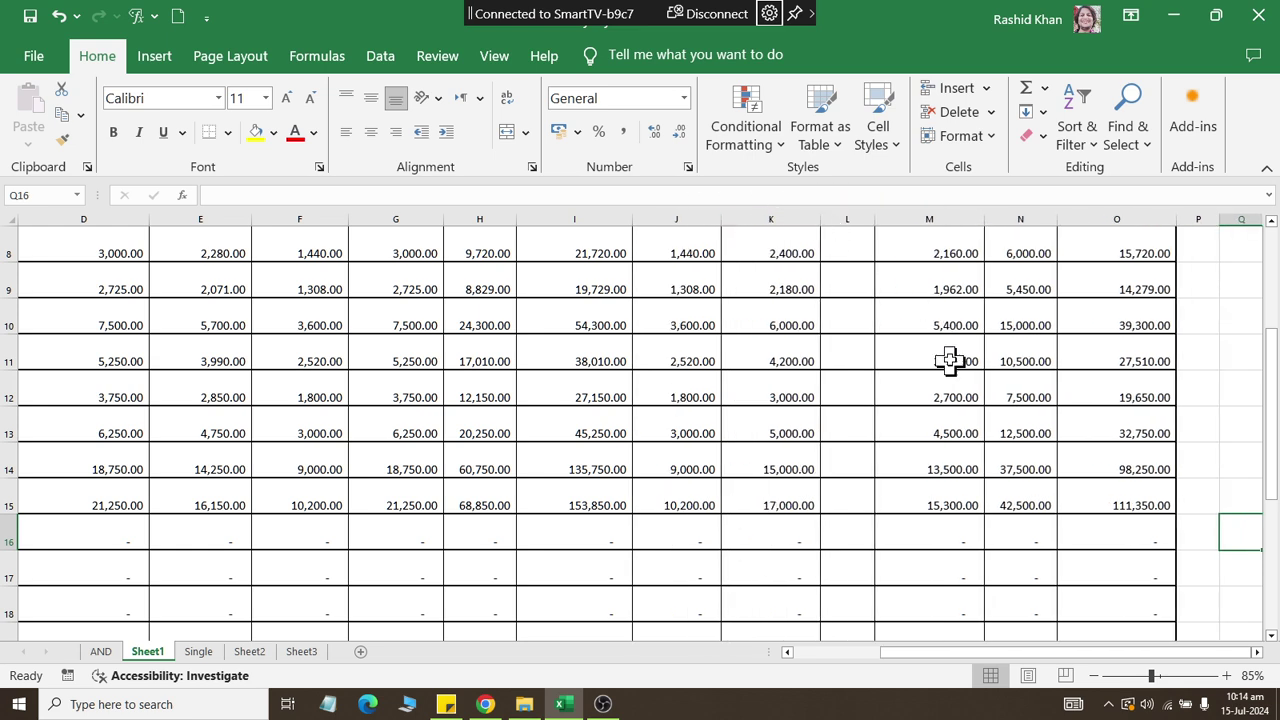
pyautogui.scroll(3, 949, 361)
pyautogui.keyDown('ctrl'); pyautogui.scroll(3, 822, 392); pyautogui.keyUp('ctrl')
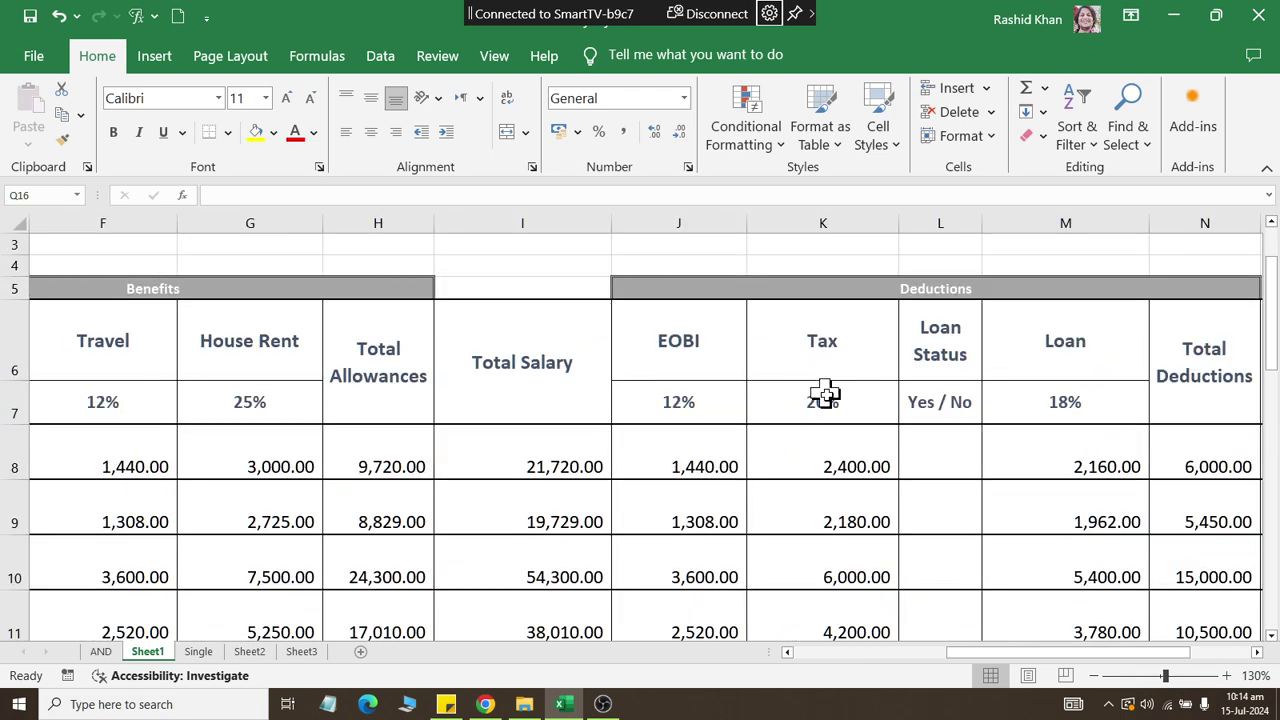
pyautogui.moveTo(800, 470); pyautogui.dragTo(18, 432)
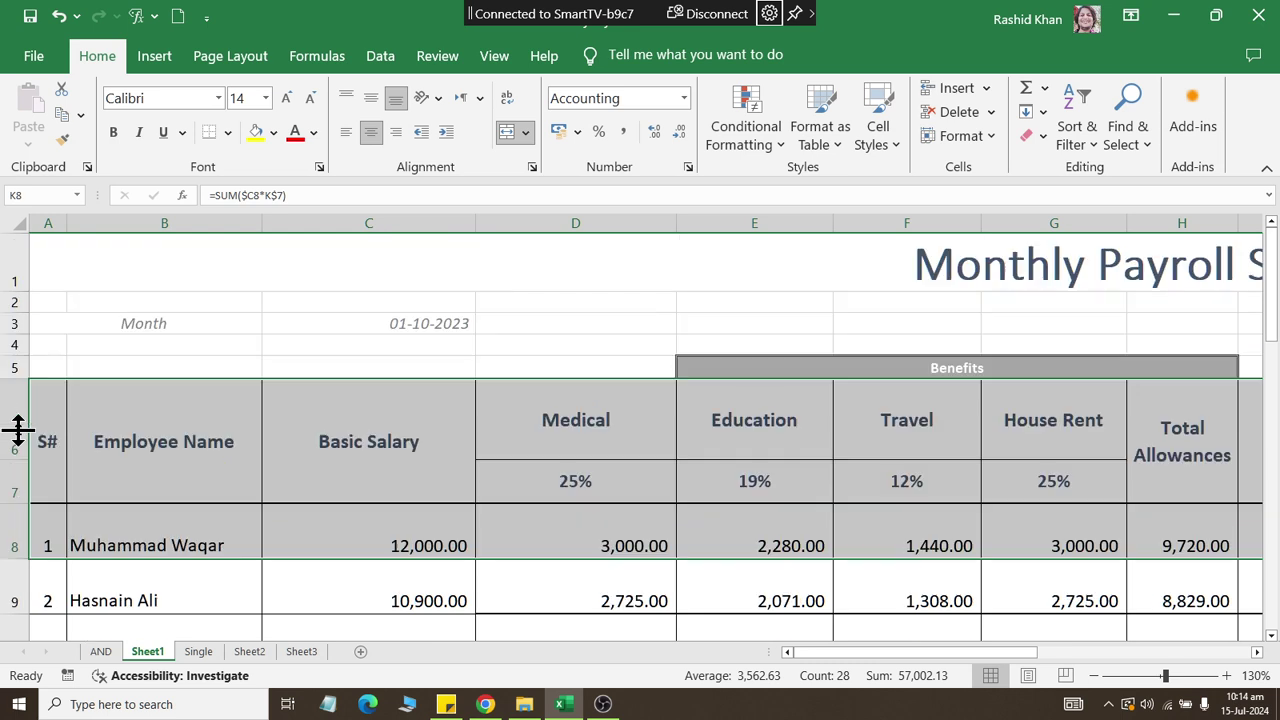
pyautogui.click(272, 530)
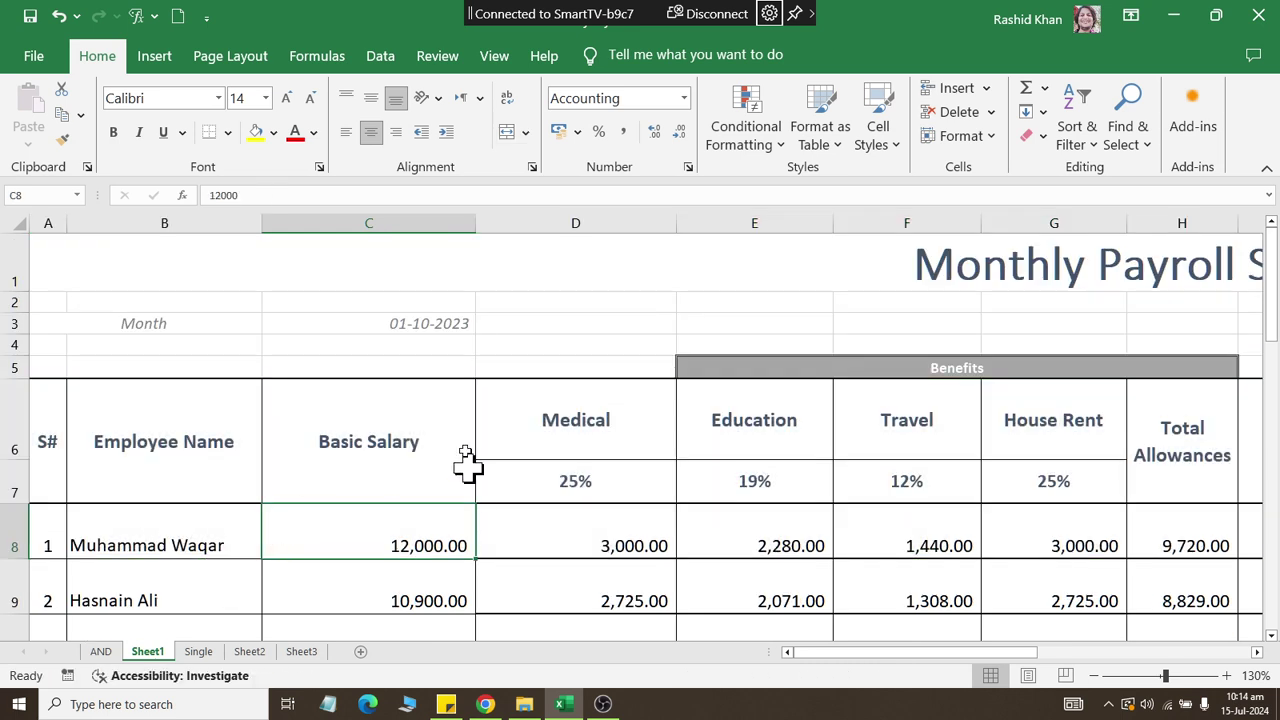
pyautogui.moveTo(470, 232); pyautogui.dragTo(432, 222)
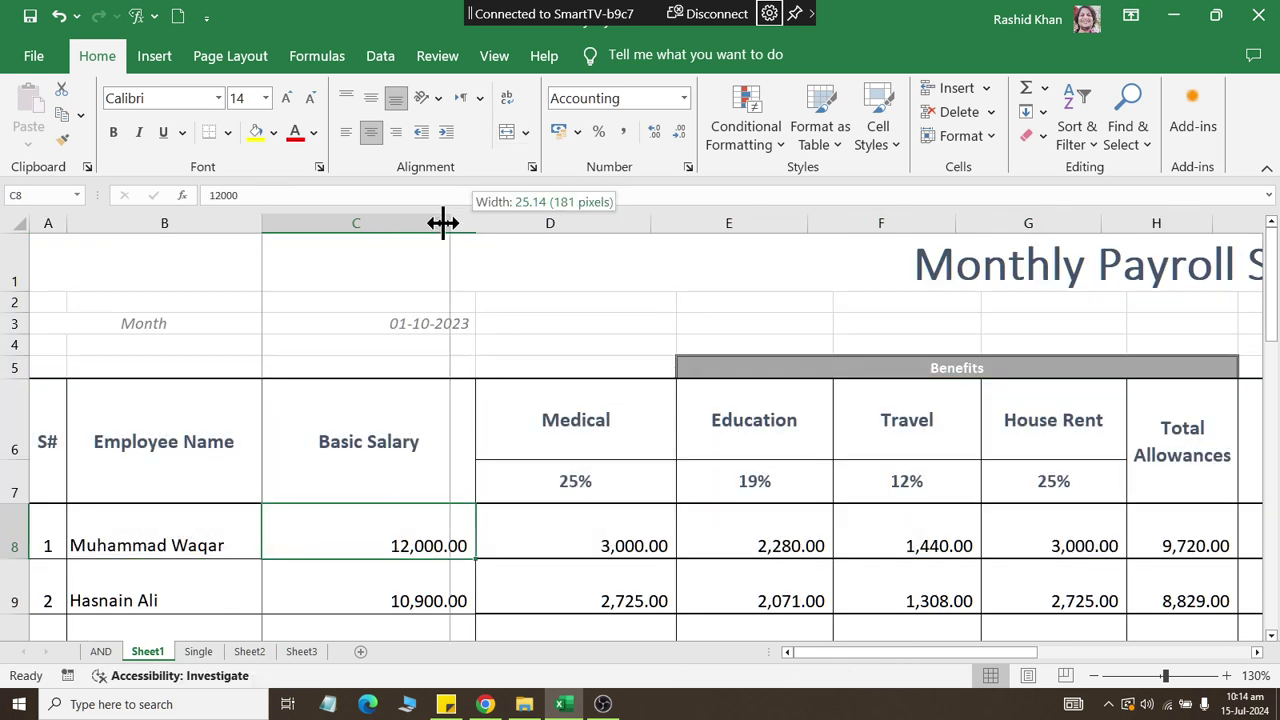
pyautogui.click(545, 543)
pyautogui.scroll(-3, 548, 530)
pyautogui.scroll(3, 548, 530)
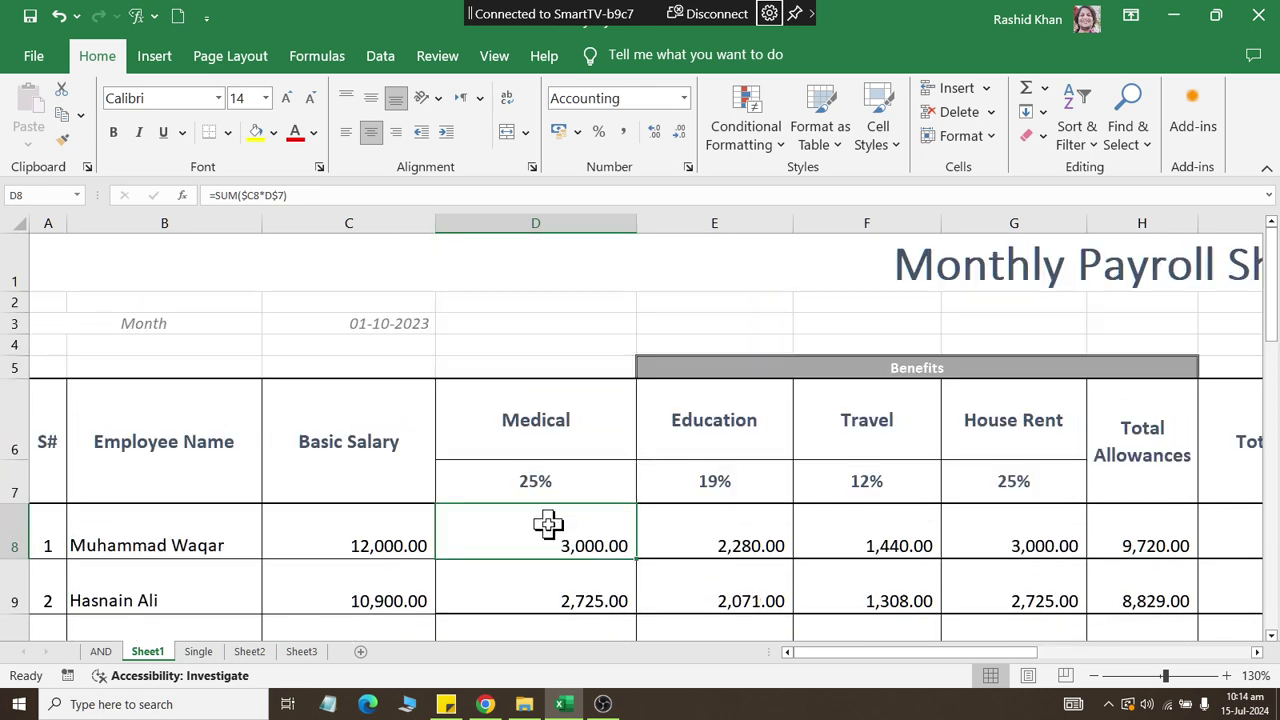
pyautogui.scroll(-1, 548, 525)
pyautogui.scroll(-3, 548, 515)
pyautogui.scroll(3, 548, 515)
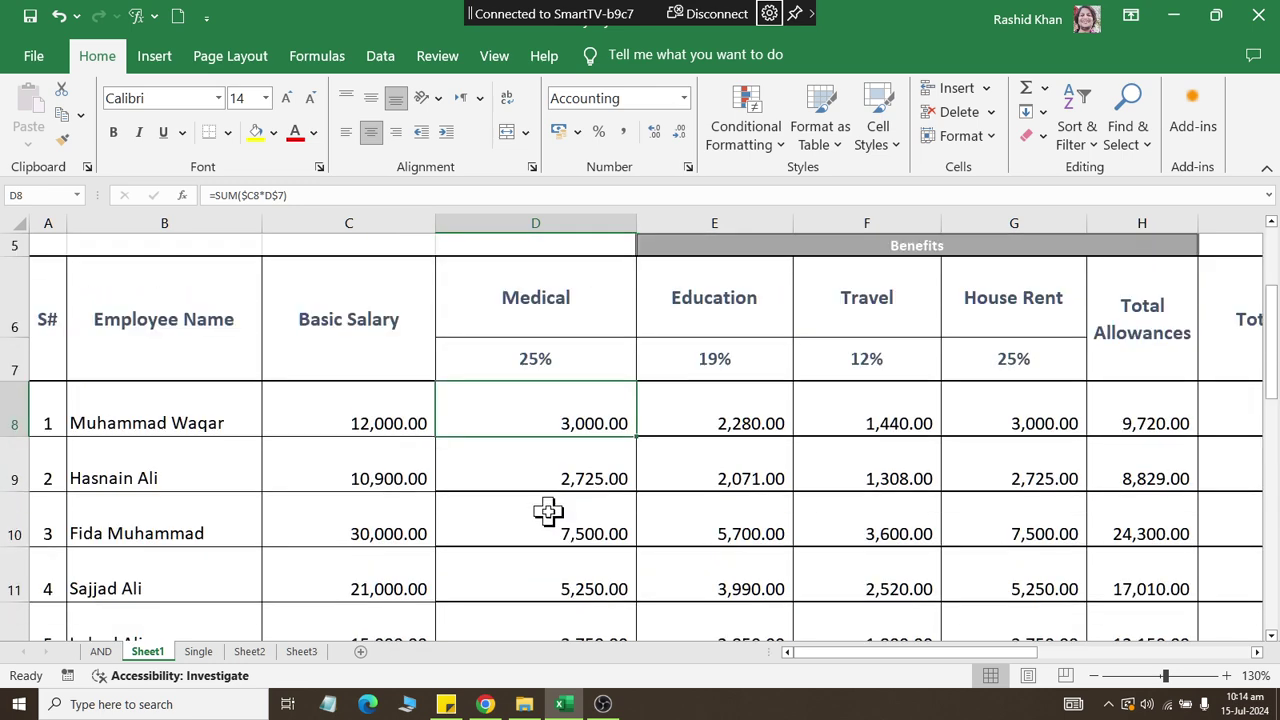
pyautogui.scroll(2, 533, 487)
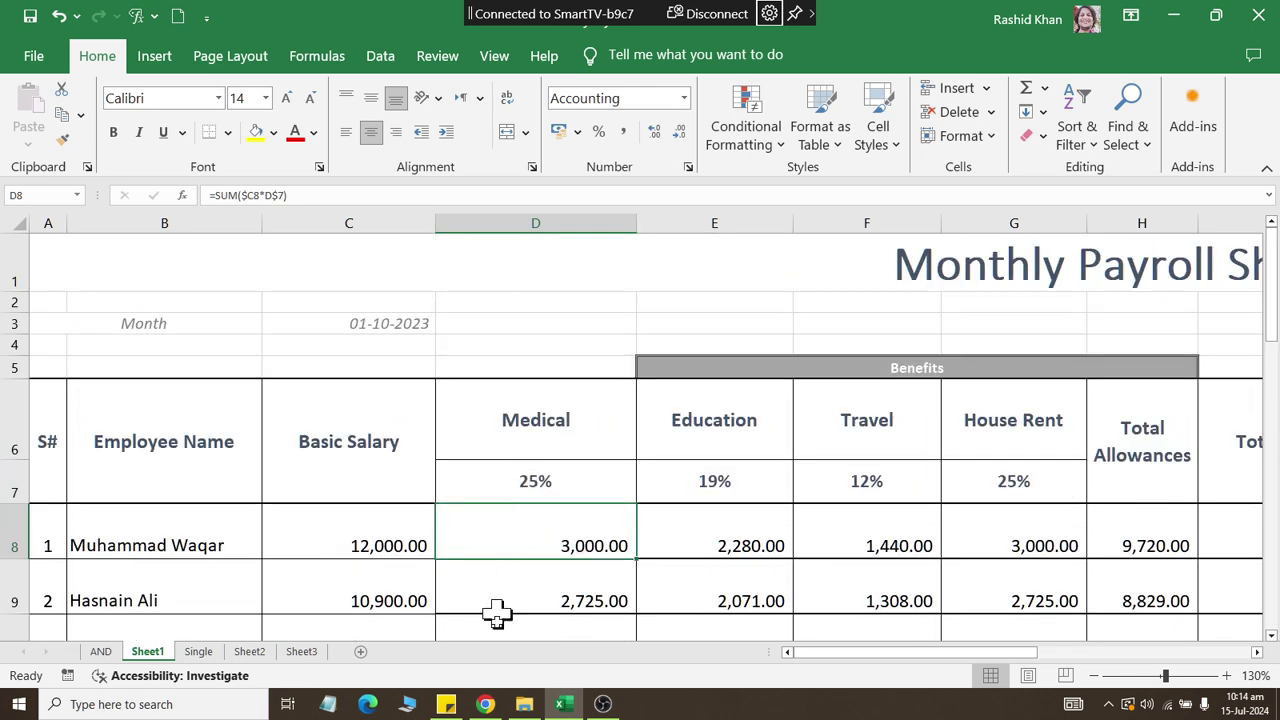